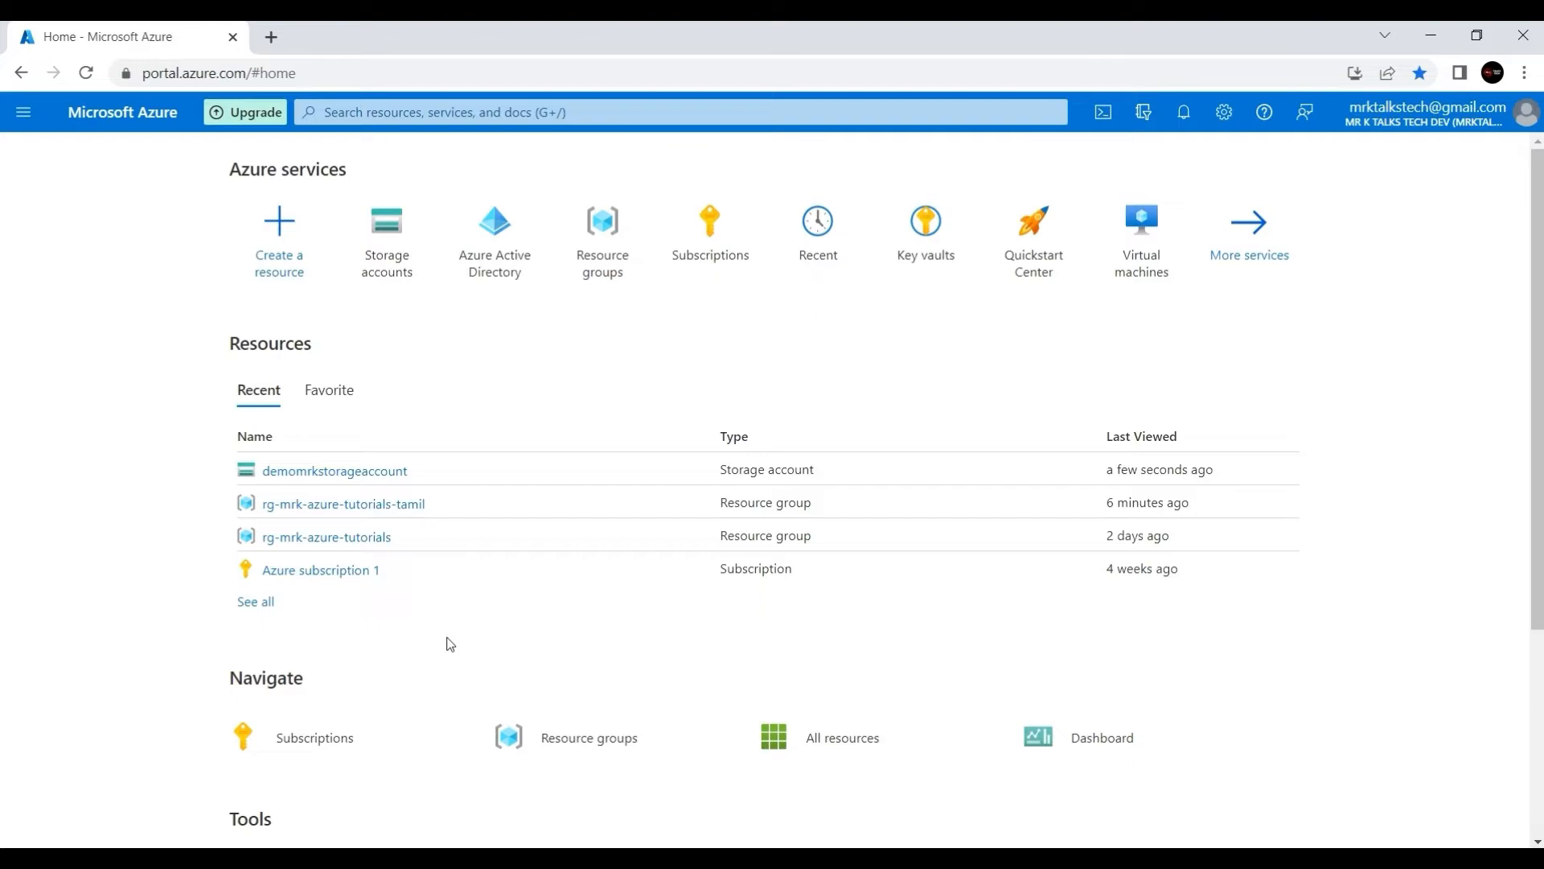
In the rg-mrk-azure-tutorials resource group, find Microsoft's Storage account offering in the Marketplace and start creating it
click(322, 537)
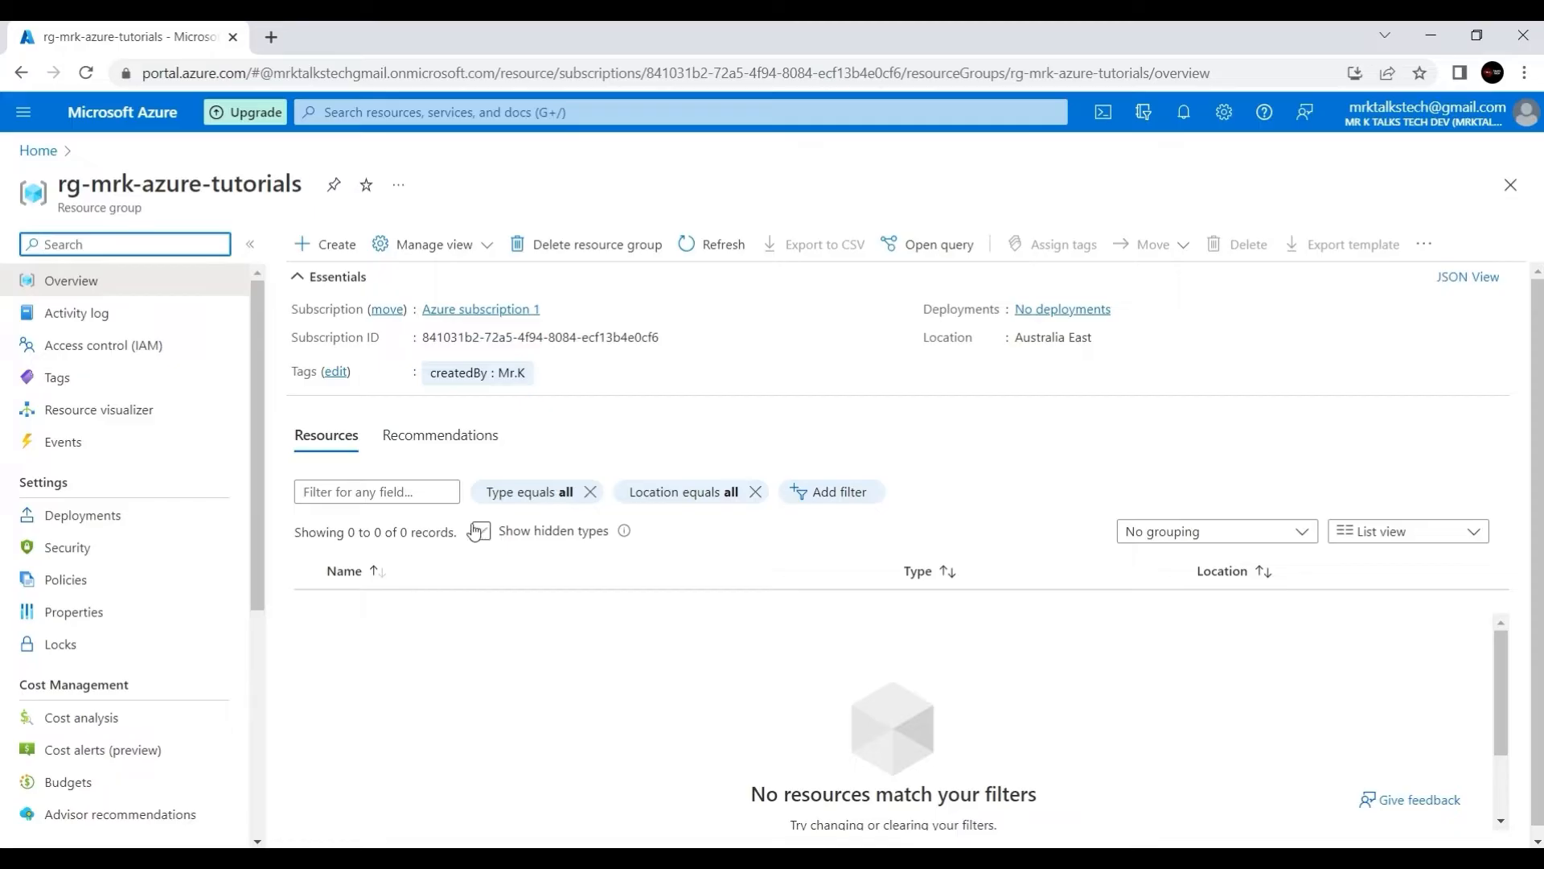
click(308, 243)
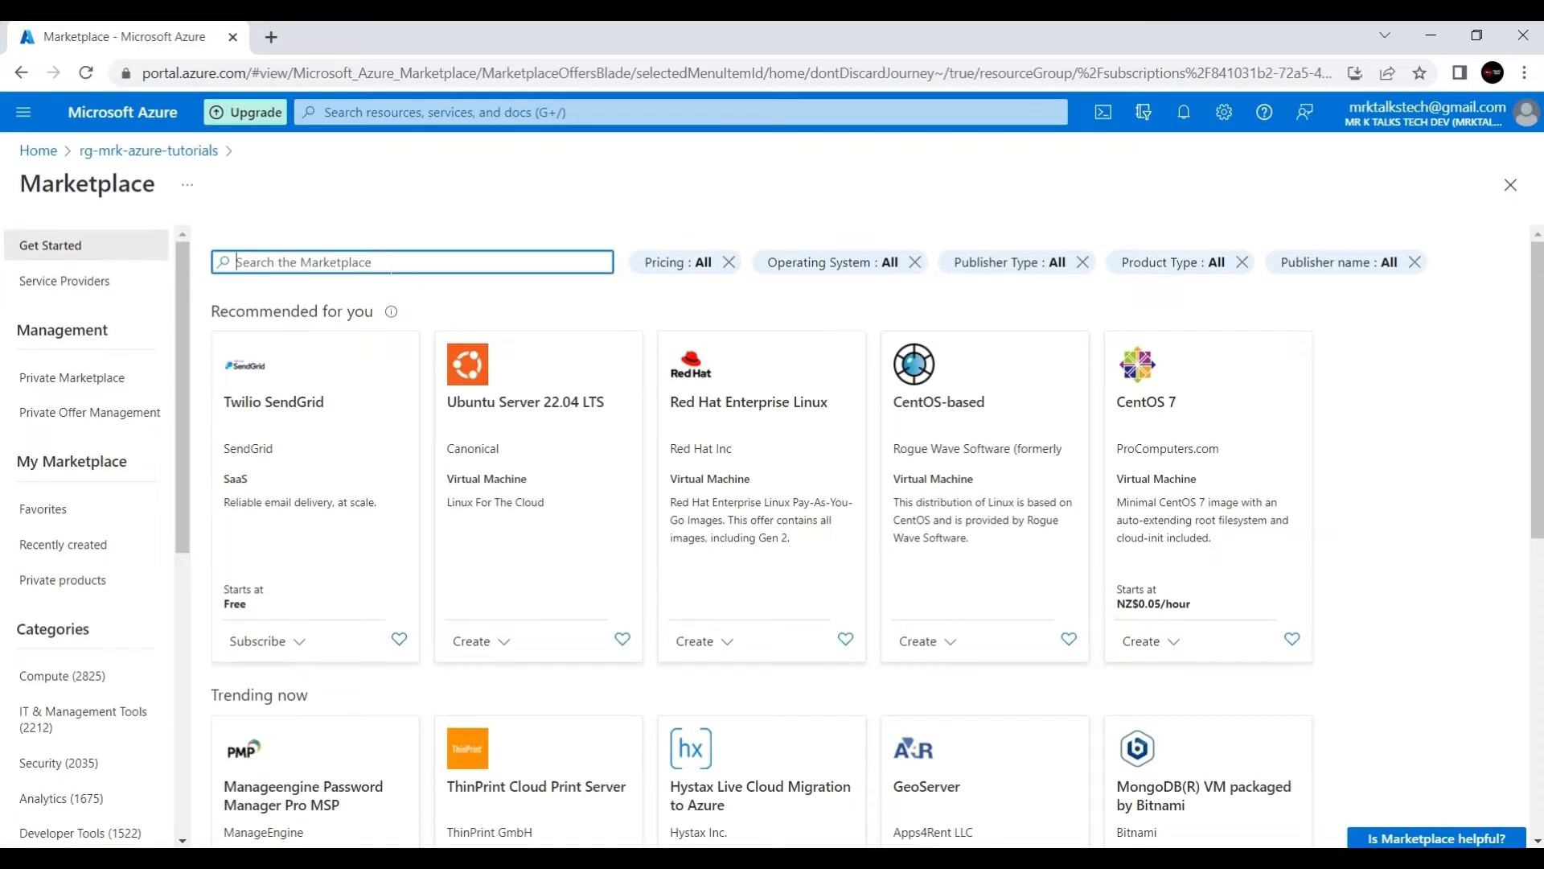
text(stora)
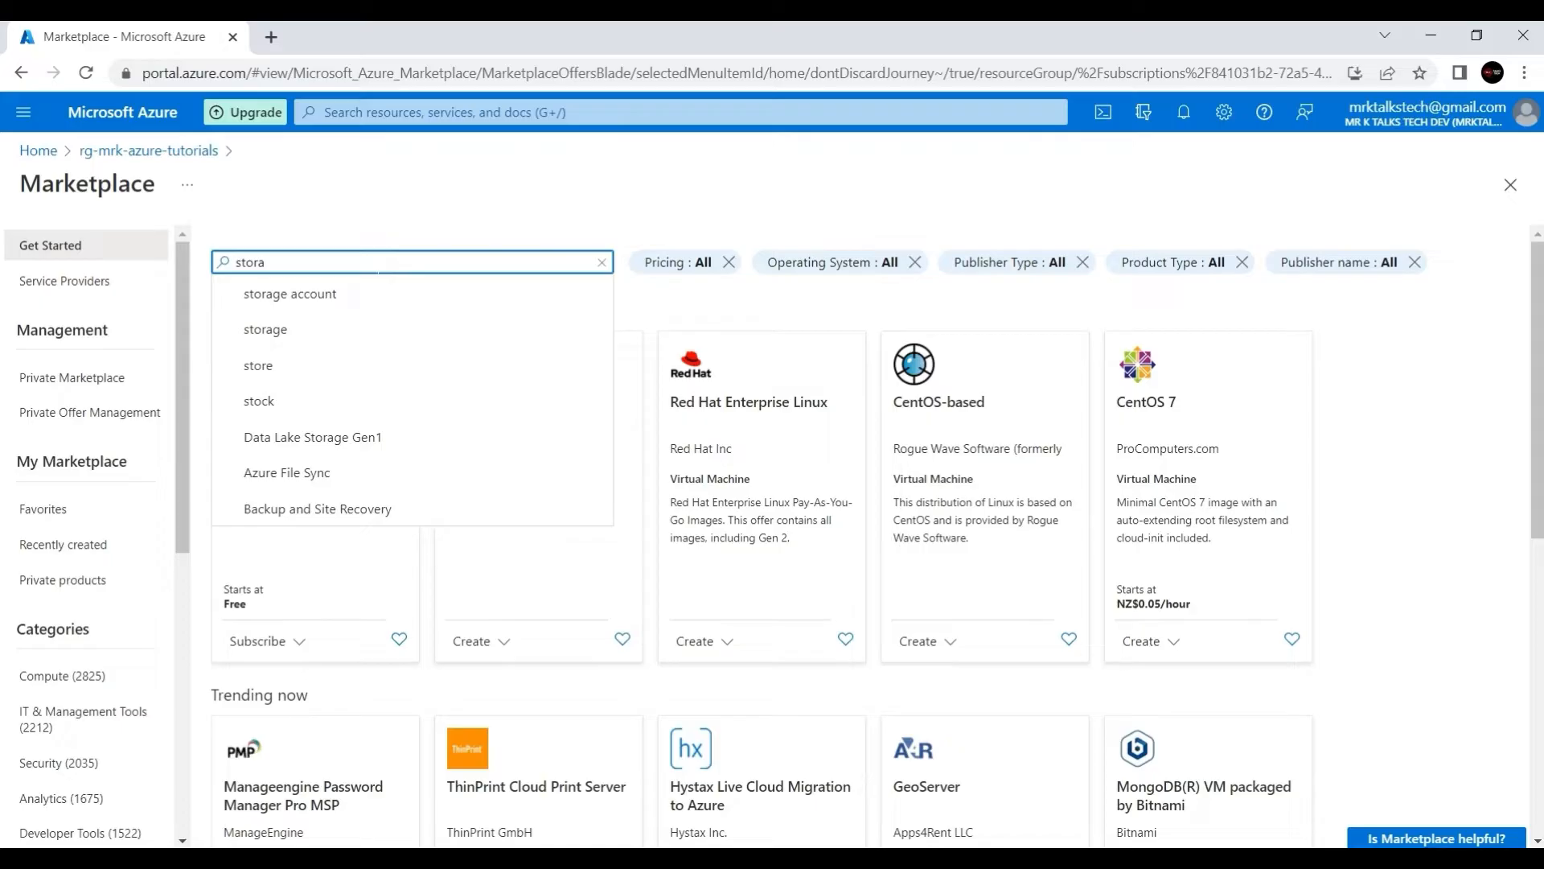
click(318, 293)
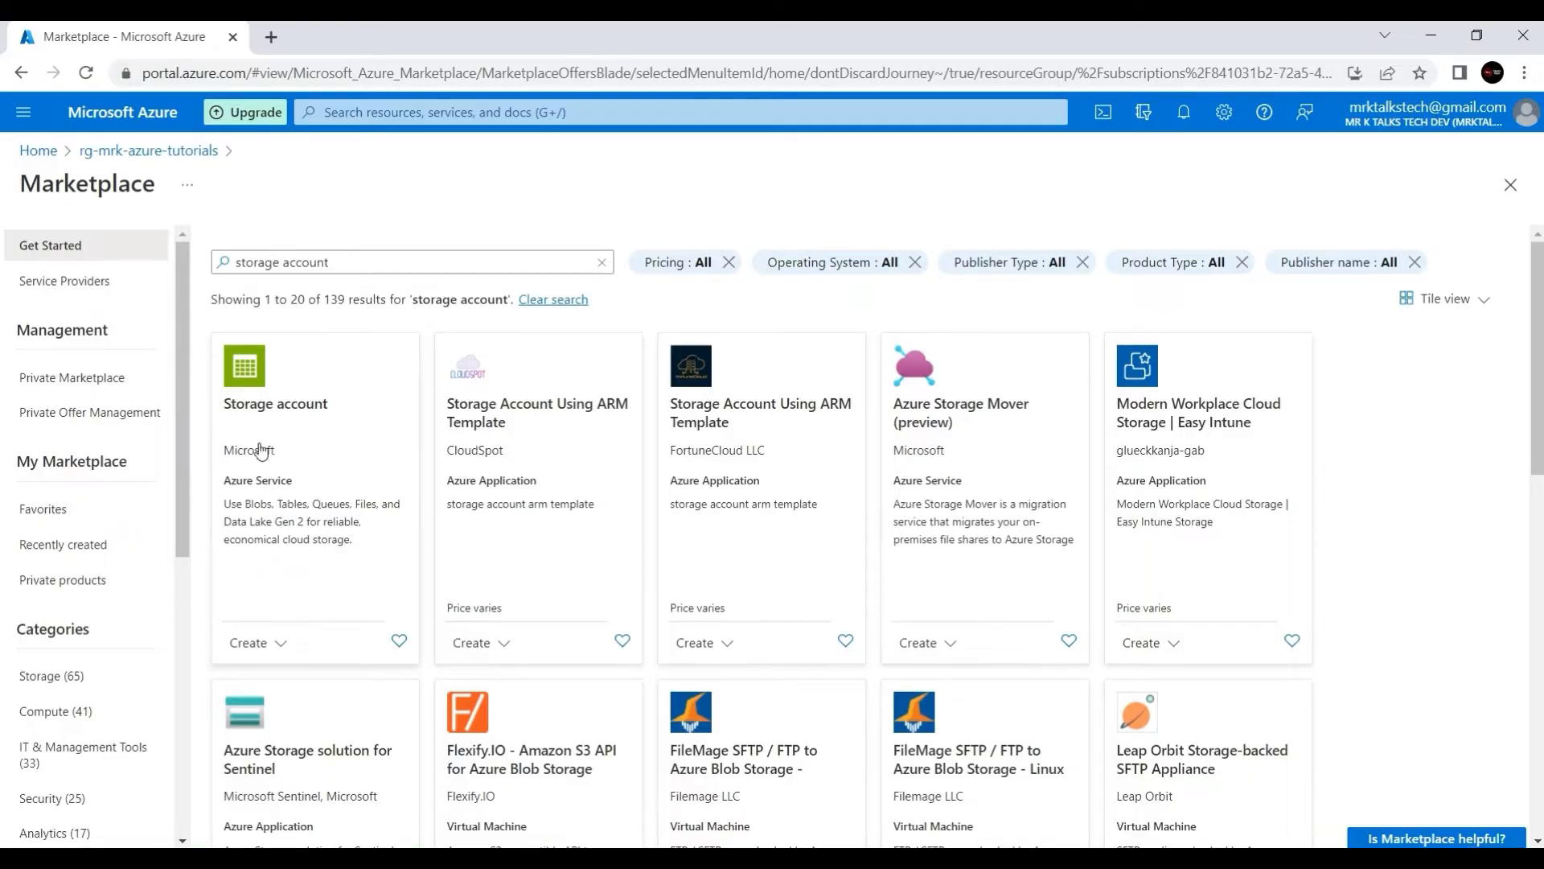
click(267, 386)
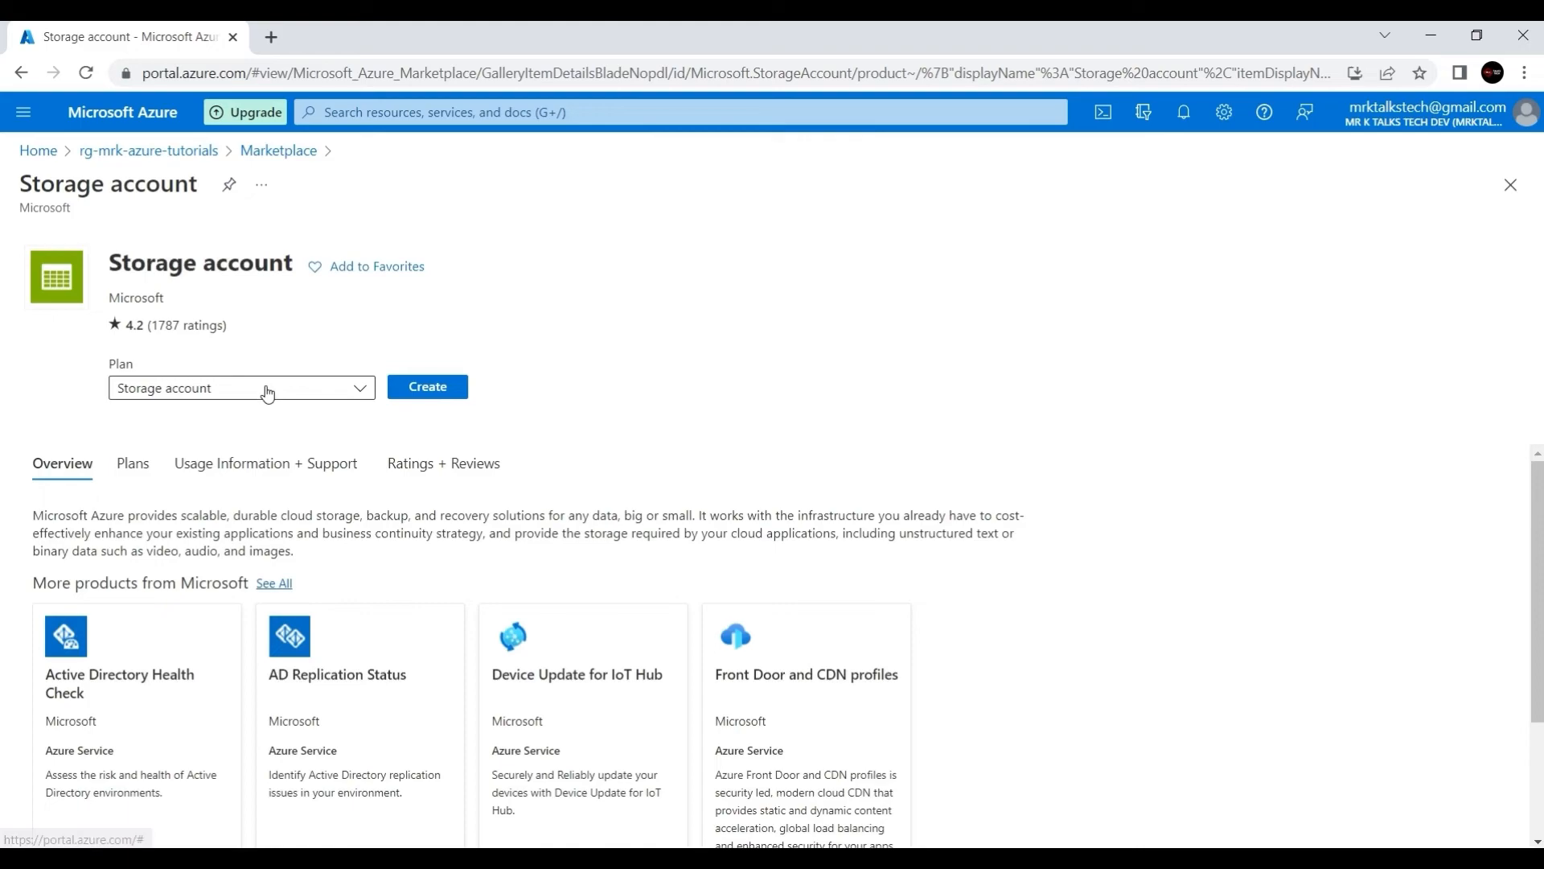
click(435, 393)
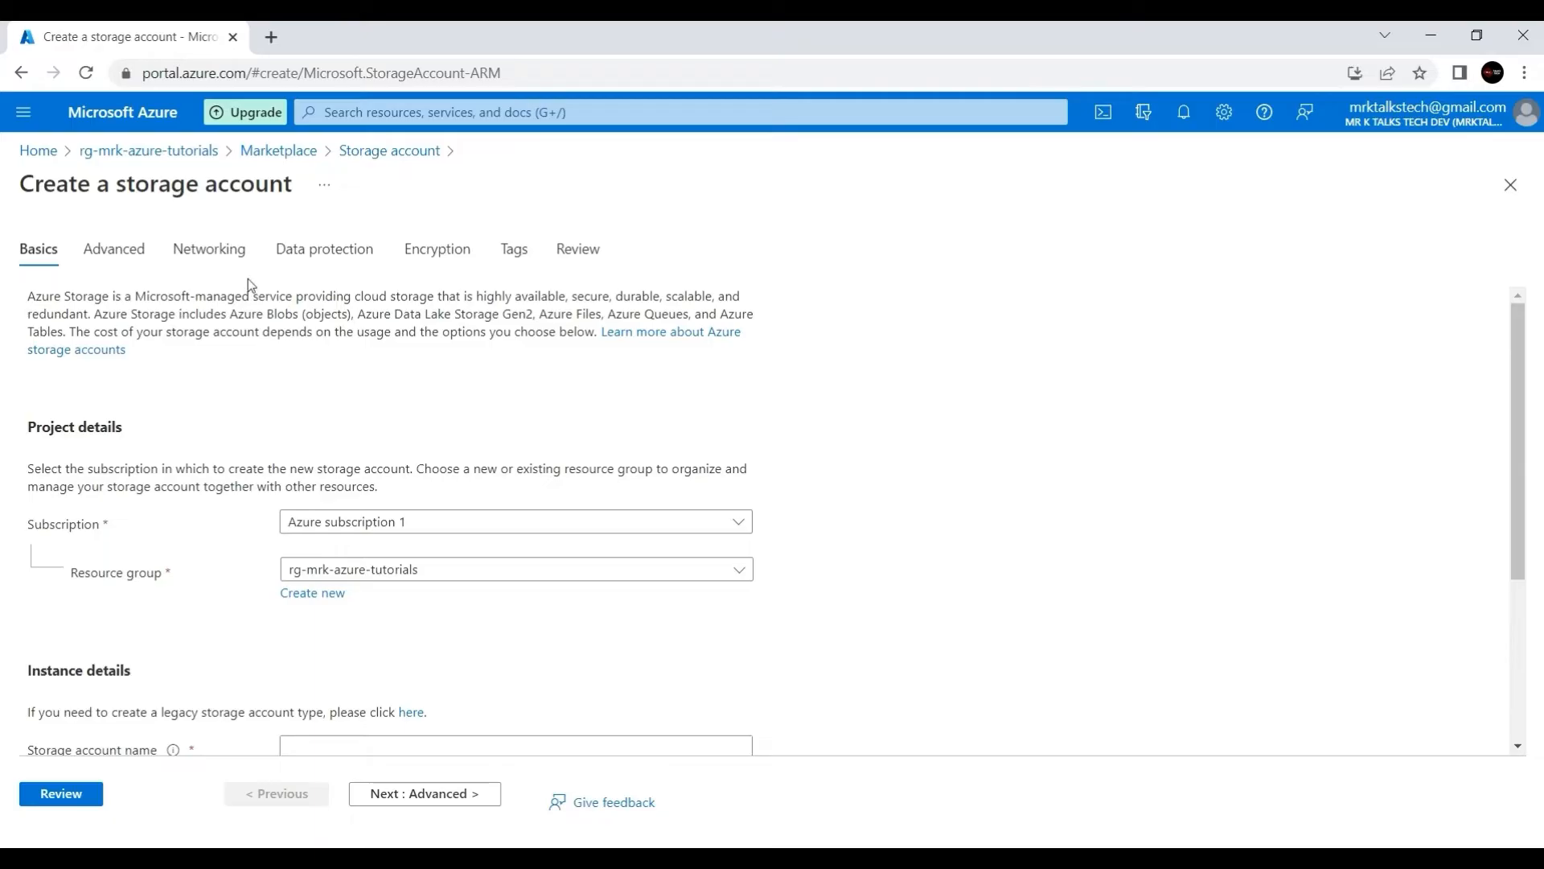
Select Azure subscription 1 and the rg-mrk-azure-tutorials resource group in the storage account's project details
scroll(60, 442, down, 1)
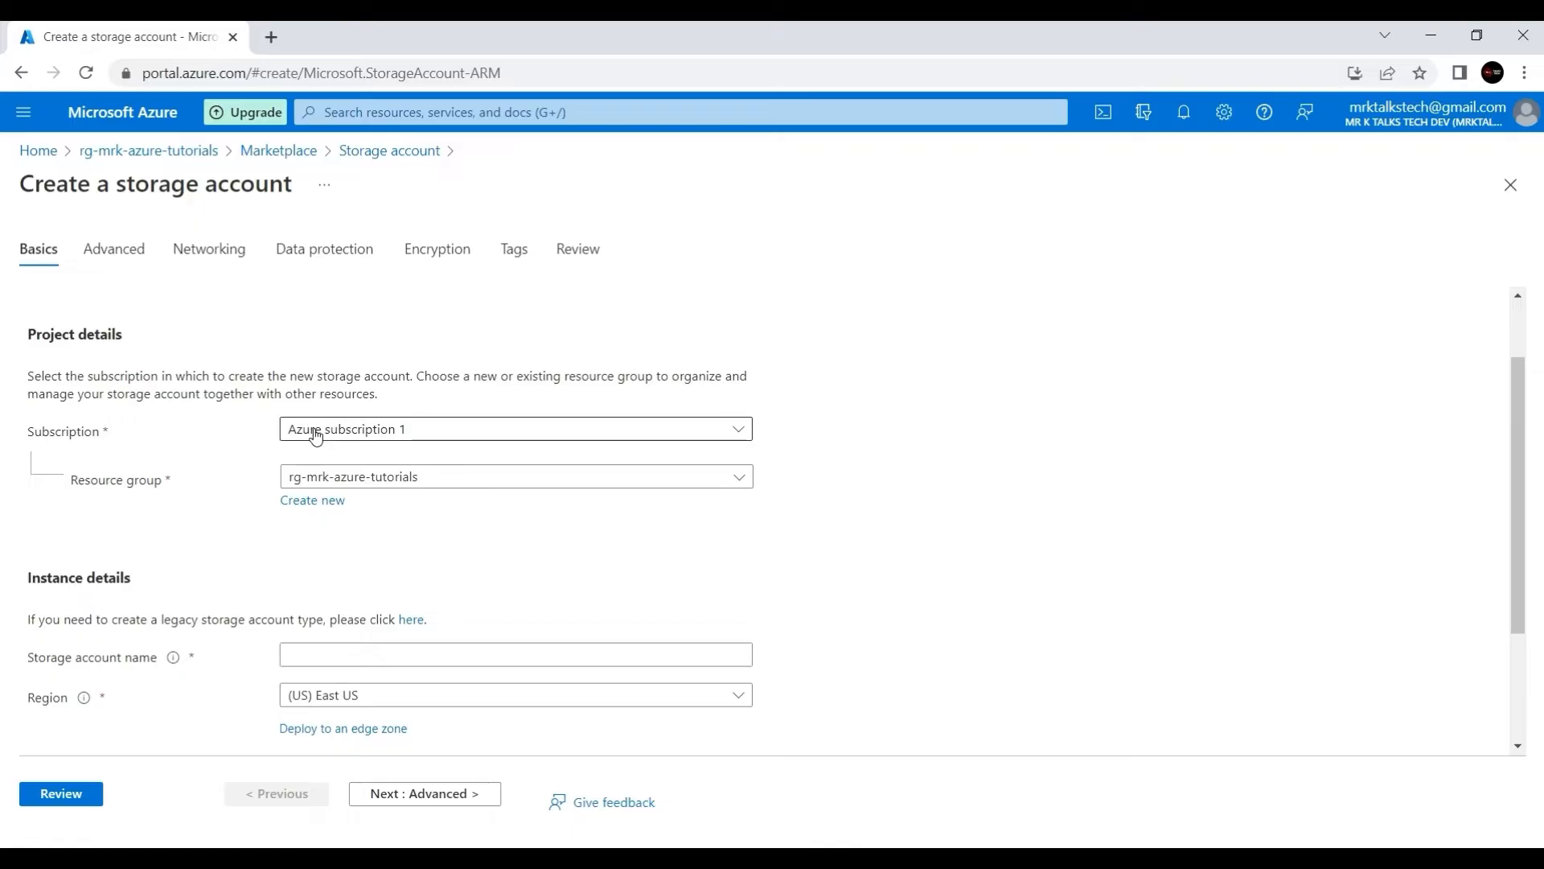
click(367, 424)
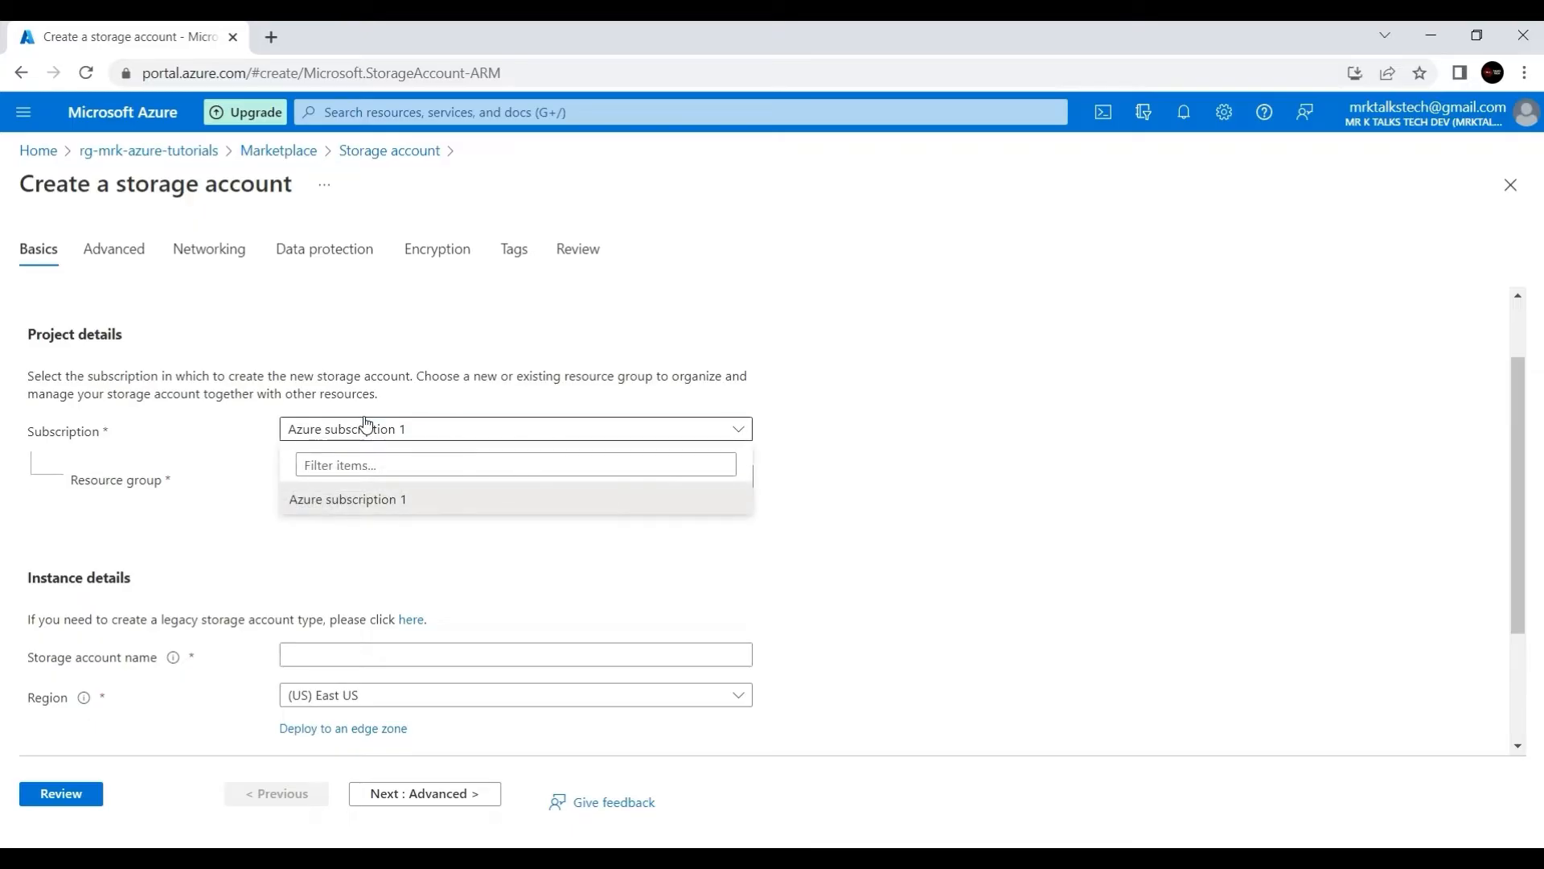
click(312, 492)
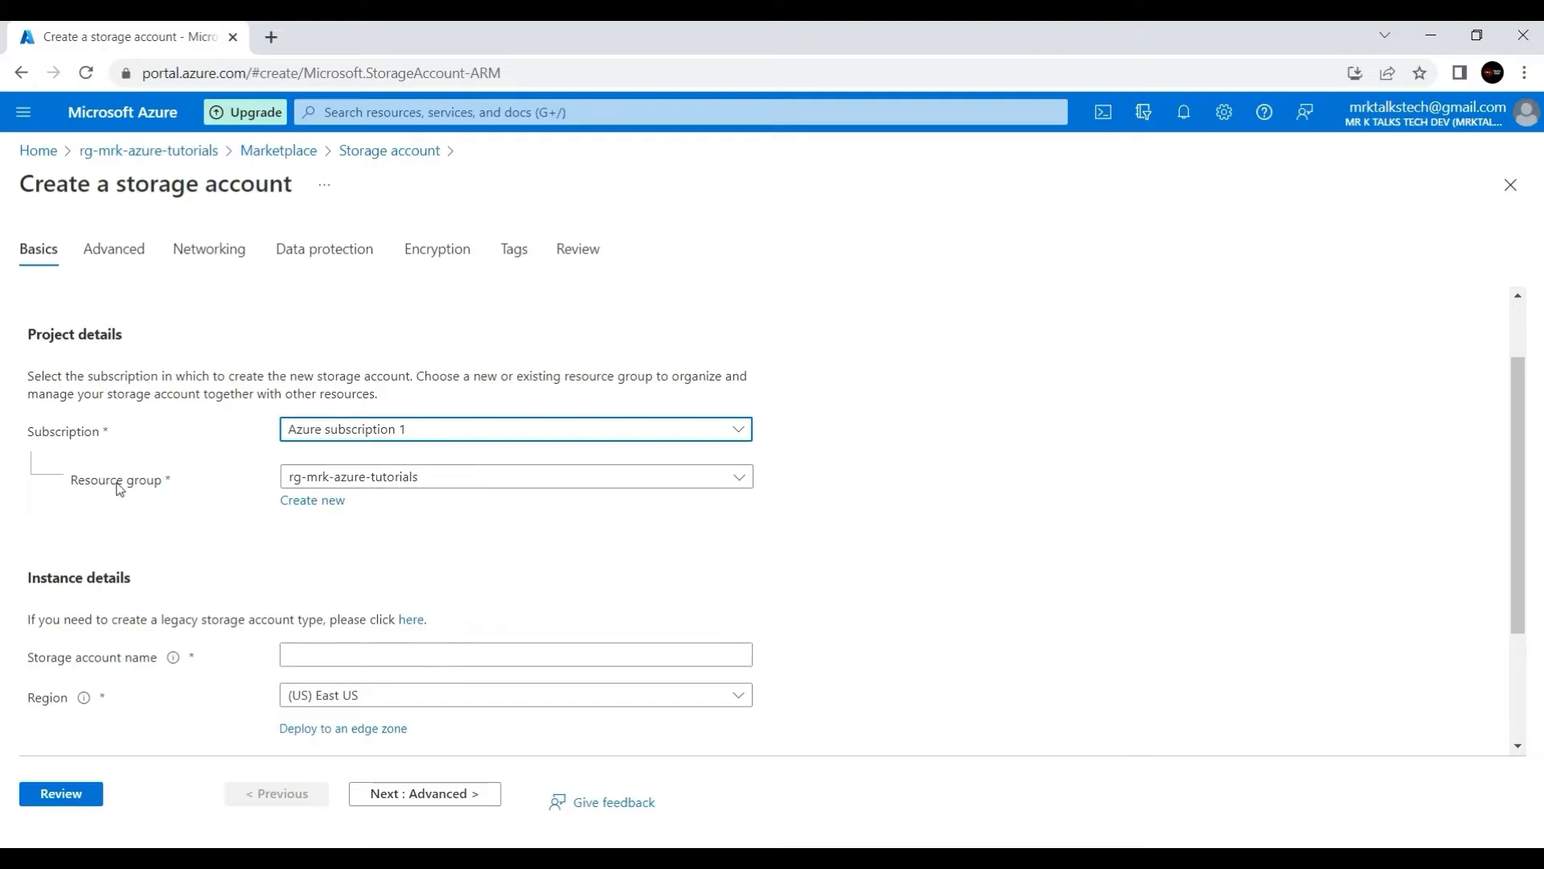
click(379, 487)
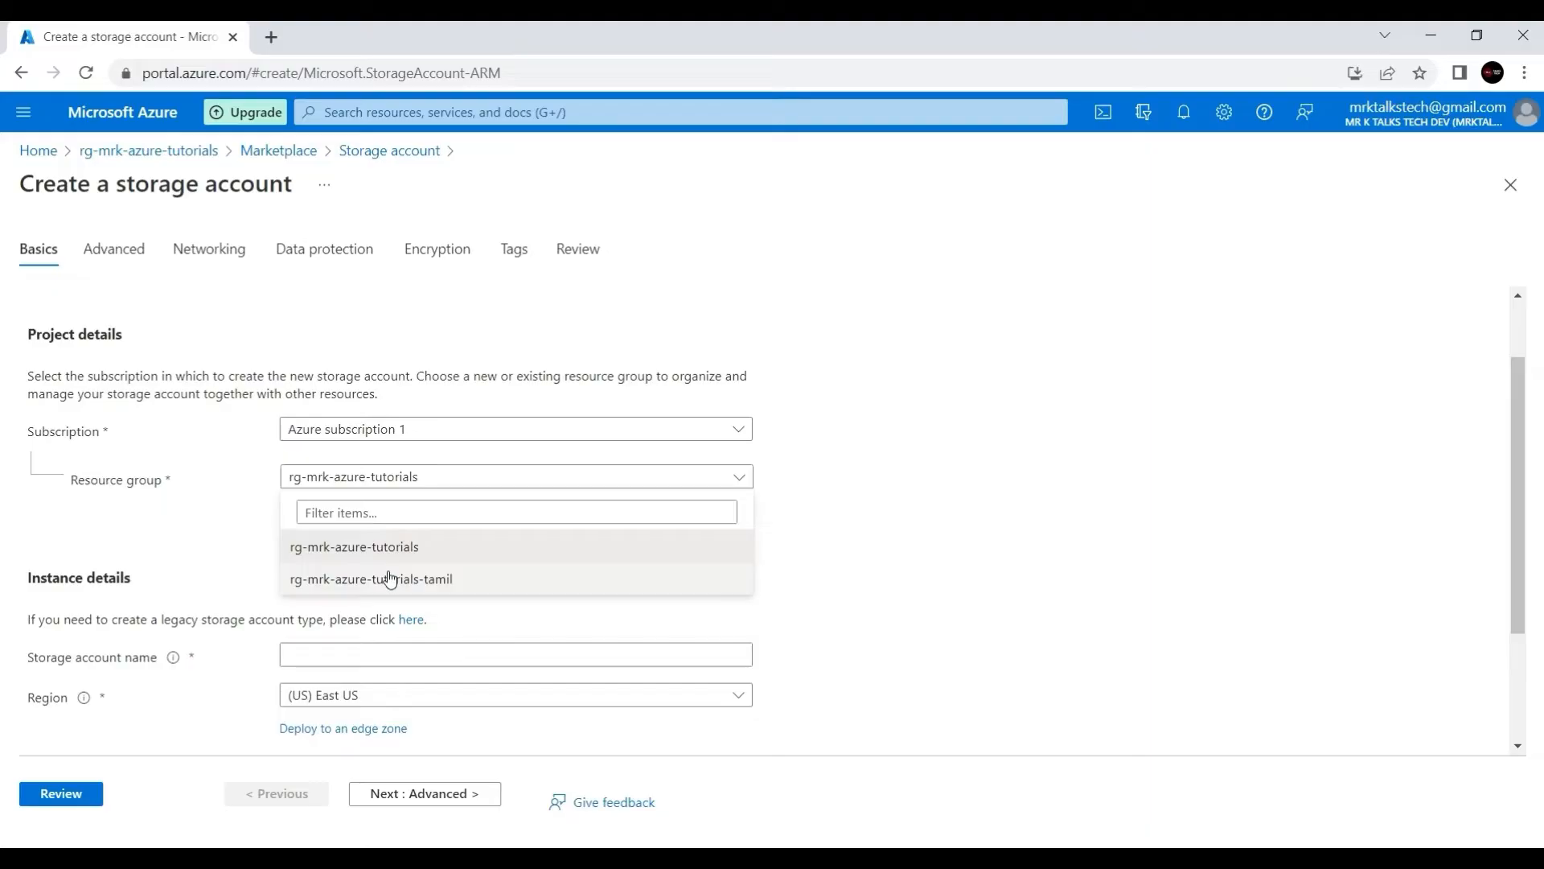
click(307, 552)
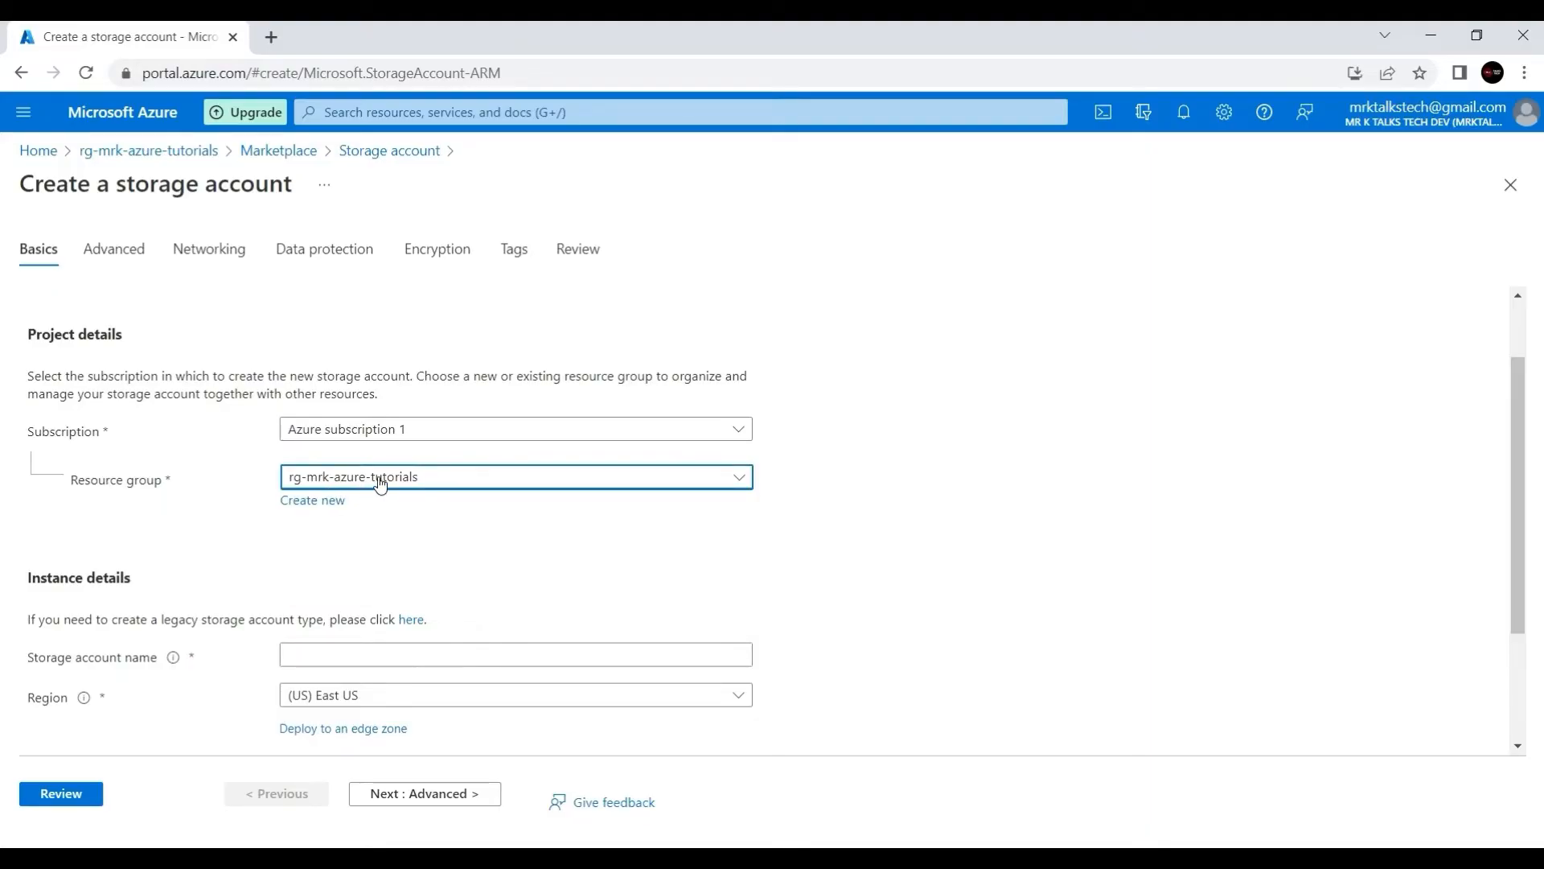
Name the storage account mrkdemosa123 in the instance details
scroll(383, 523, down, 1)
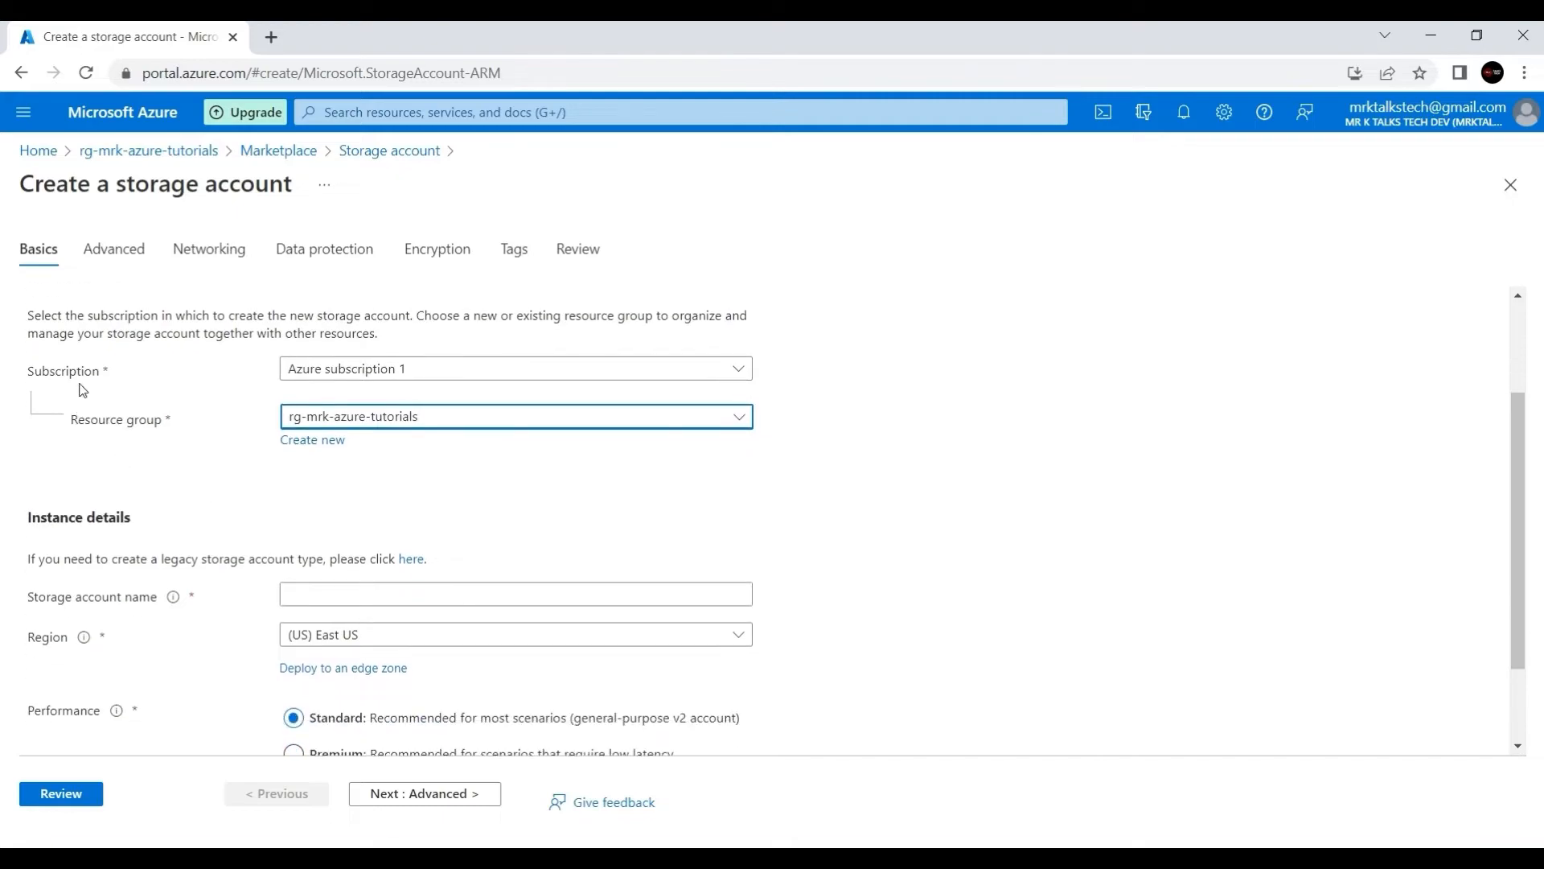
scroll(219, 507, down, 2)
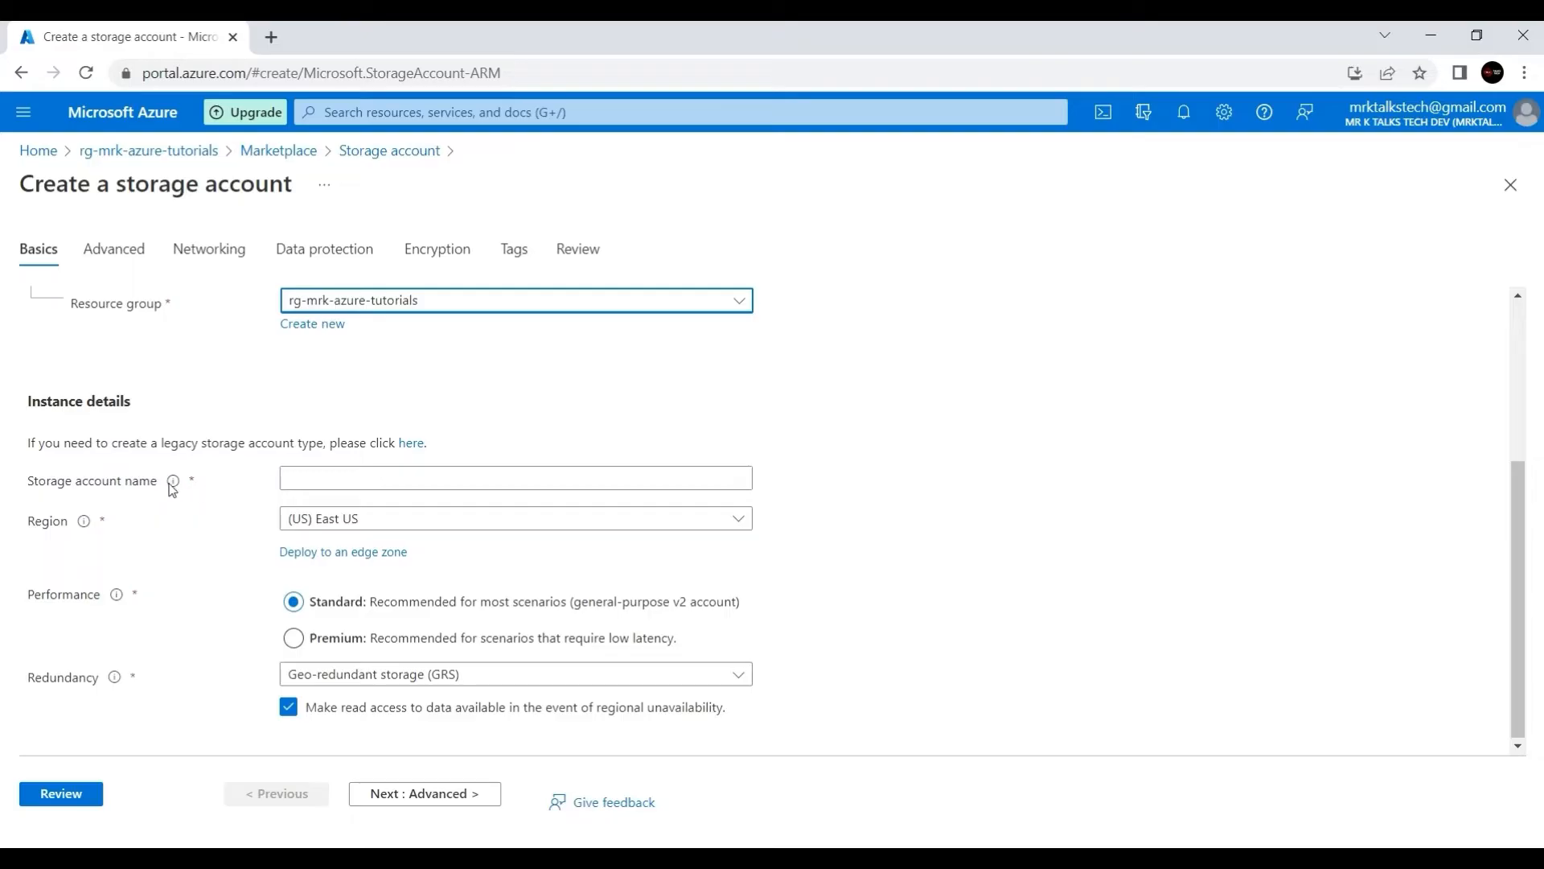
mouse_move(174, 487)
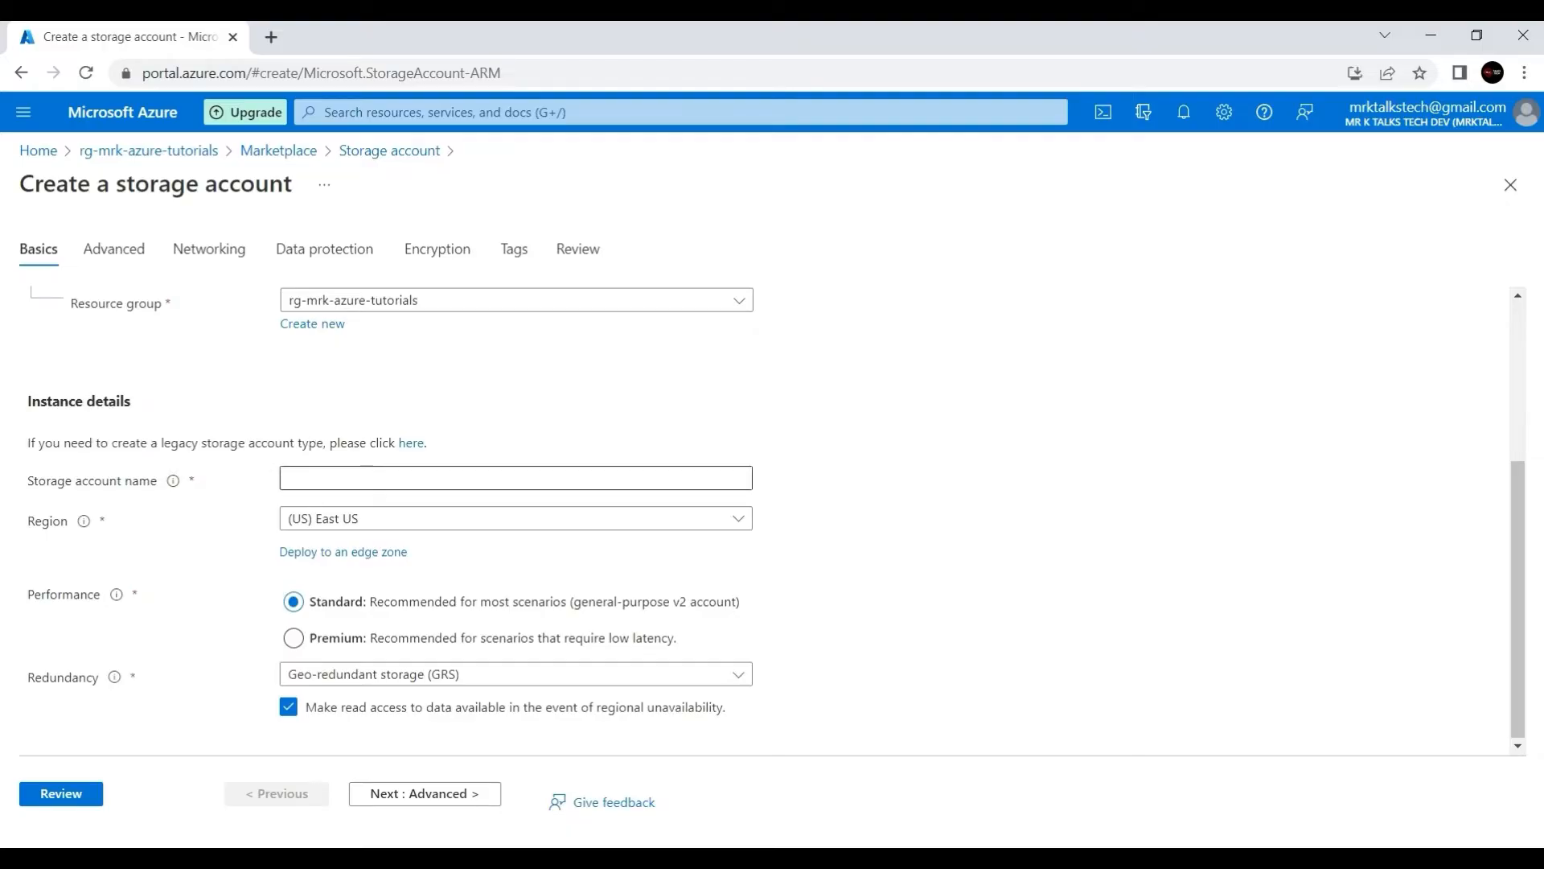
click(323, 478)
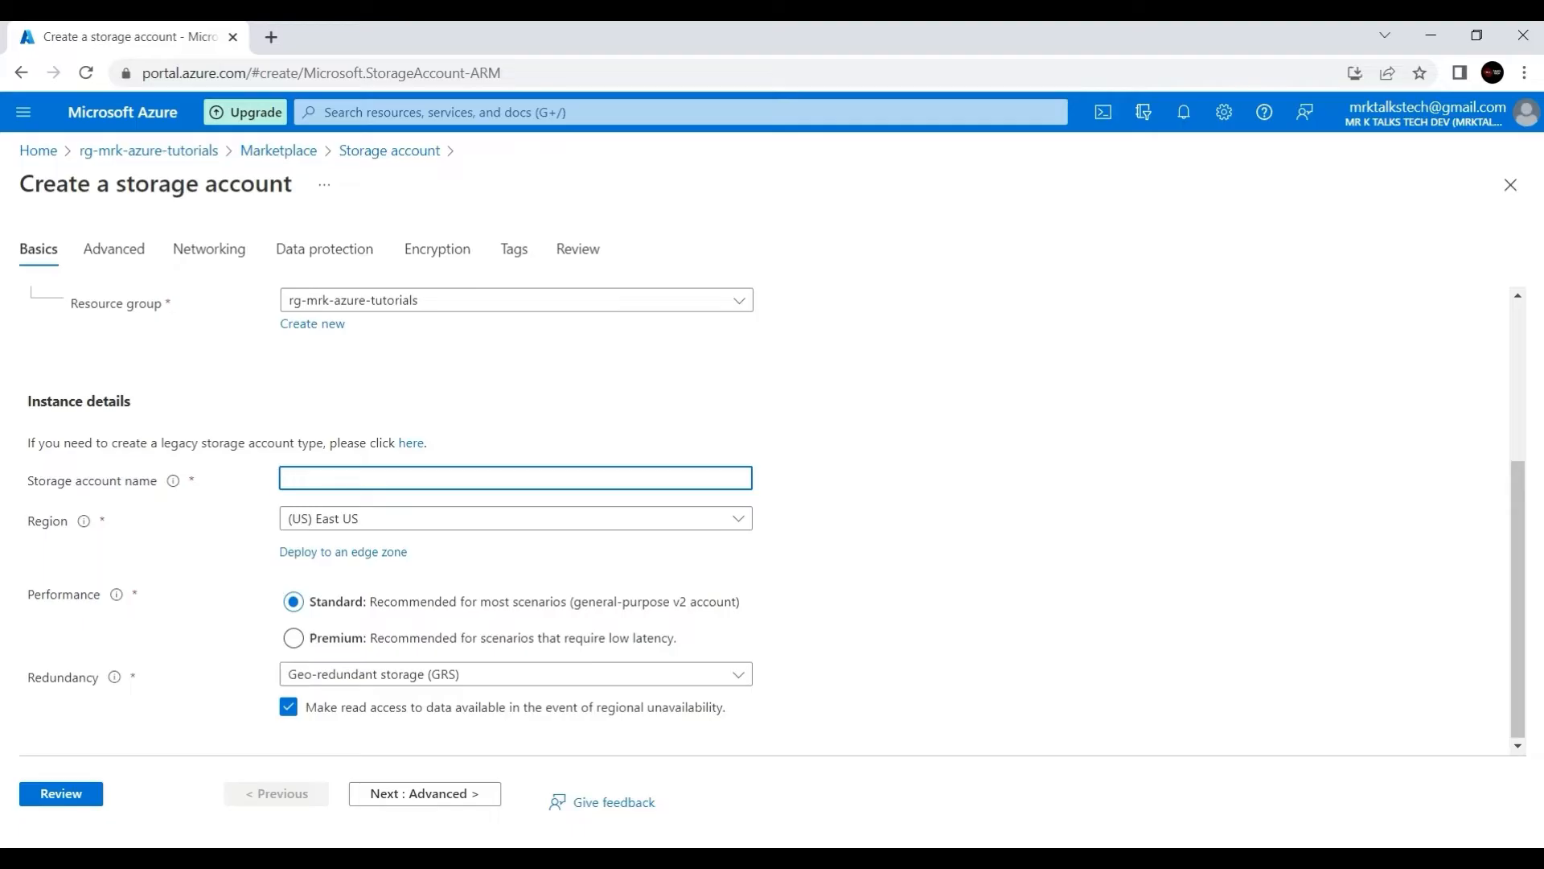
text(mrkdemosa123)
click(277, 531)
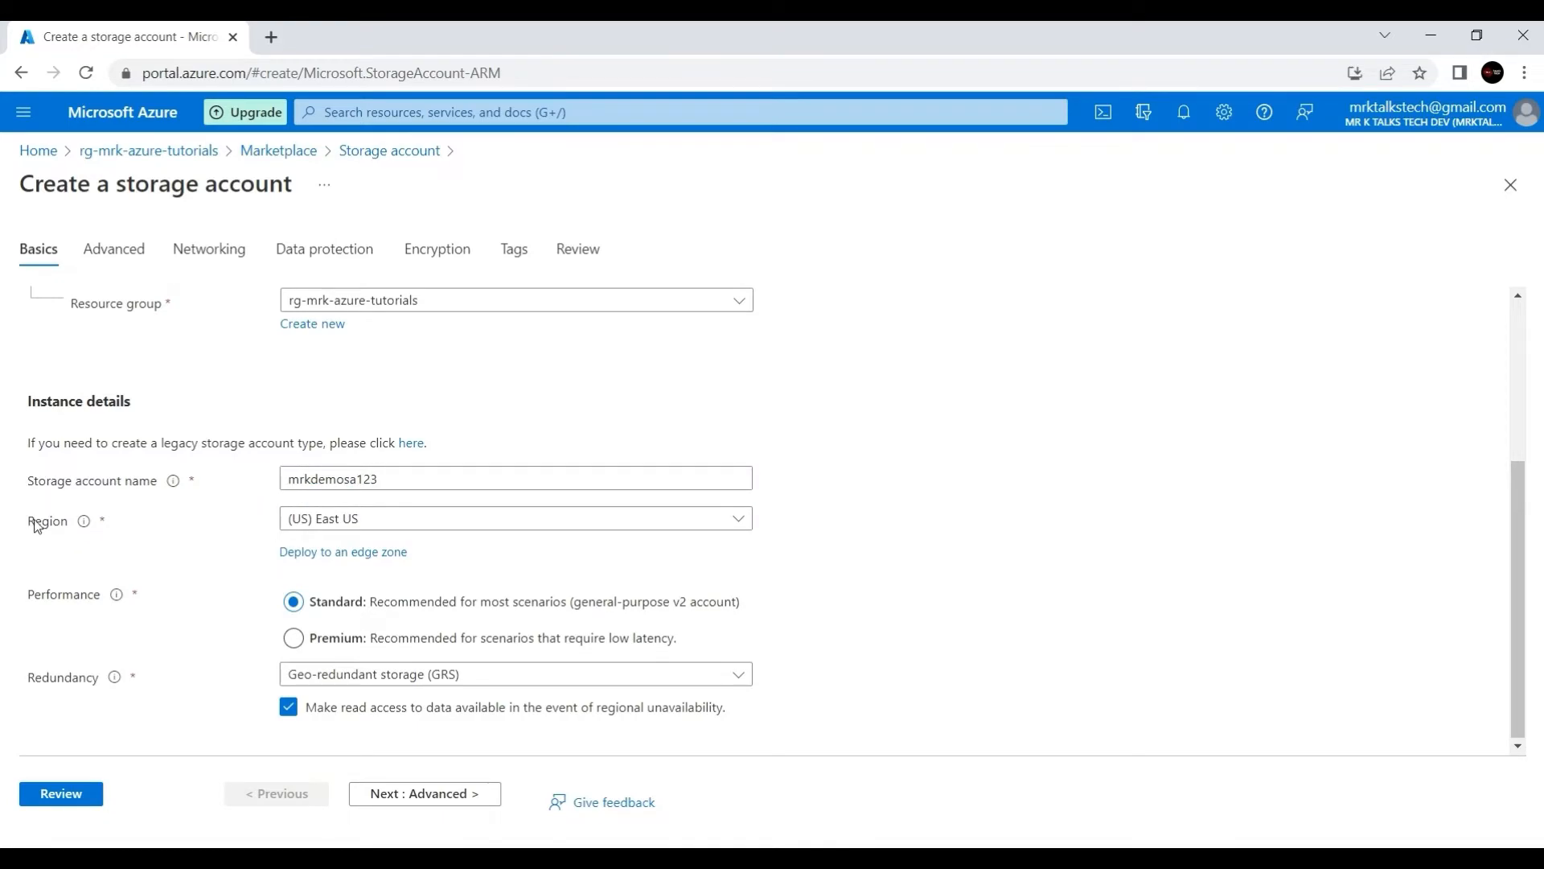
Filter the regions for "au" and set the storage account's region to (Asia Pacific) Australia East
click(318, 525)
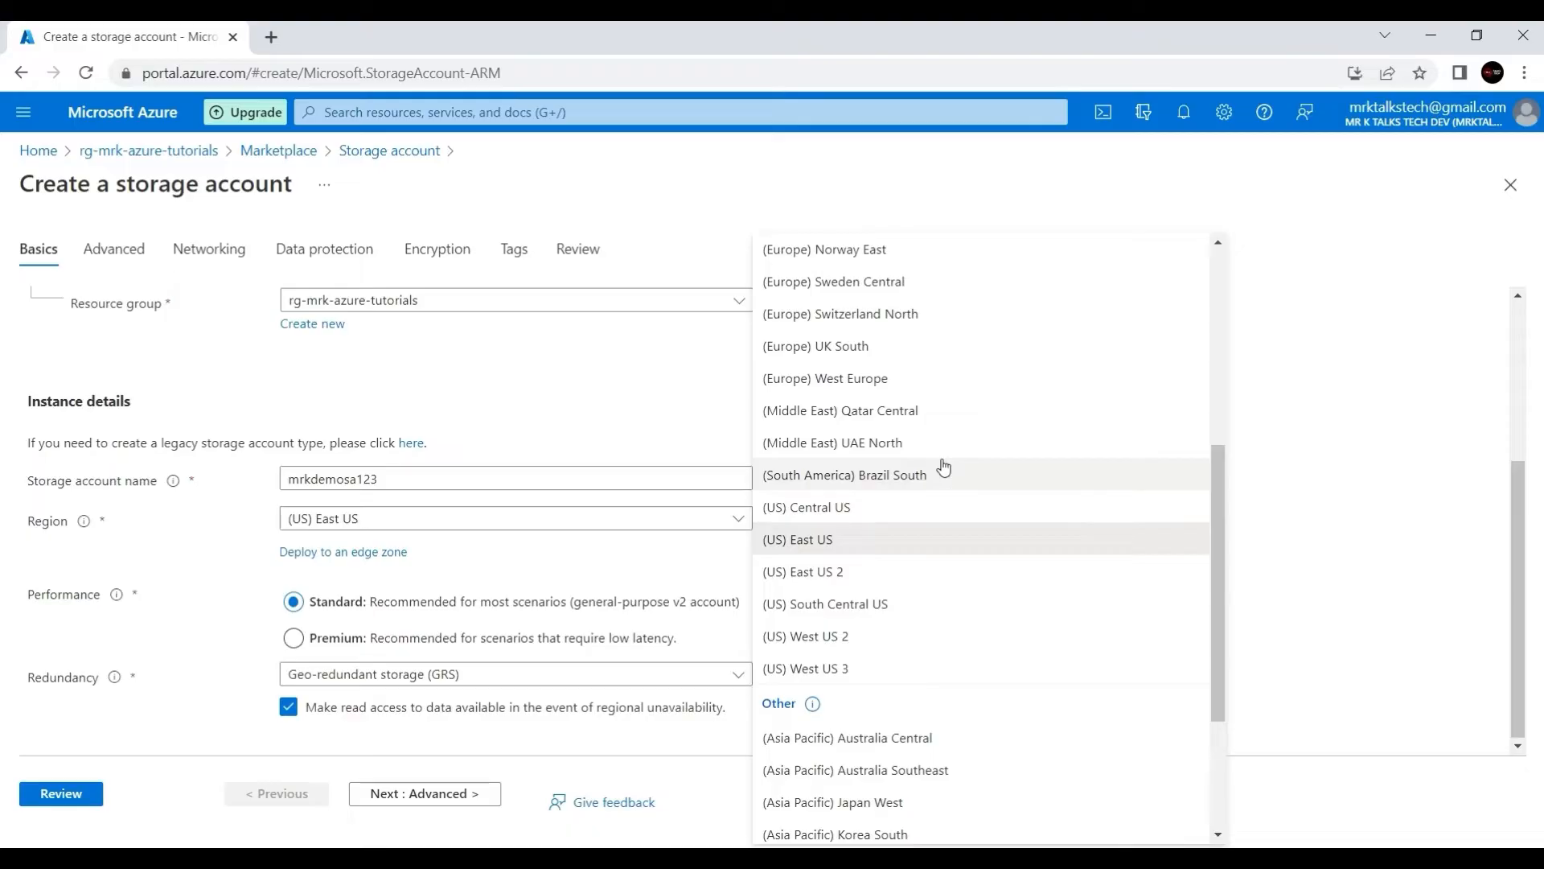
scroll(977, 555, down, 3)
scroll(979, 555, up, 3)
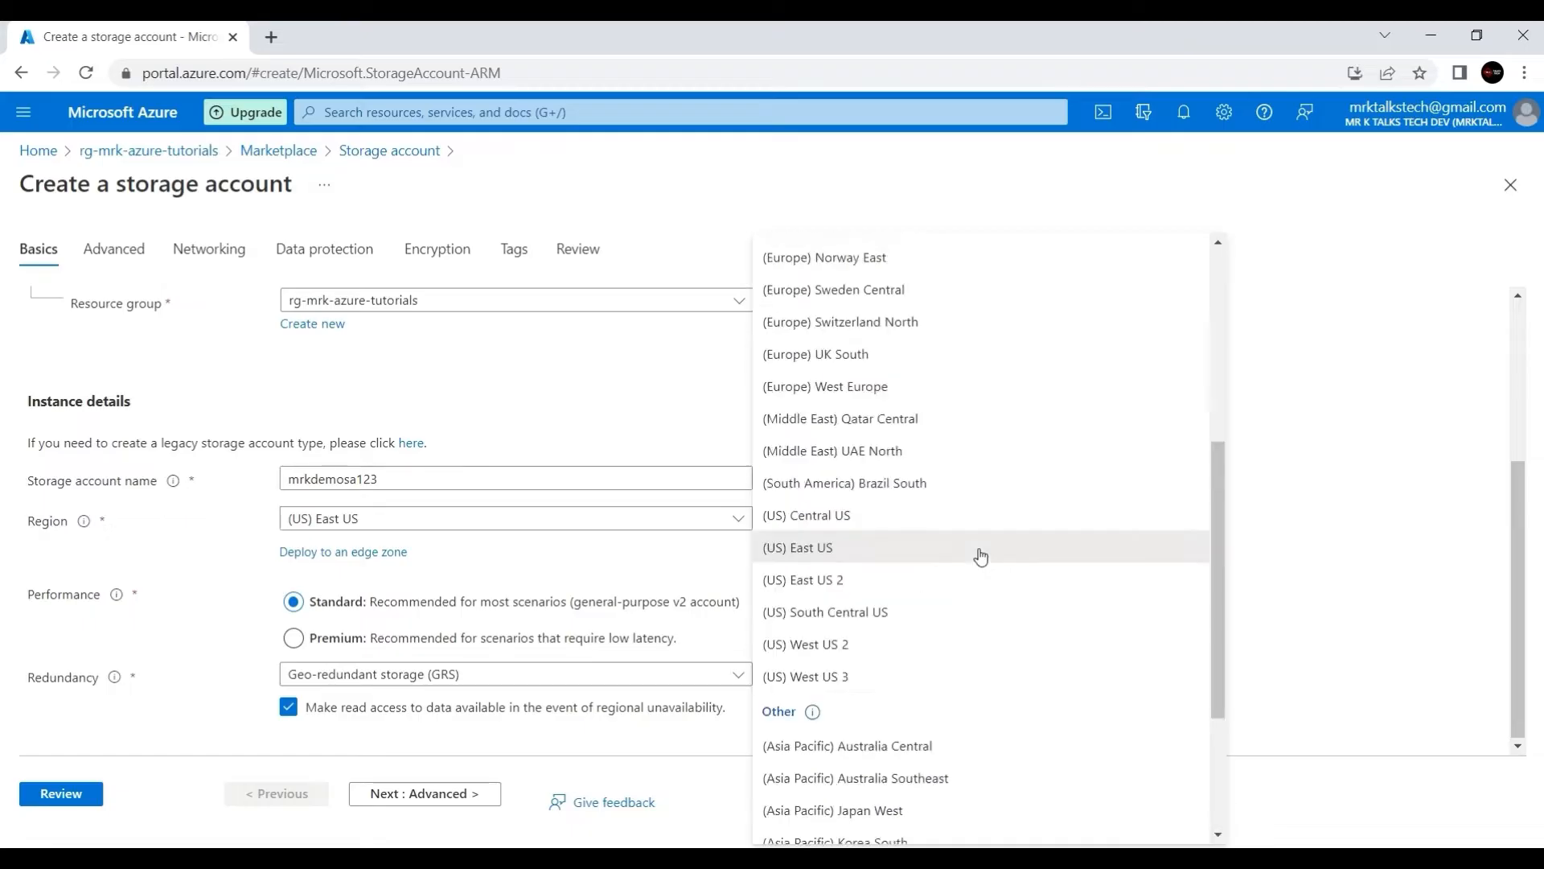
scroll(979, 555, up, 7)
click(812, 242)
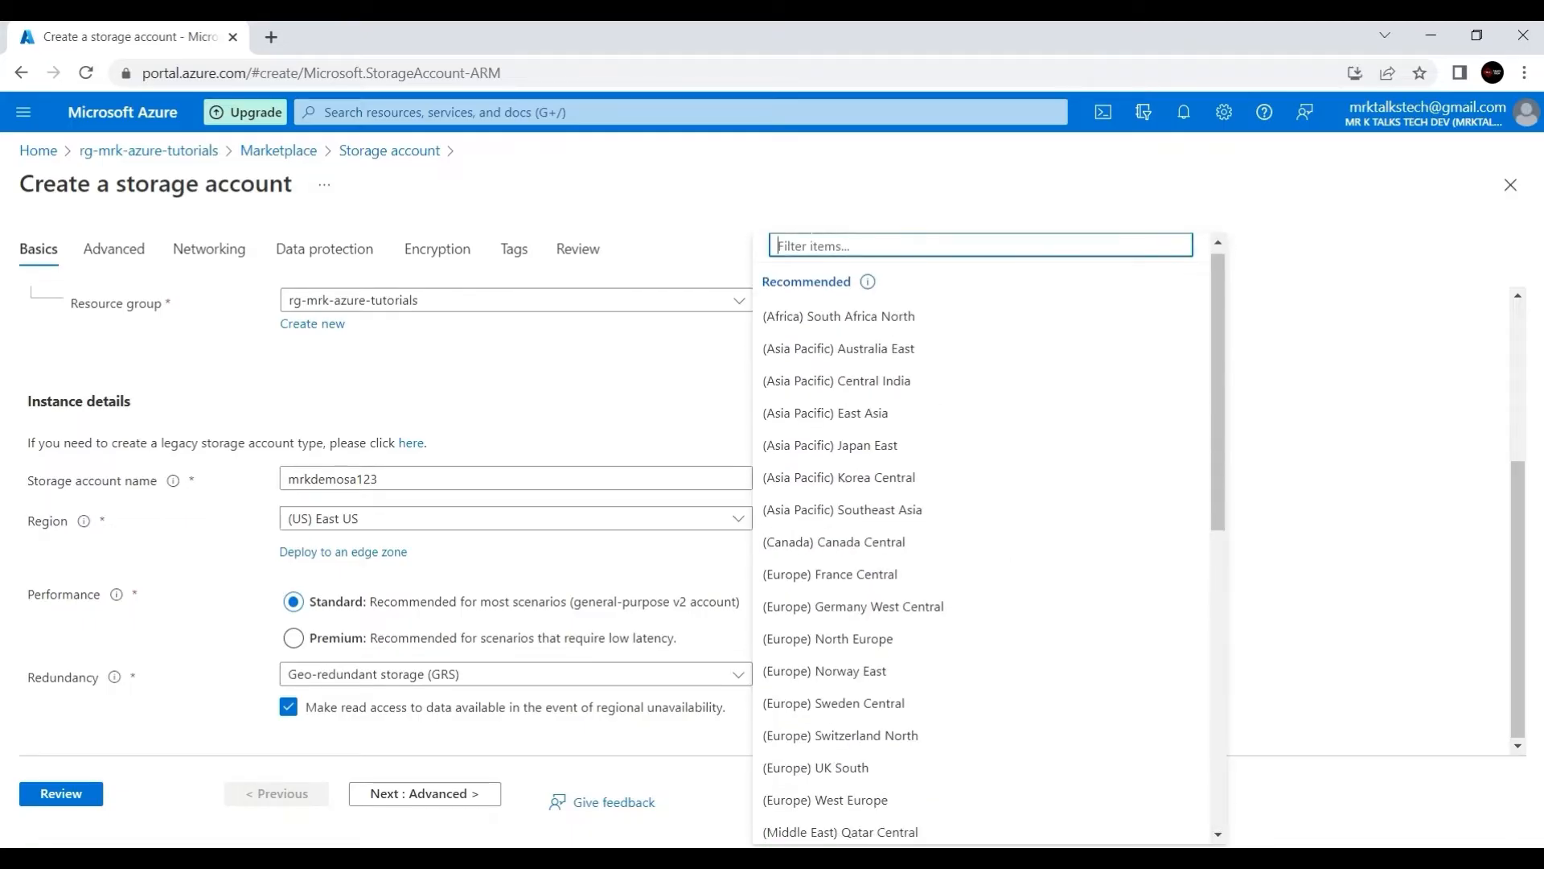
text(au)
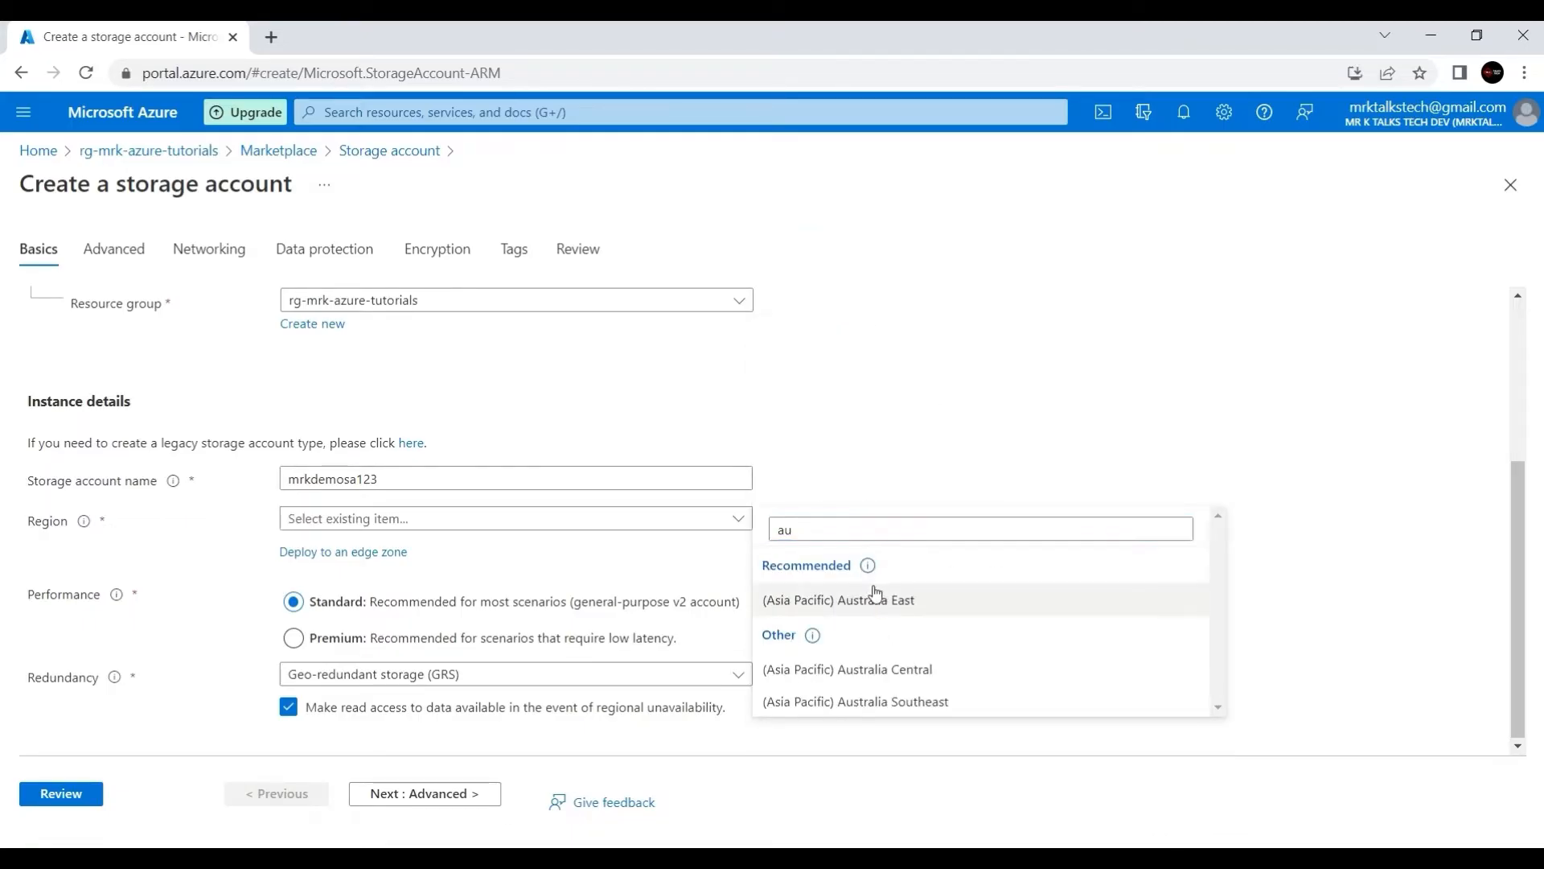
click(876, 597)
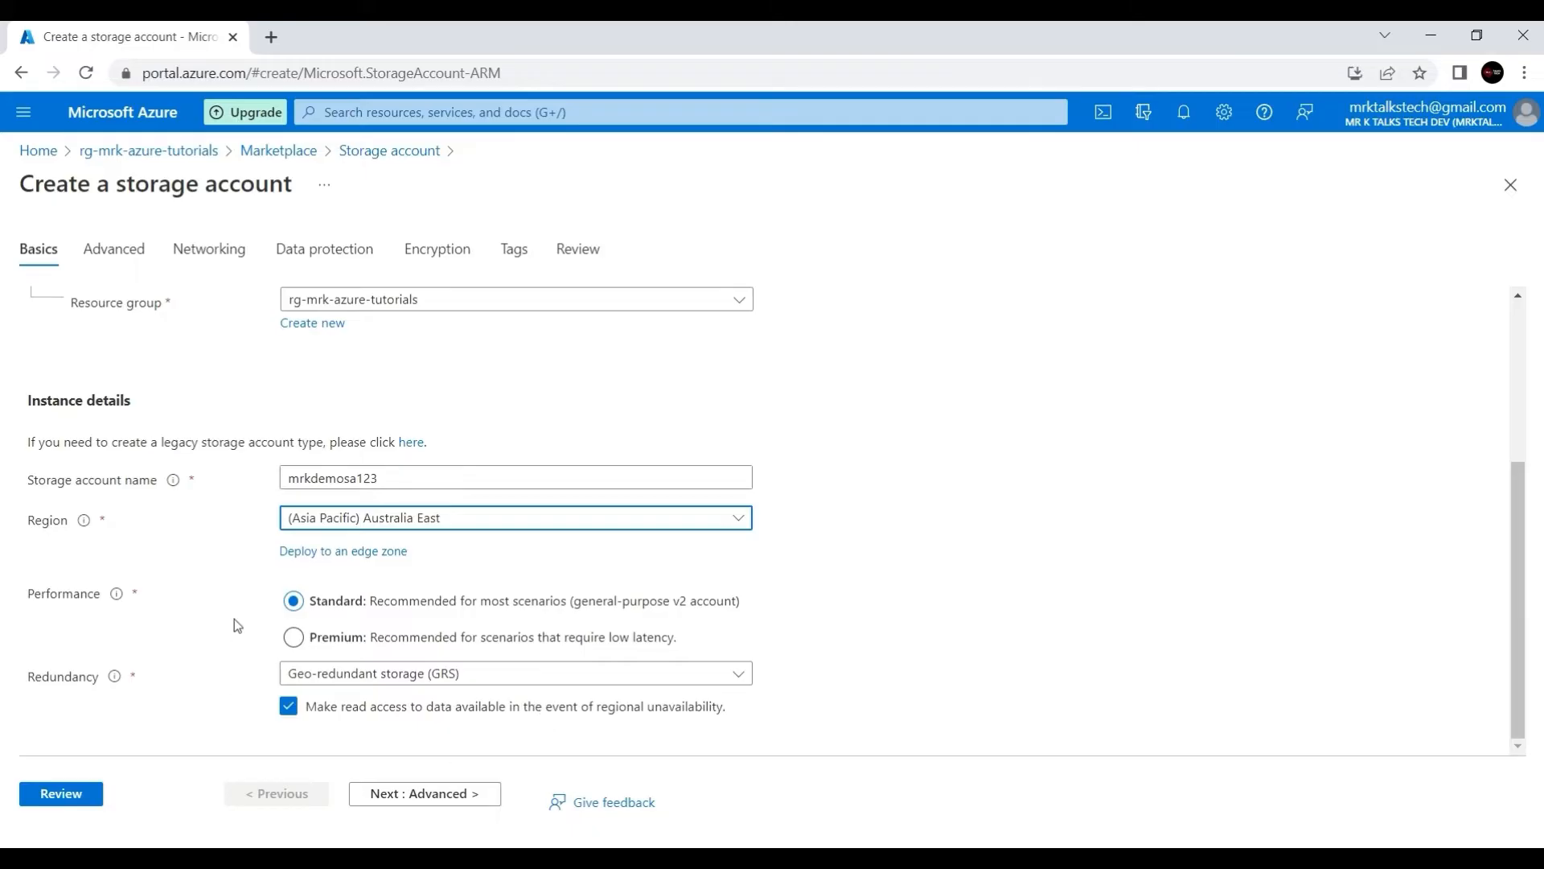
Check the redundancy explanation and set the storage account's redundancy to Locally-redundant storage (LRS)
click(115, 676)
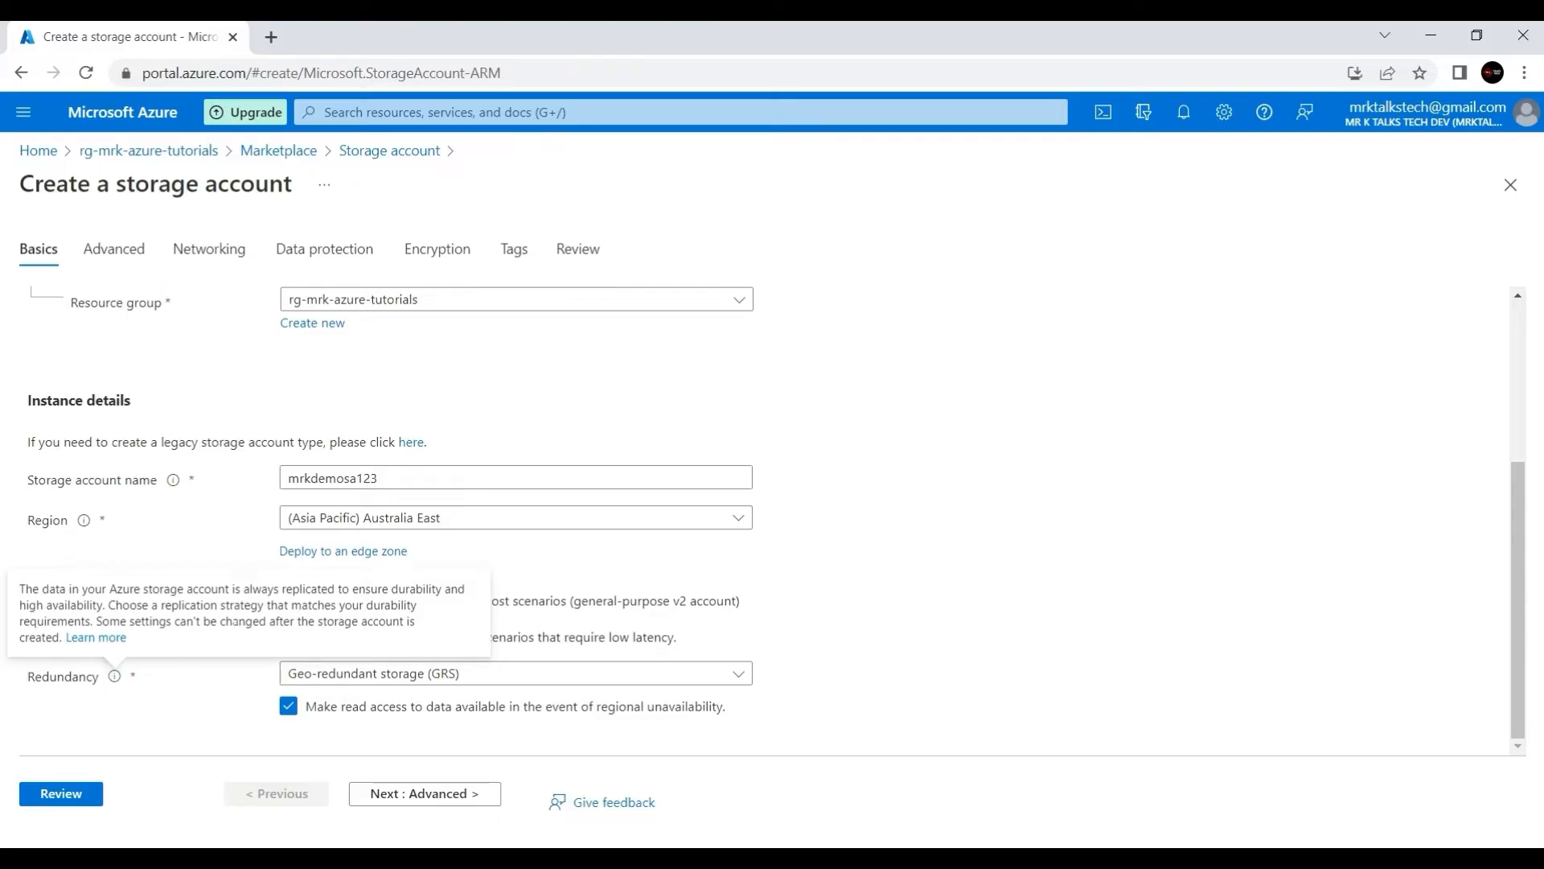
click(114, 677)
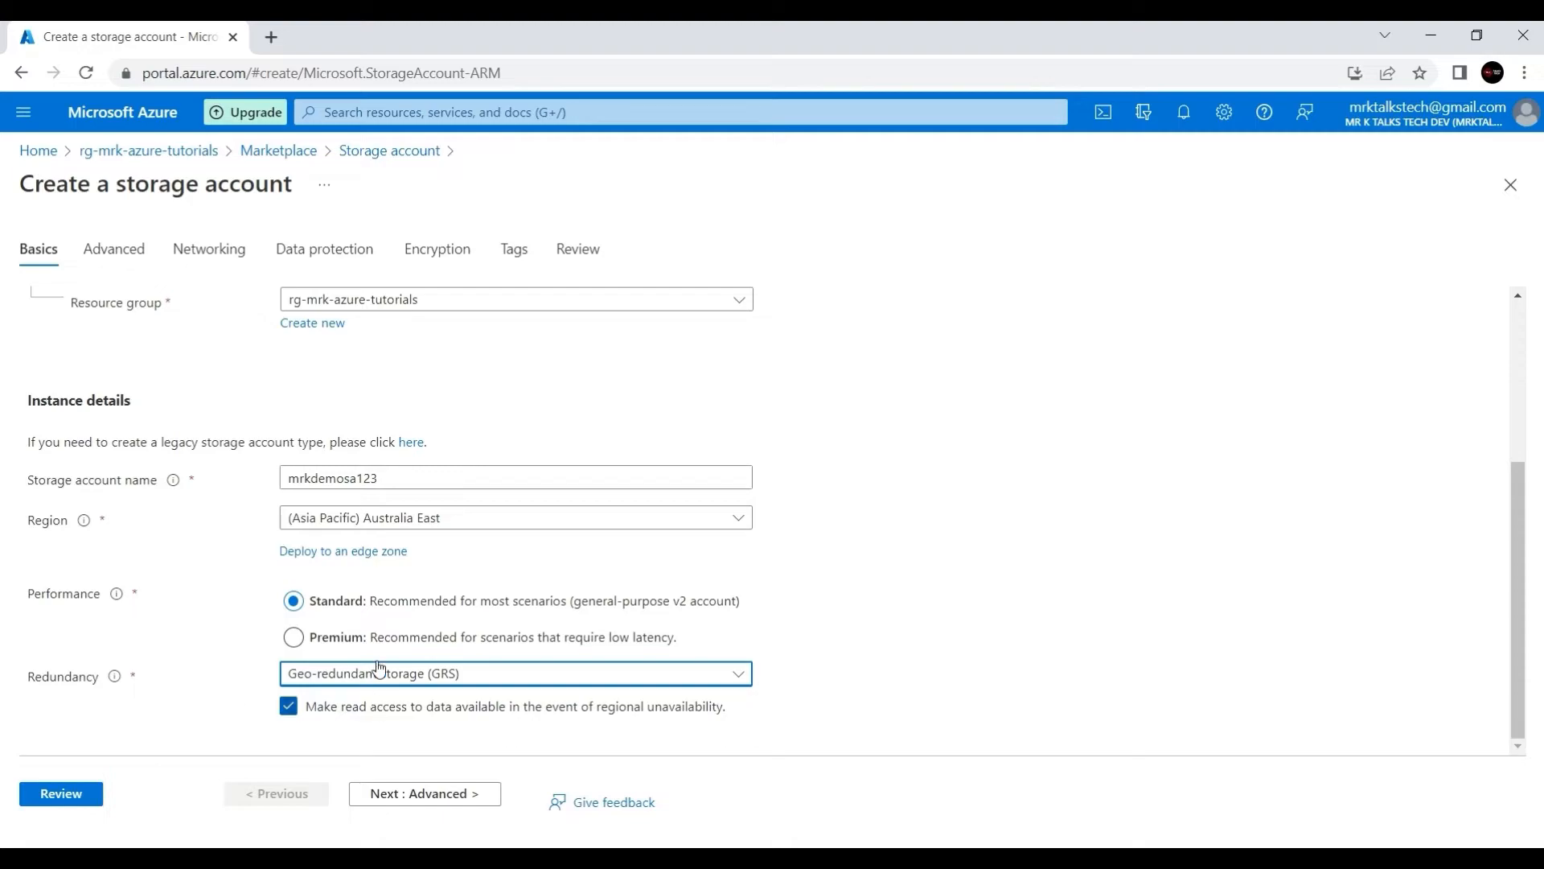
click(354, 686)
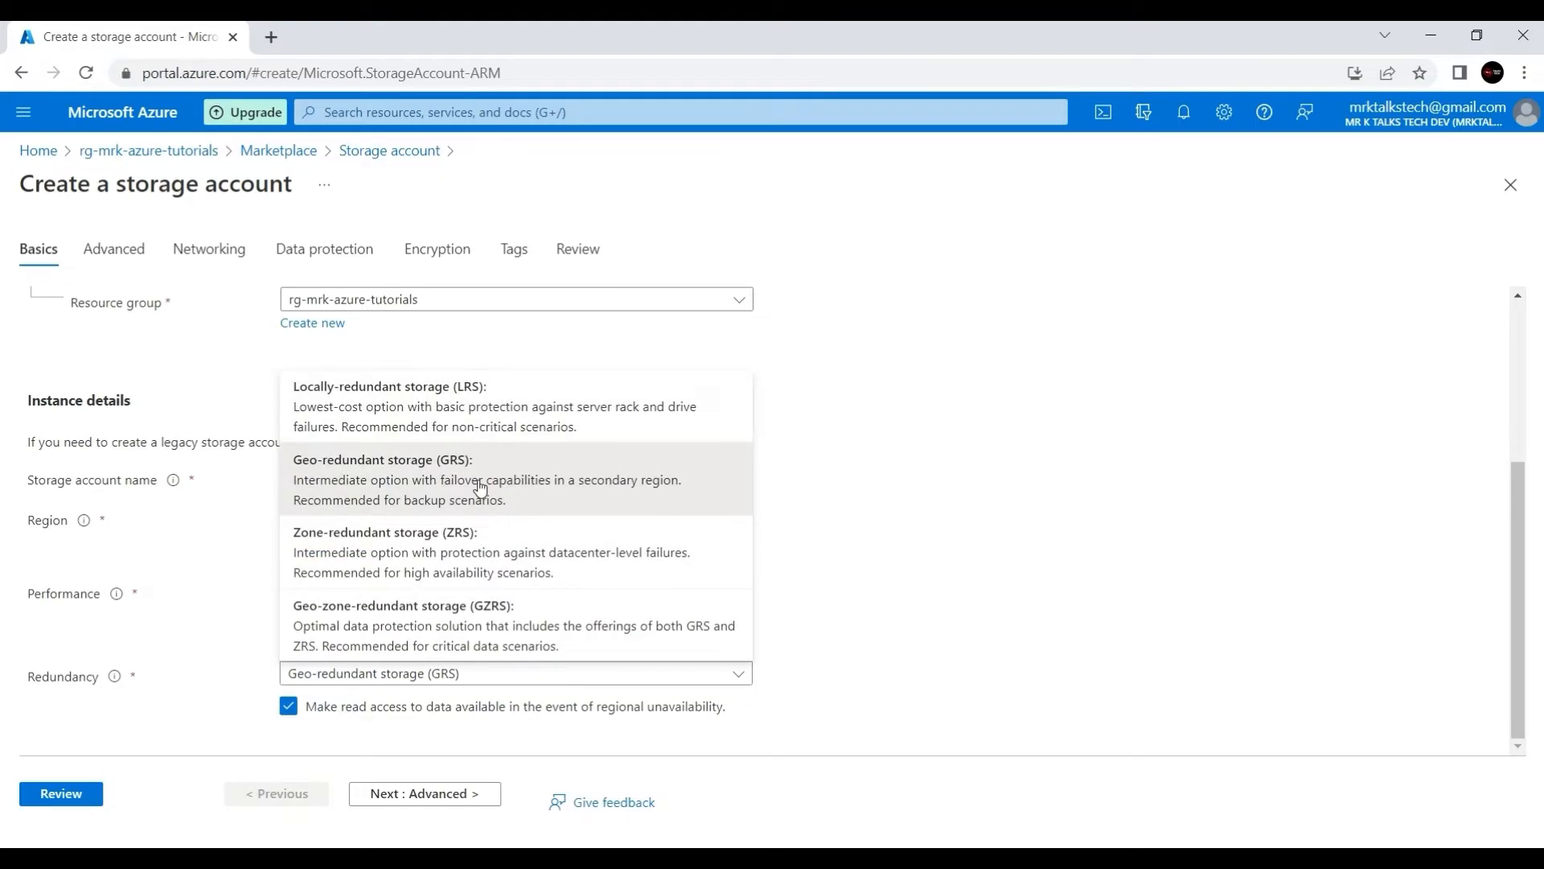
click(517, 617)
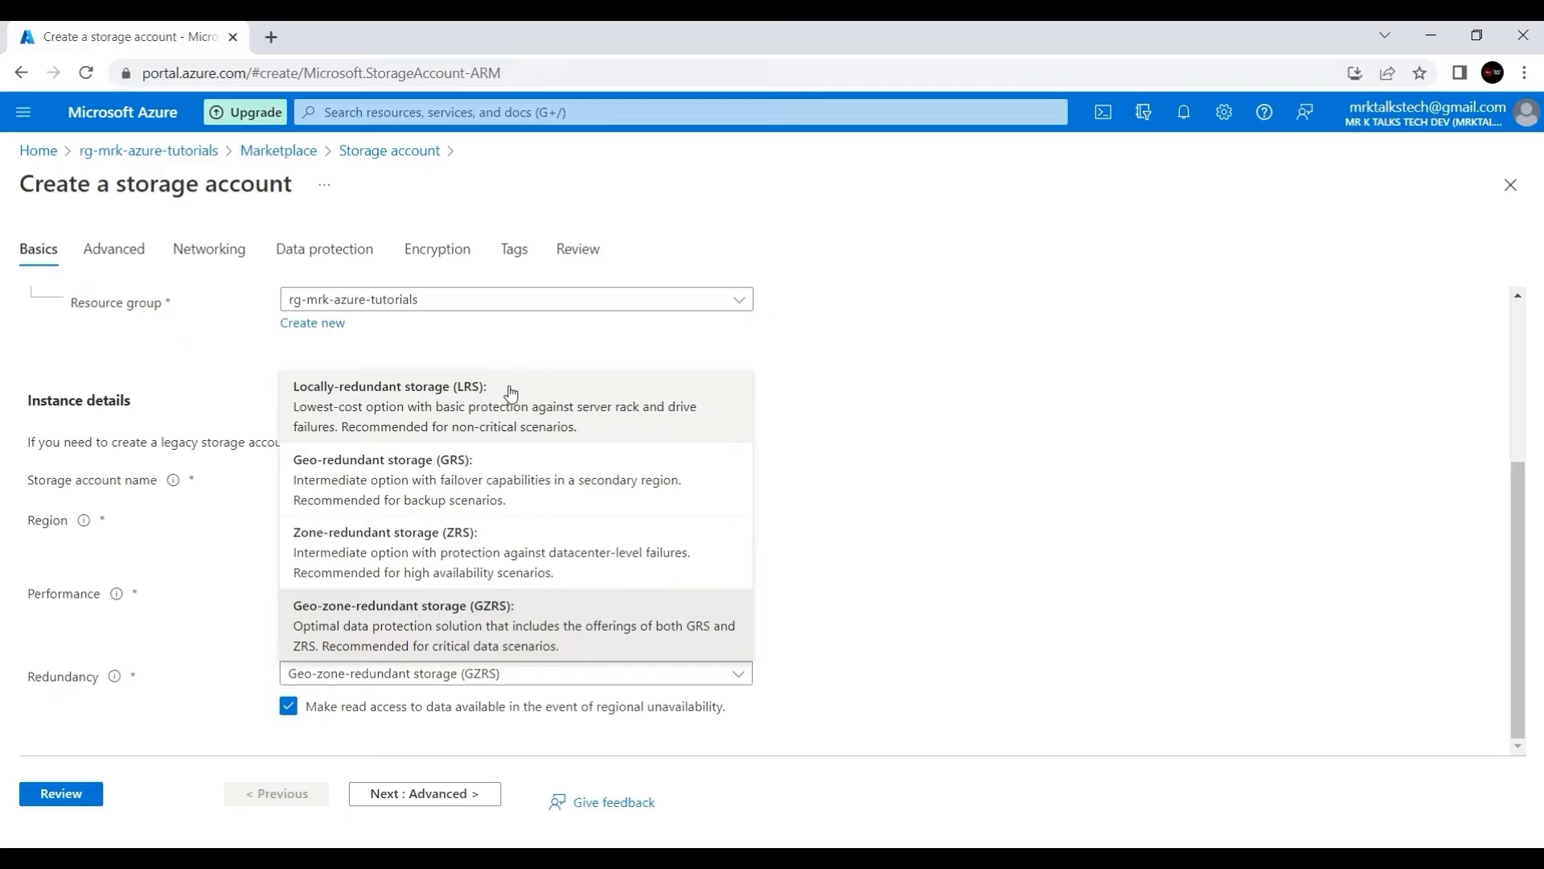
click(364, 398)
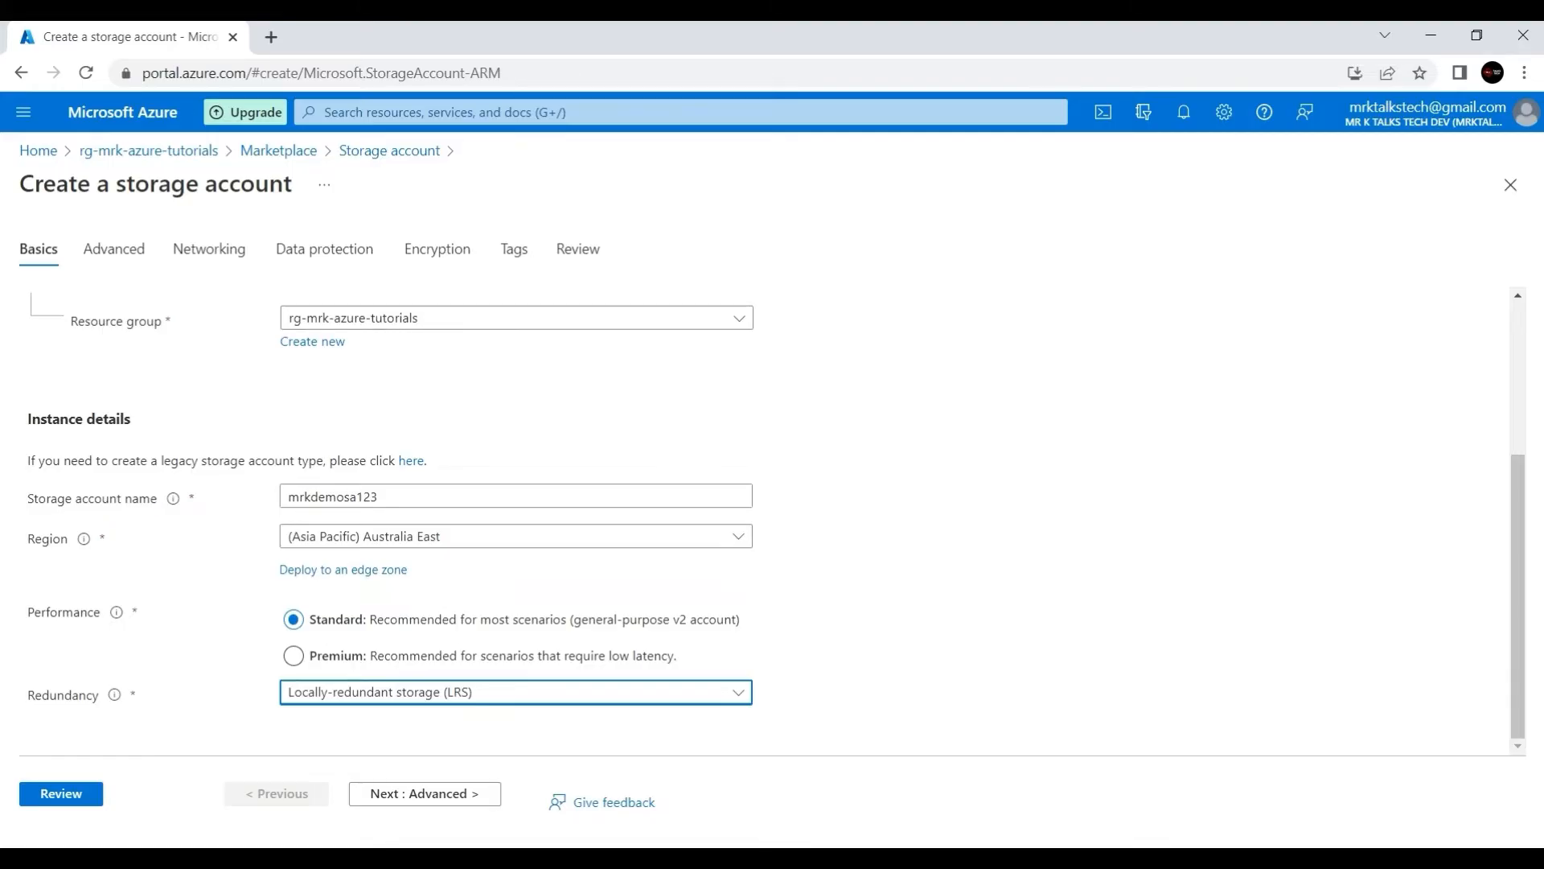
Proceed to the advanced settings and enable the hierarchical namespace for Data Lake Storage Gen2
click(452, 796)
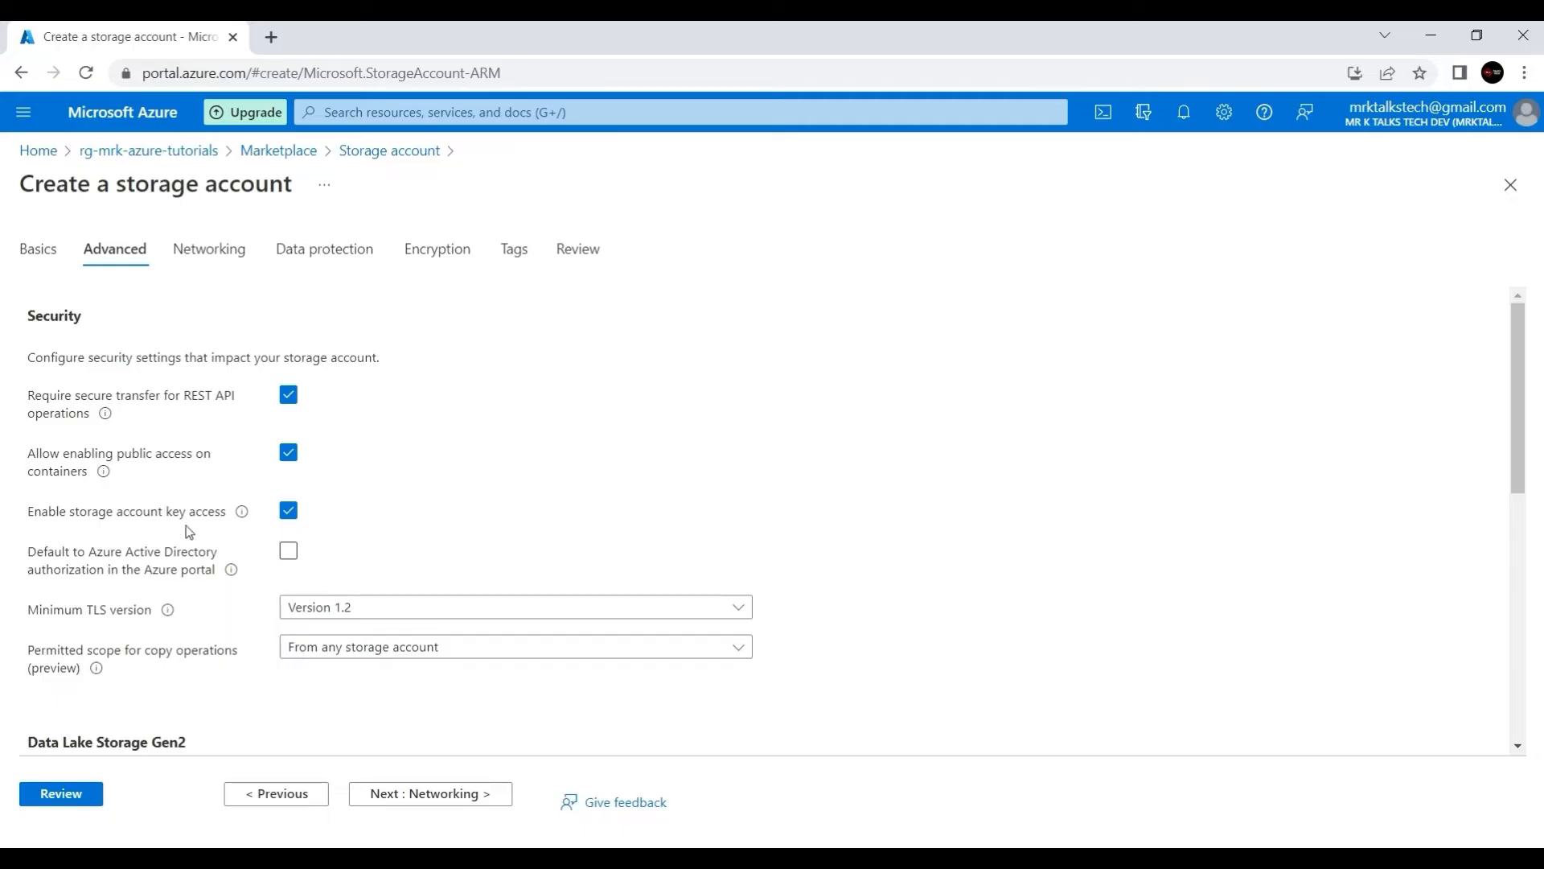
mouse_move(231, 580)
scroll(346, 668, down, 1)
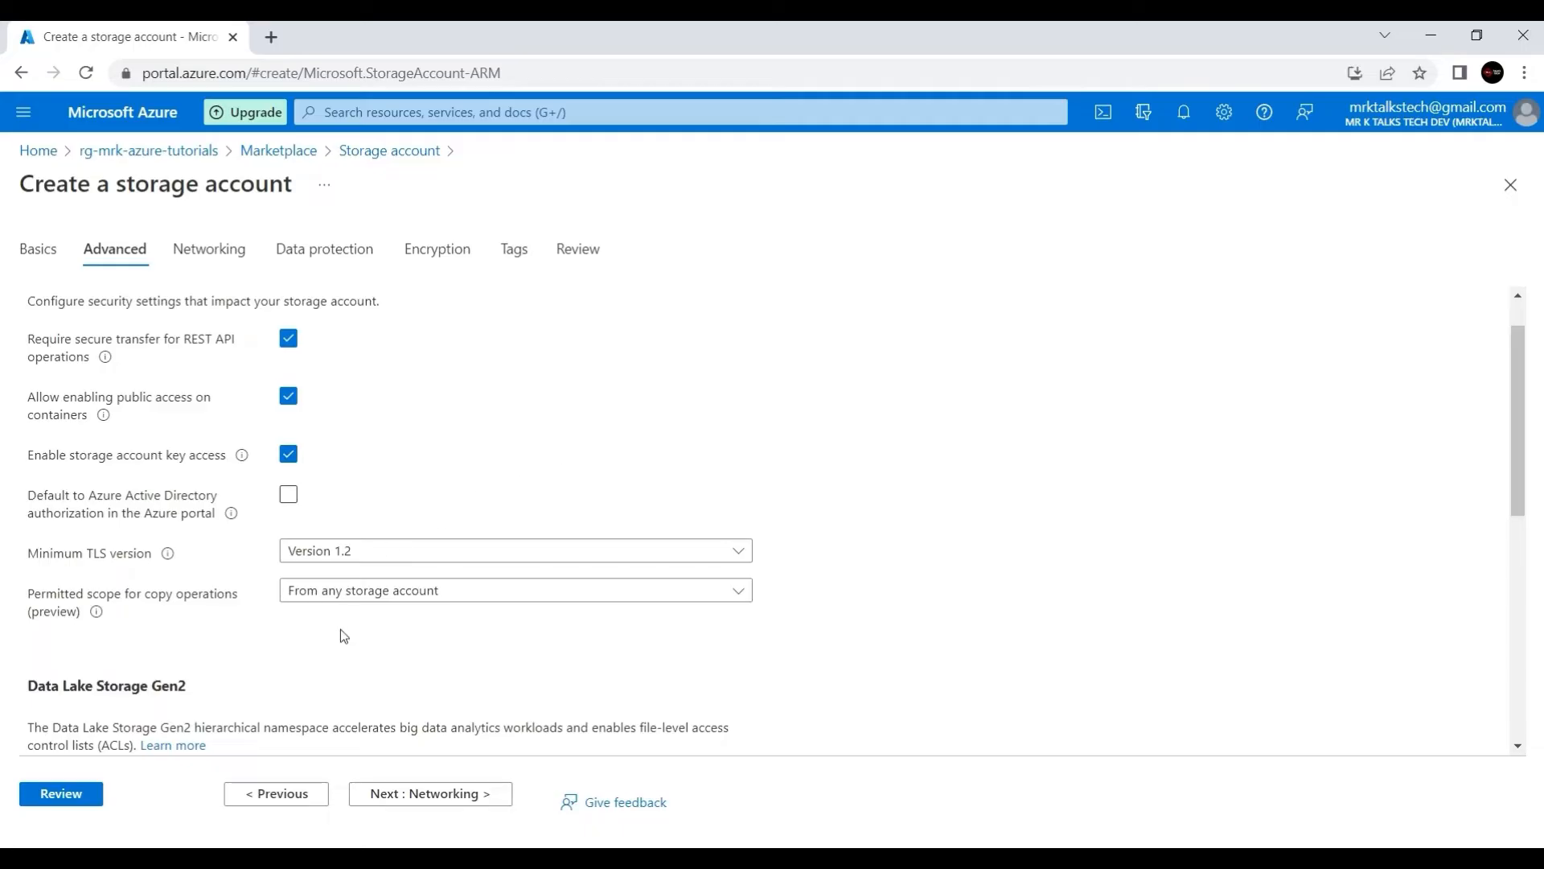
scroll(350, 628, down, 1)
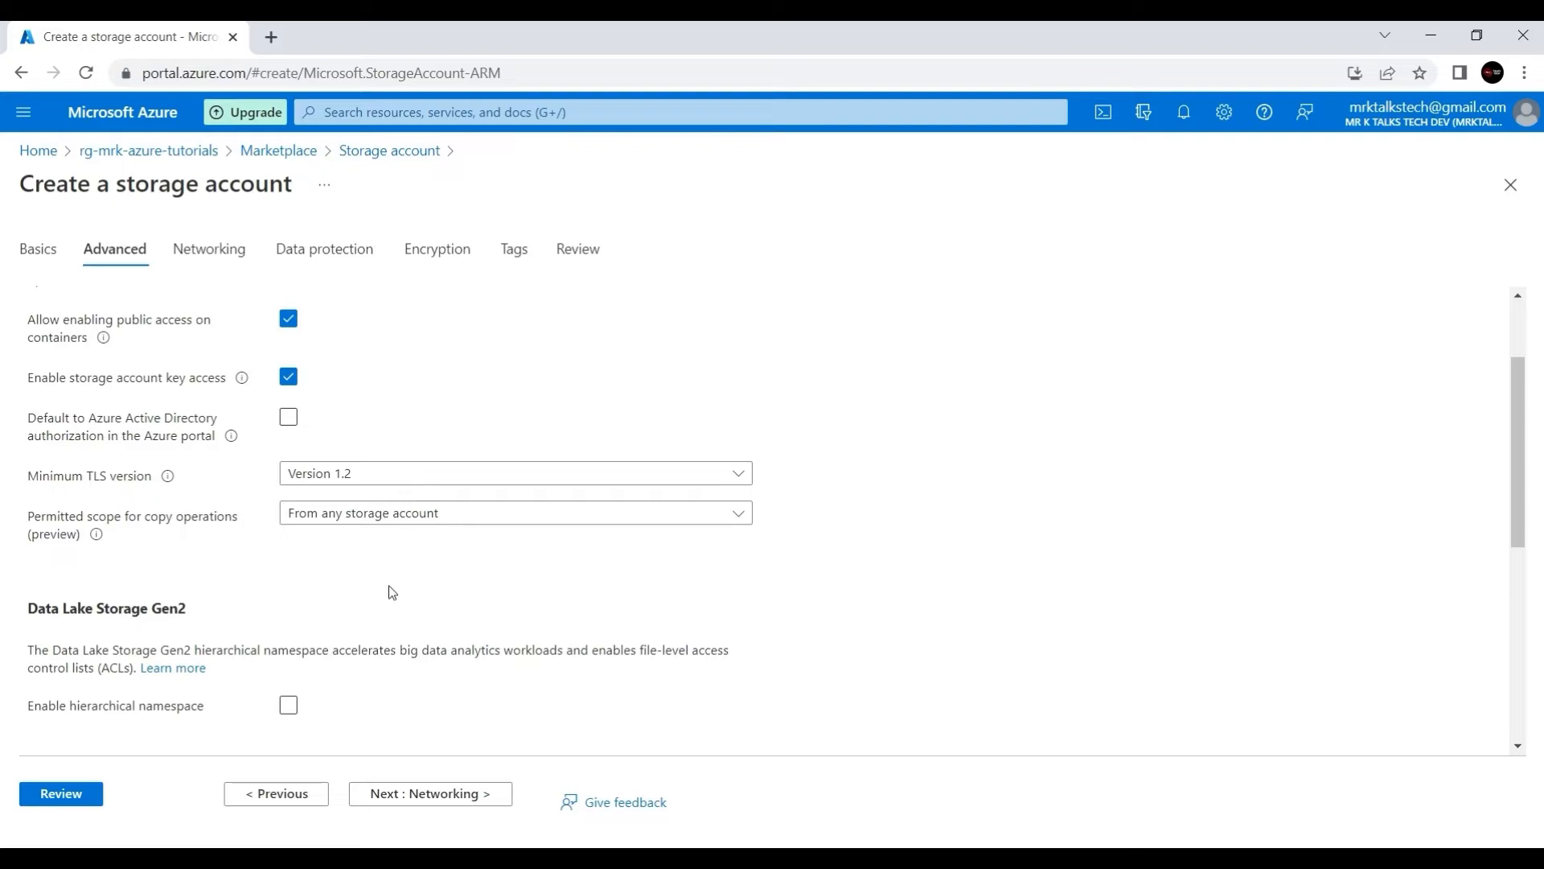
scroll(391, 593, down, 2)
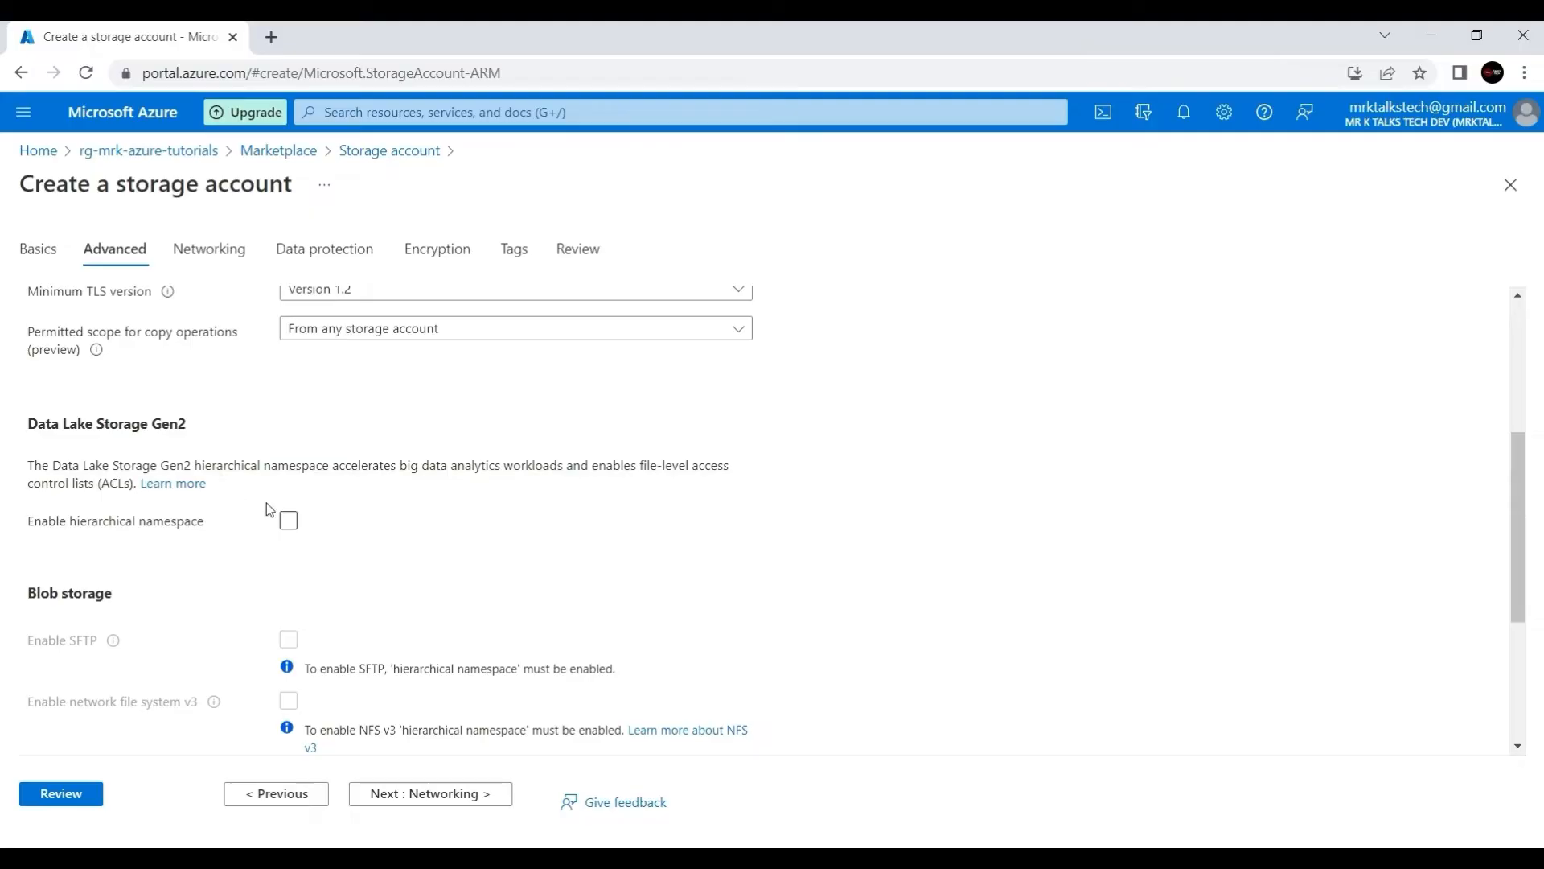
click(288, 522)
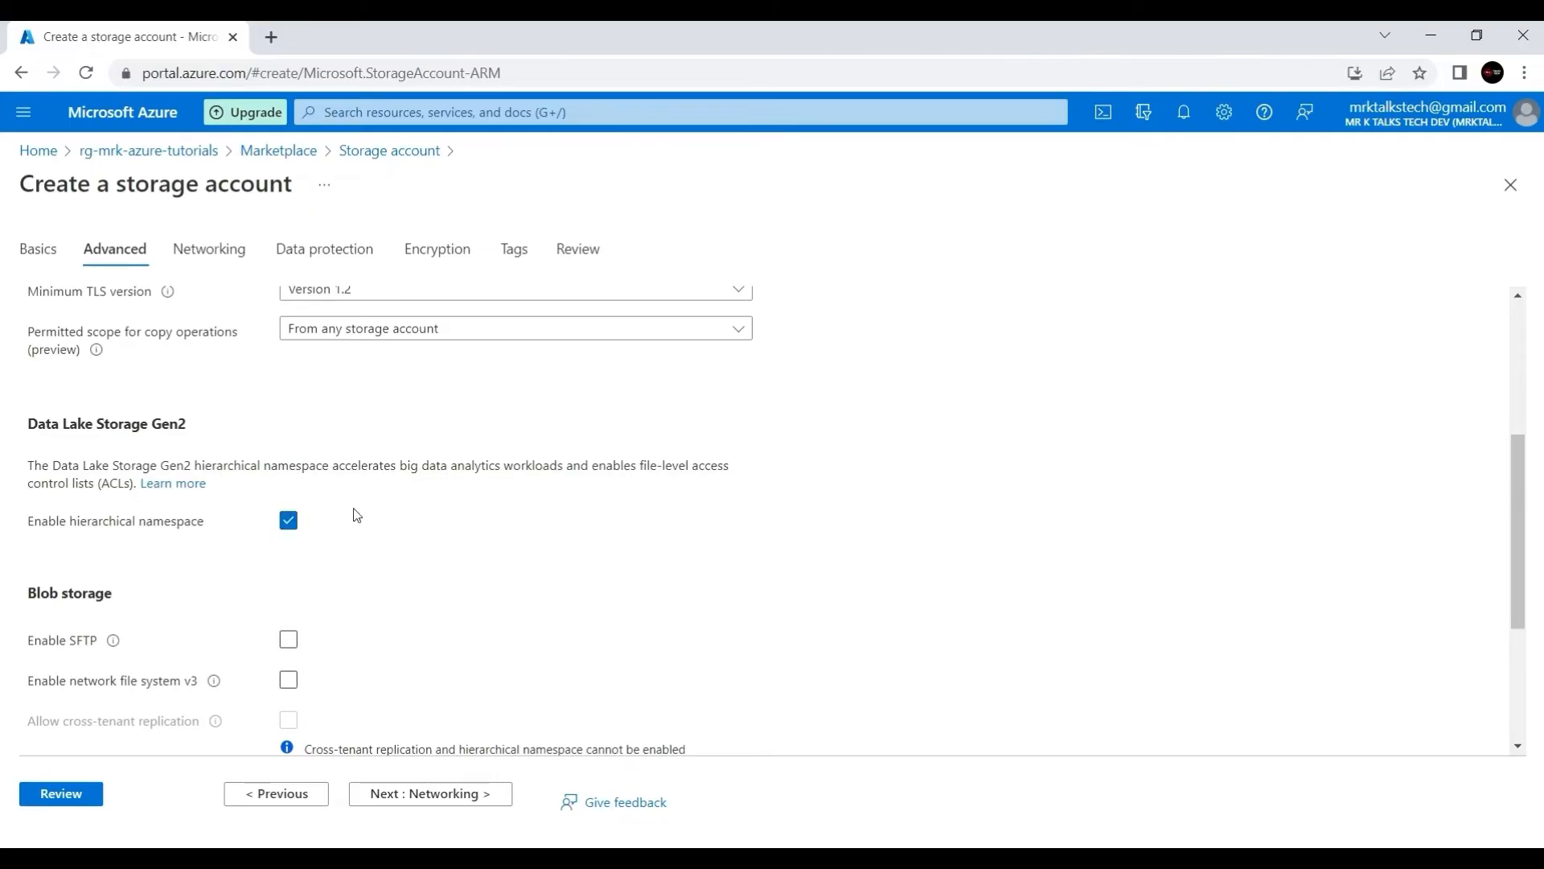
click(289, 521)
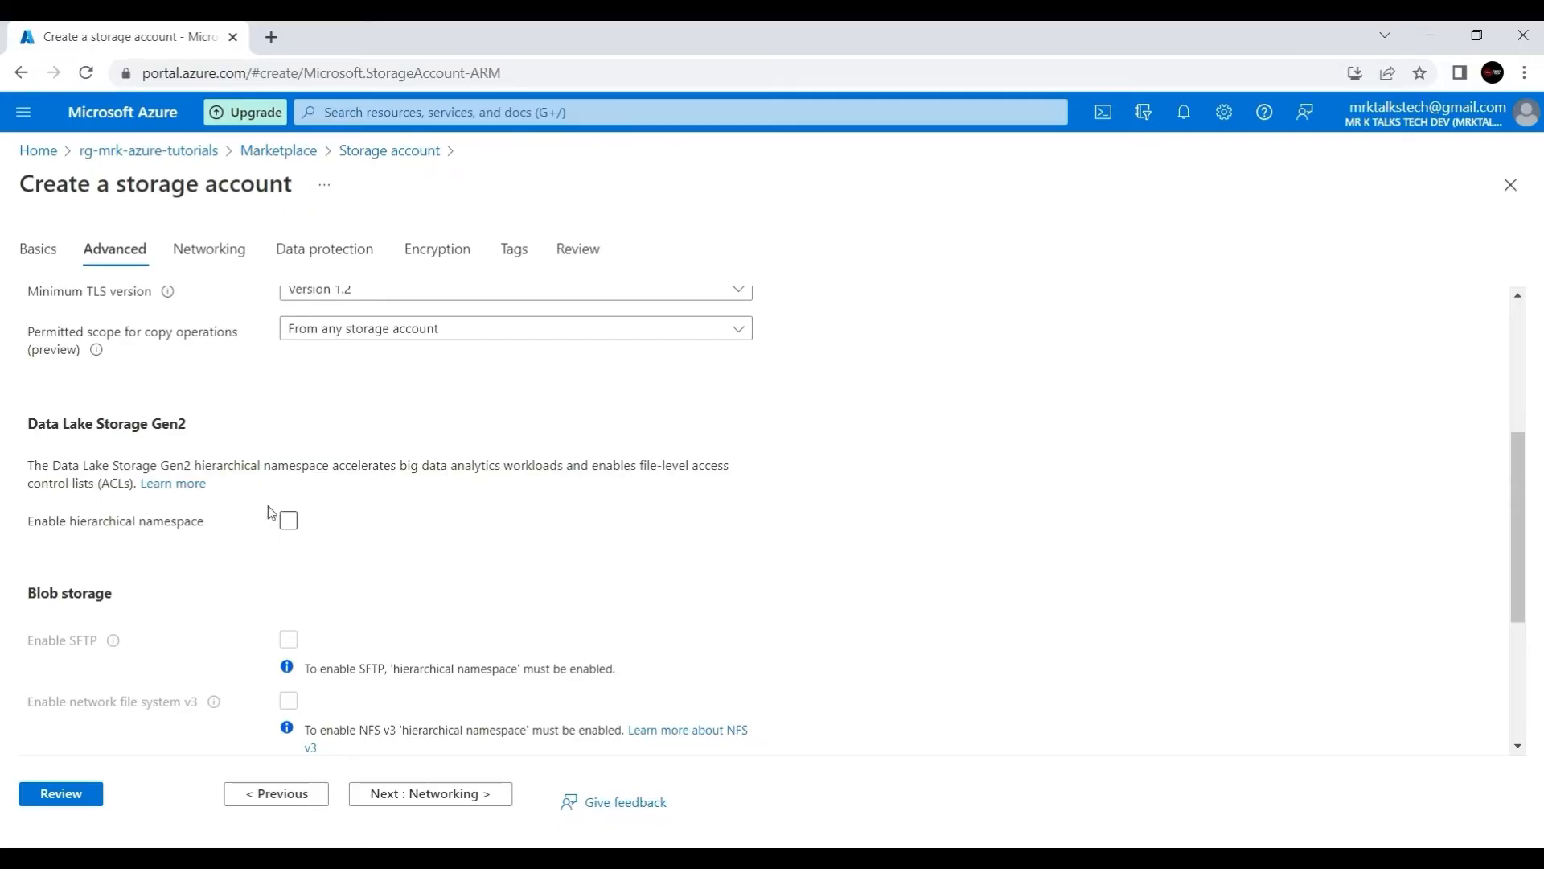
click(288, 520)
click(287, 521)
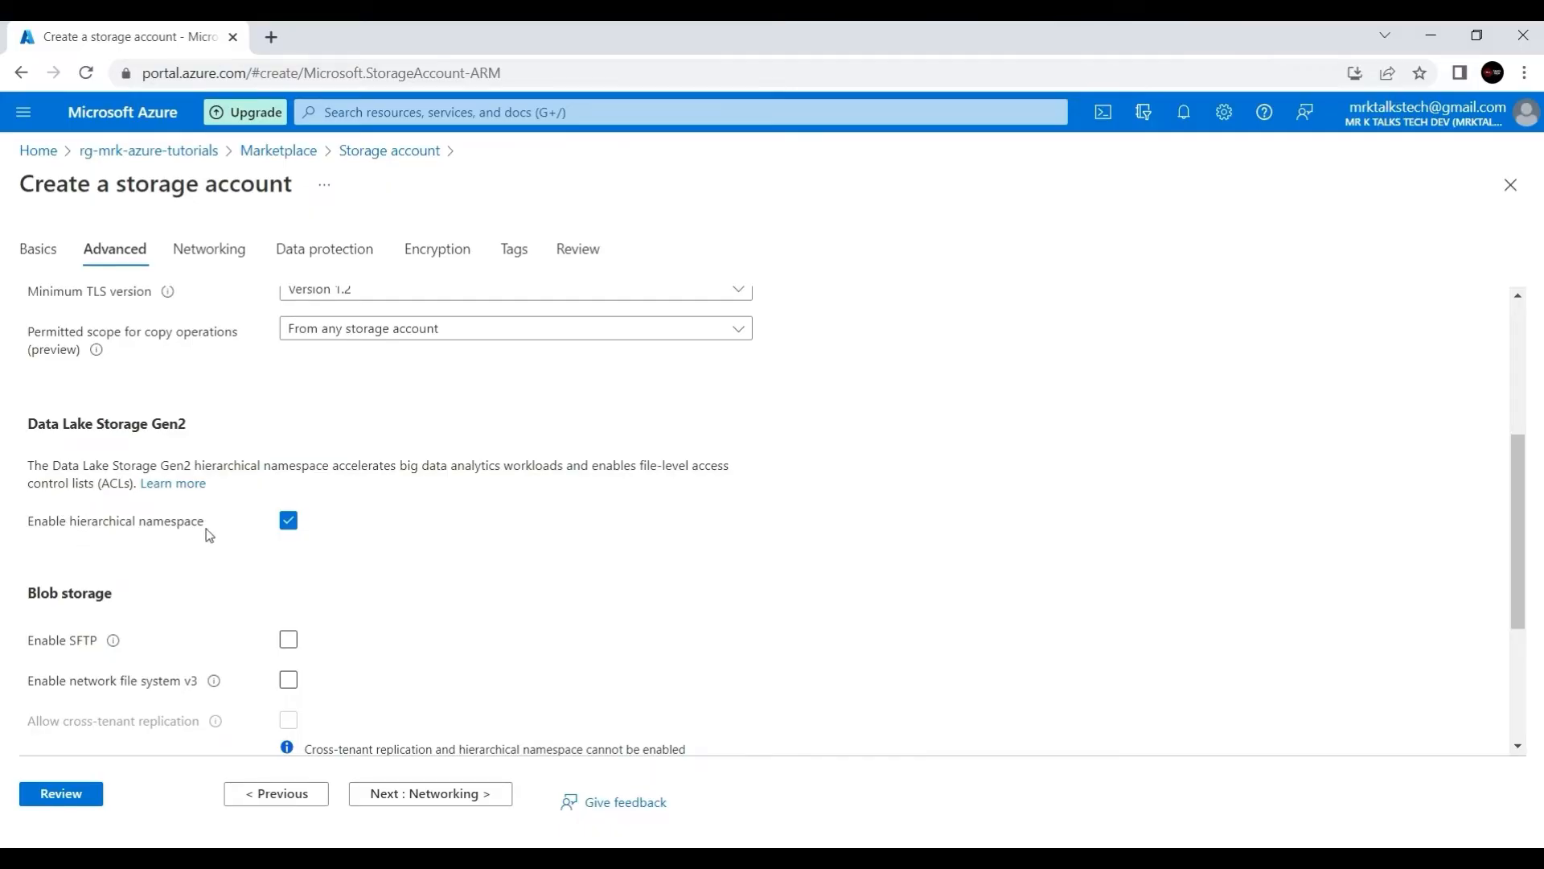
scroll(459, 473, down, 3)
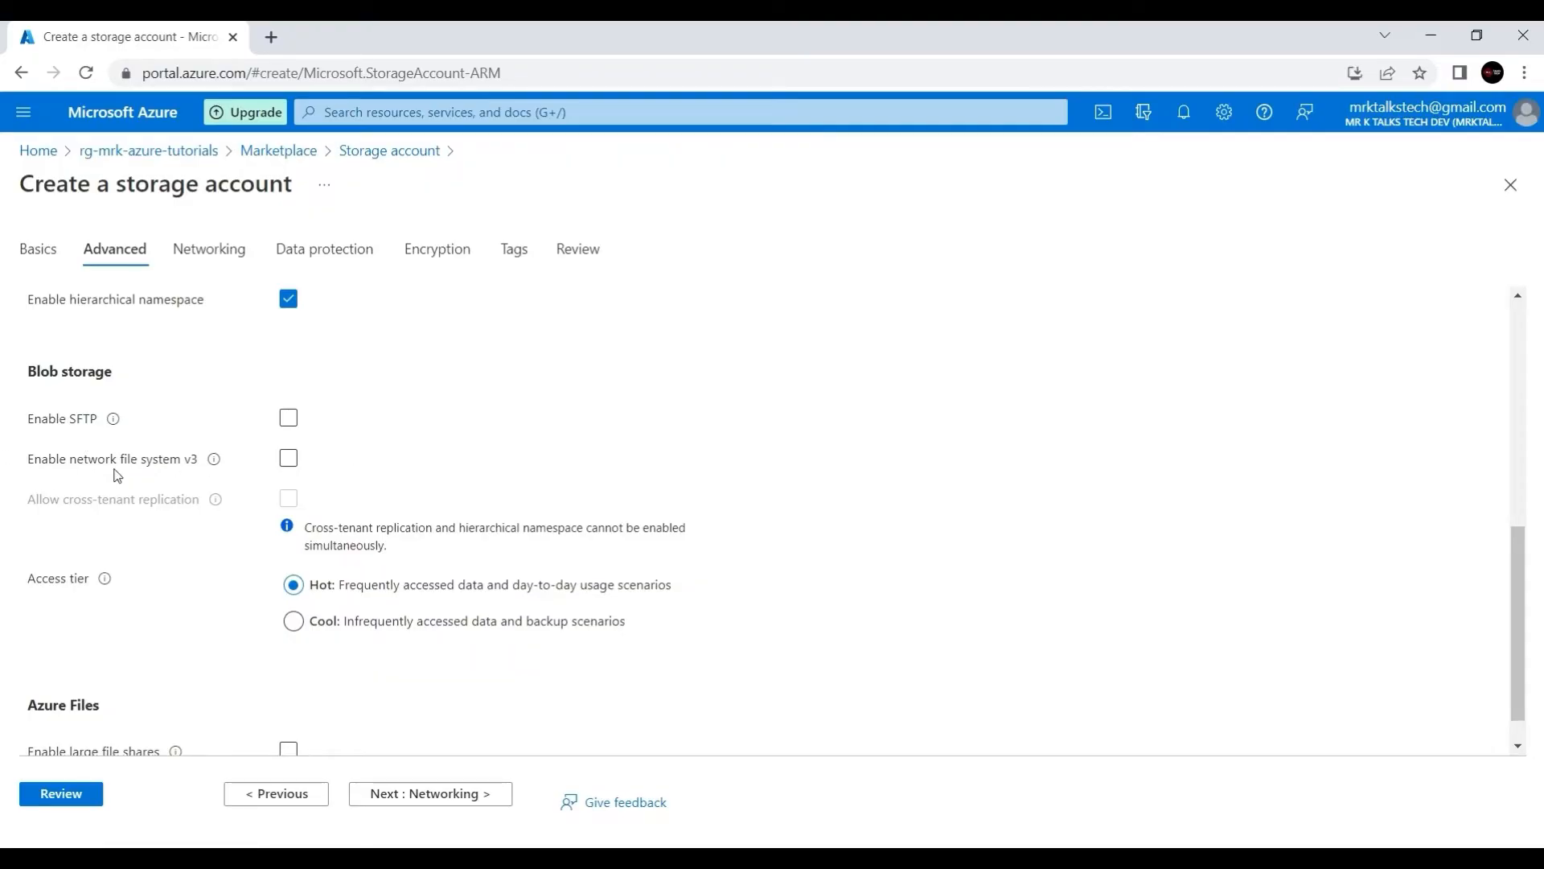
click(289, 458)
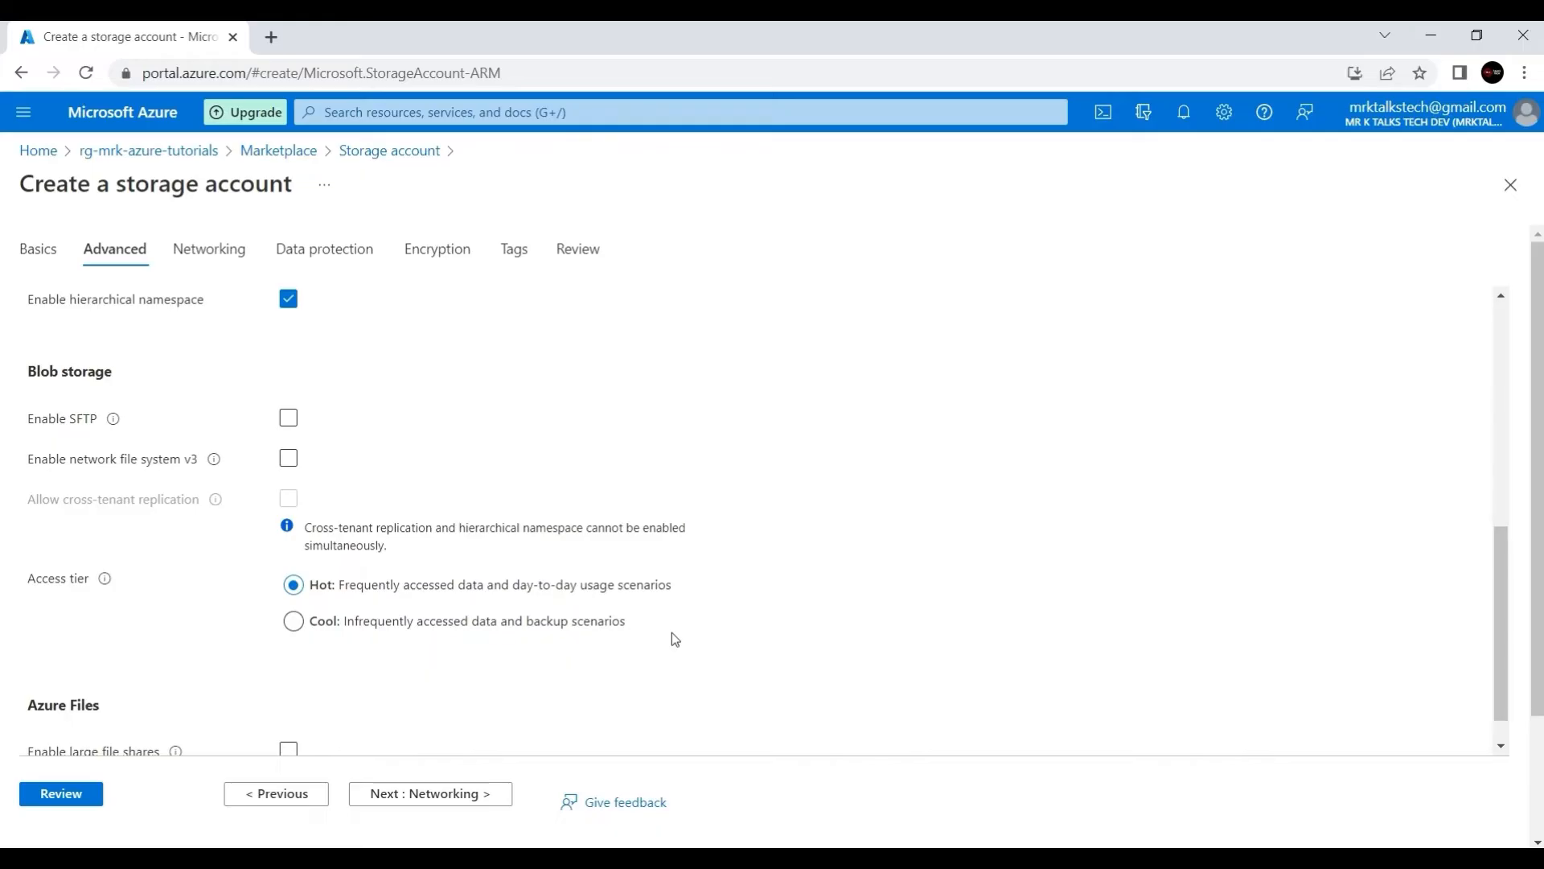
Keep the access tier at Hot and large file shares disabled, and proceed to the networking settings
click(306, 628)
click(294, 584)
scroll(718, 576, down, 3)
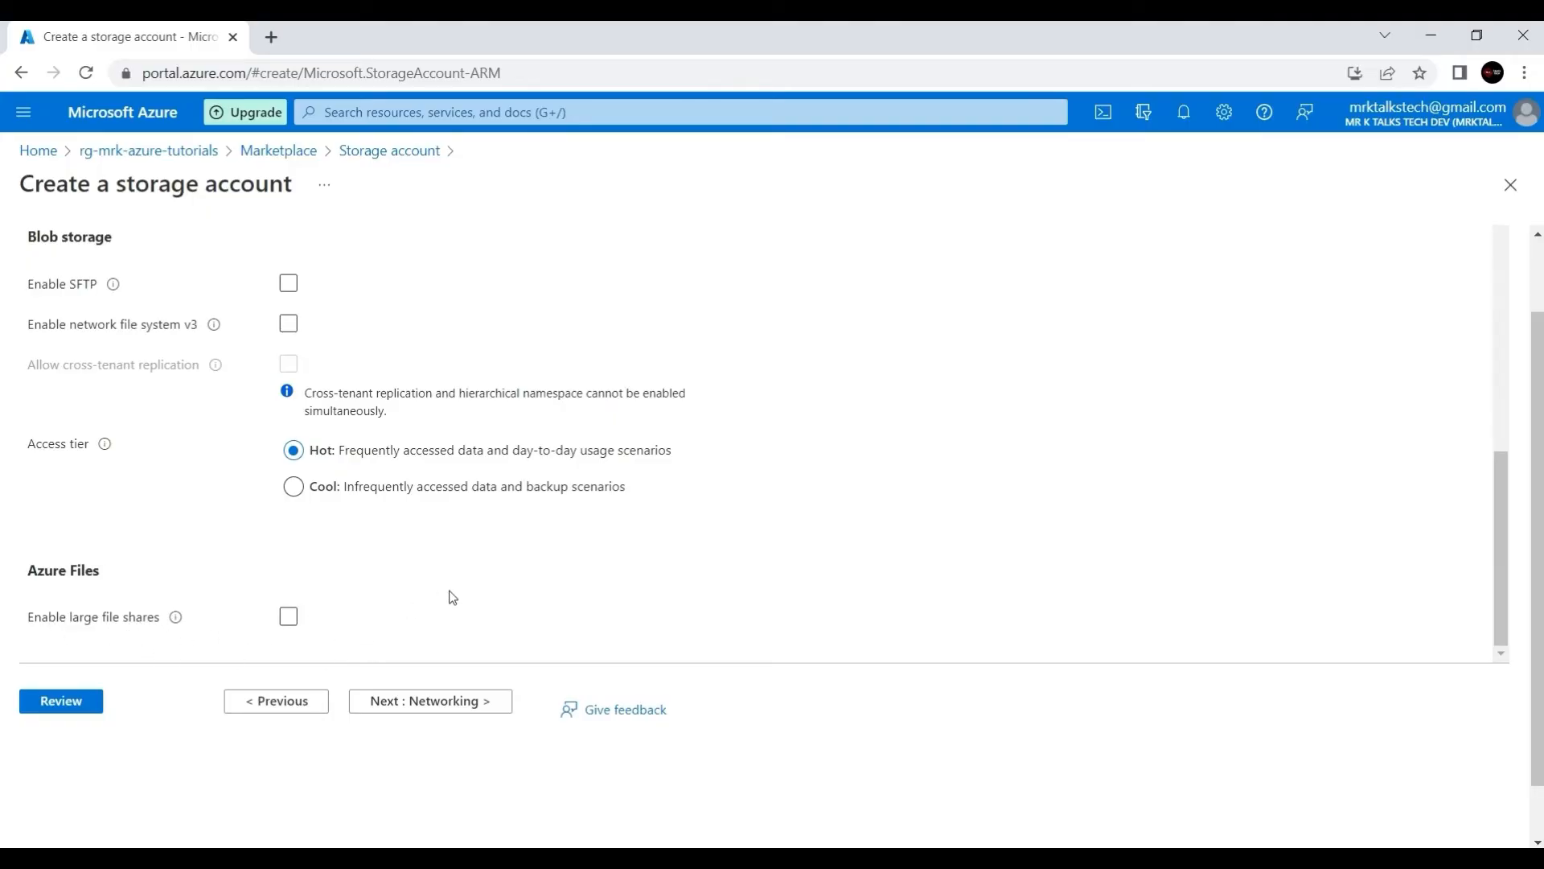
scroll(452, 597, up, 1)
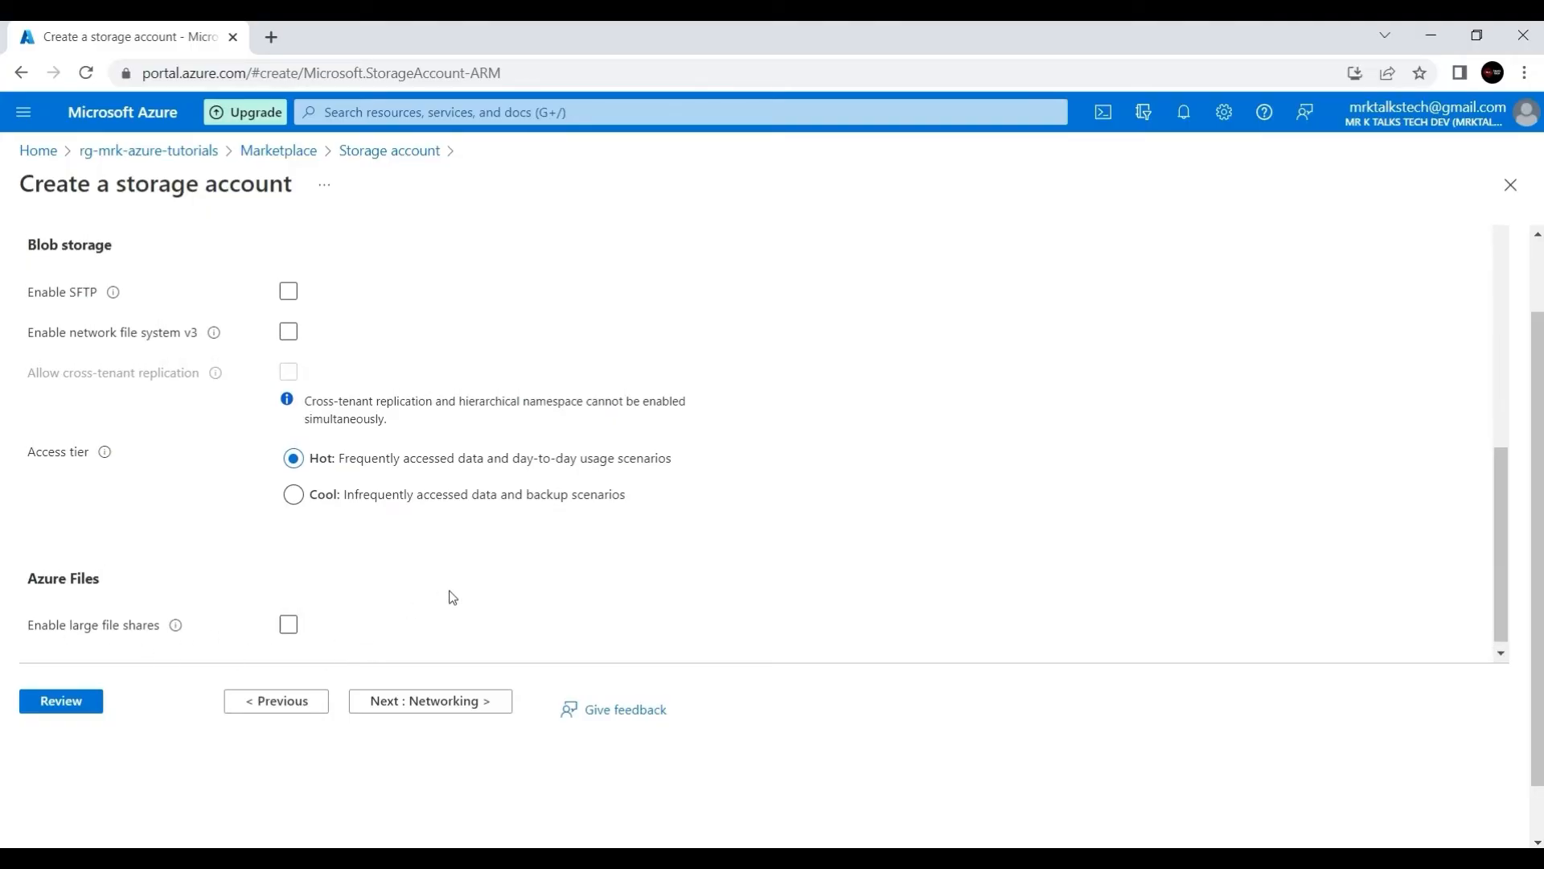
click(288, 624)
scroll(544, 586, down, 1)
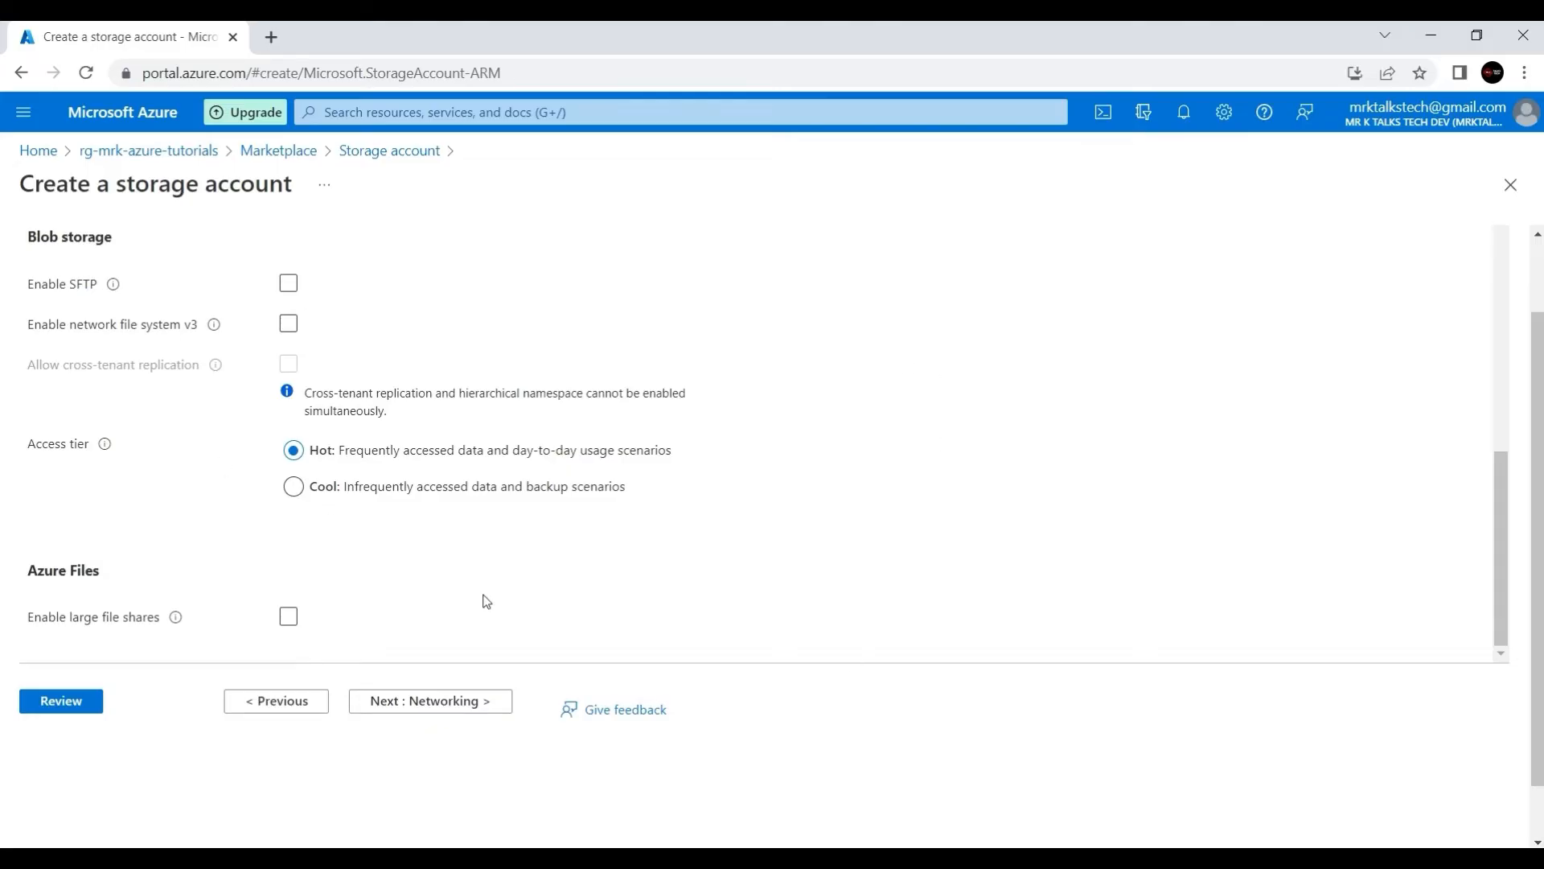
click(432, 710)
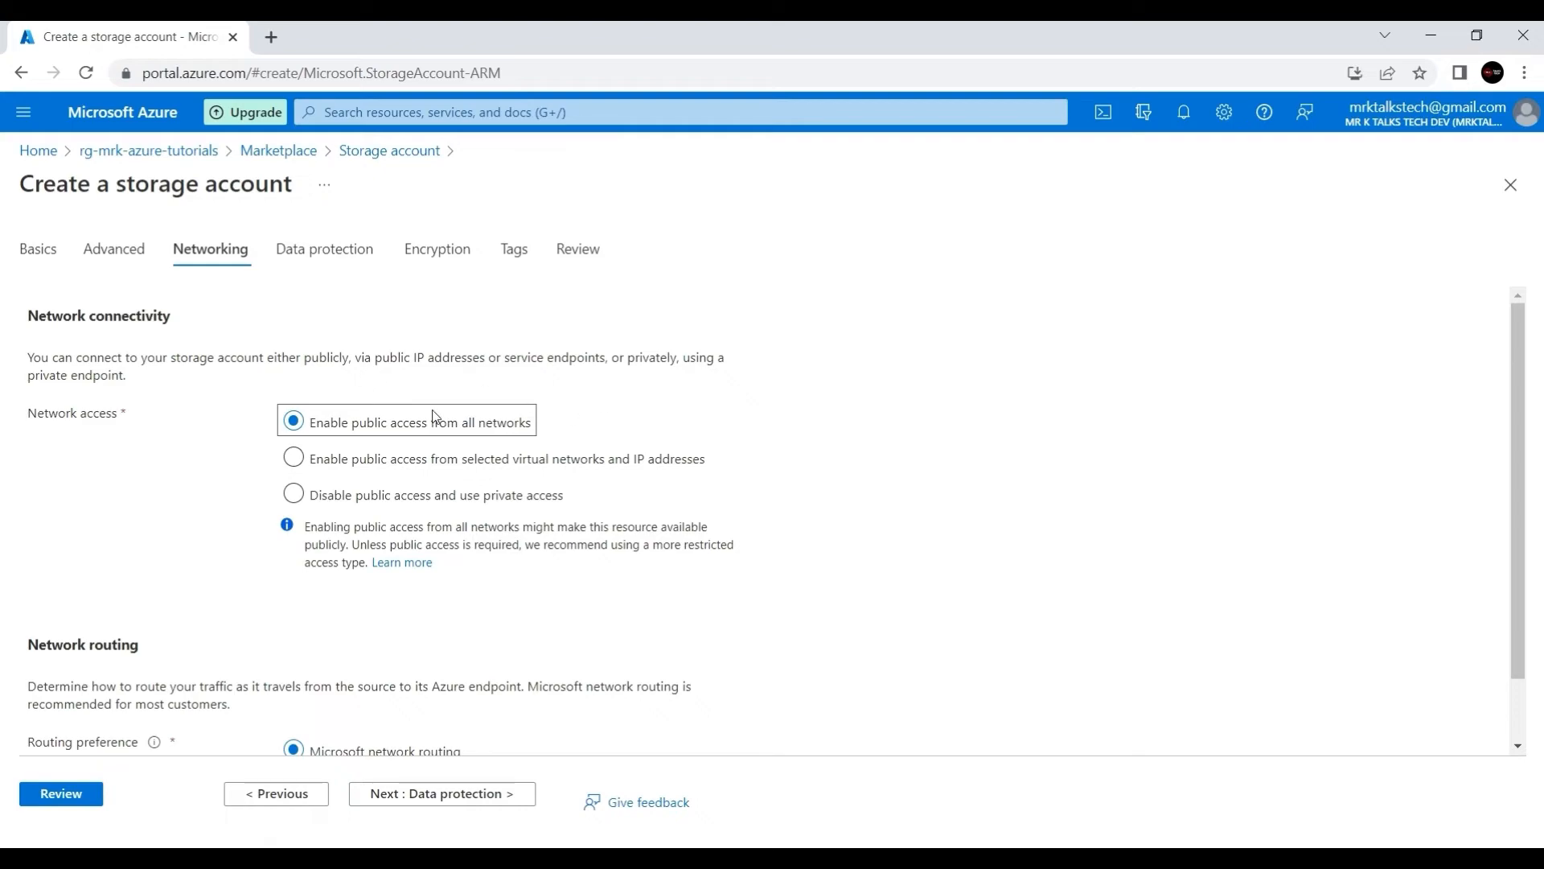
Keep public access enabled from all networks with Microsoft network routing, and proceed to the data protection settings
click(720, 416)
scroll(900, 738, down, 2)
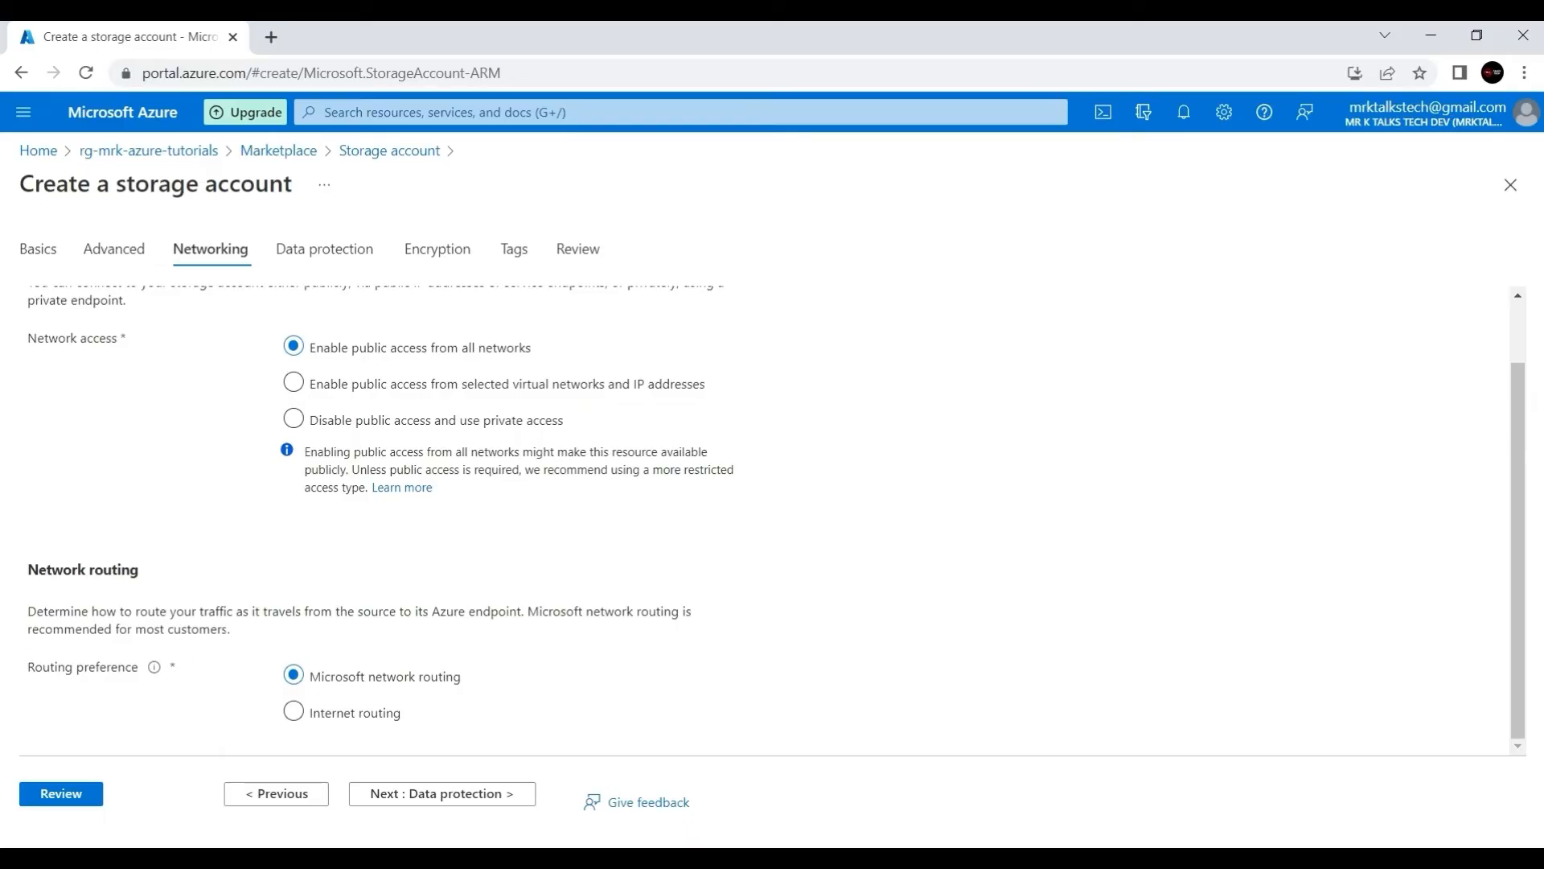
click(538, 660)
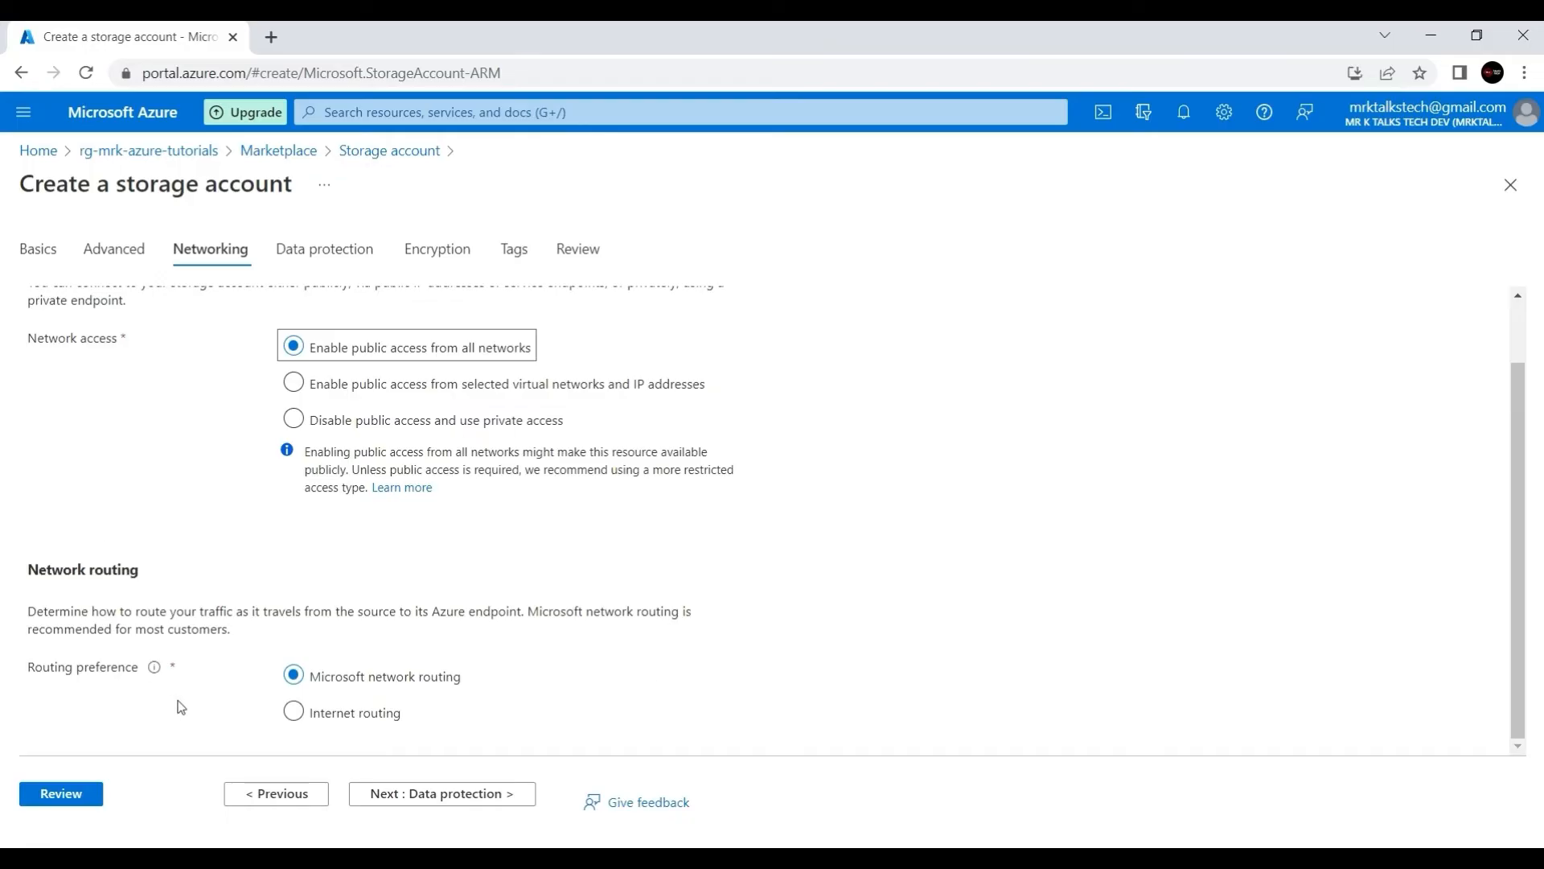
click(474, 804)
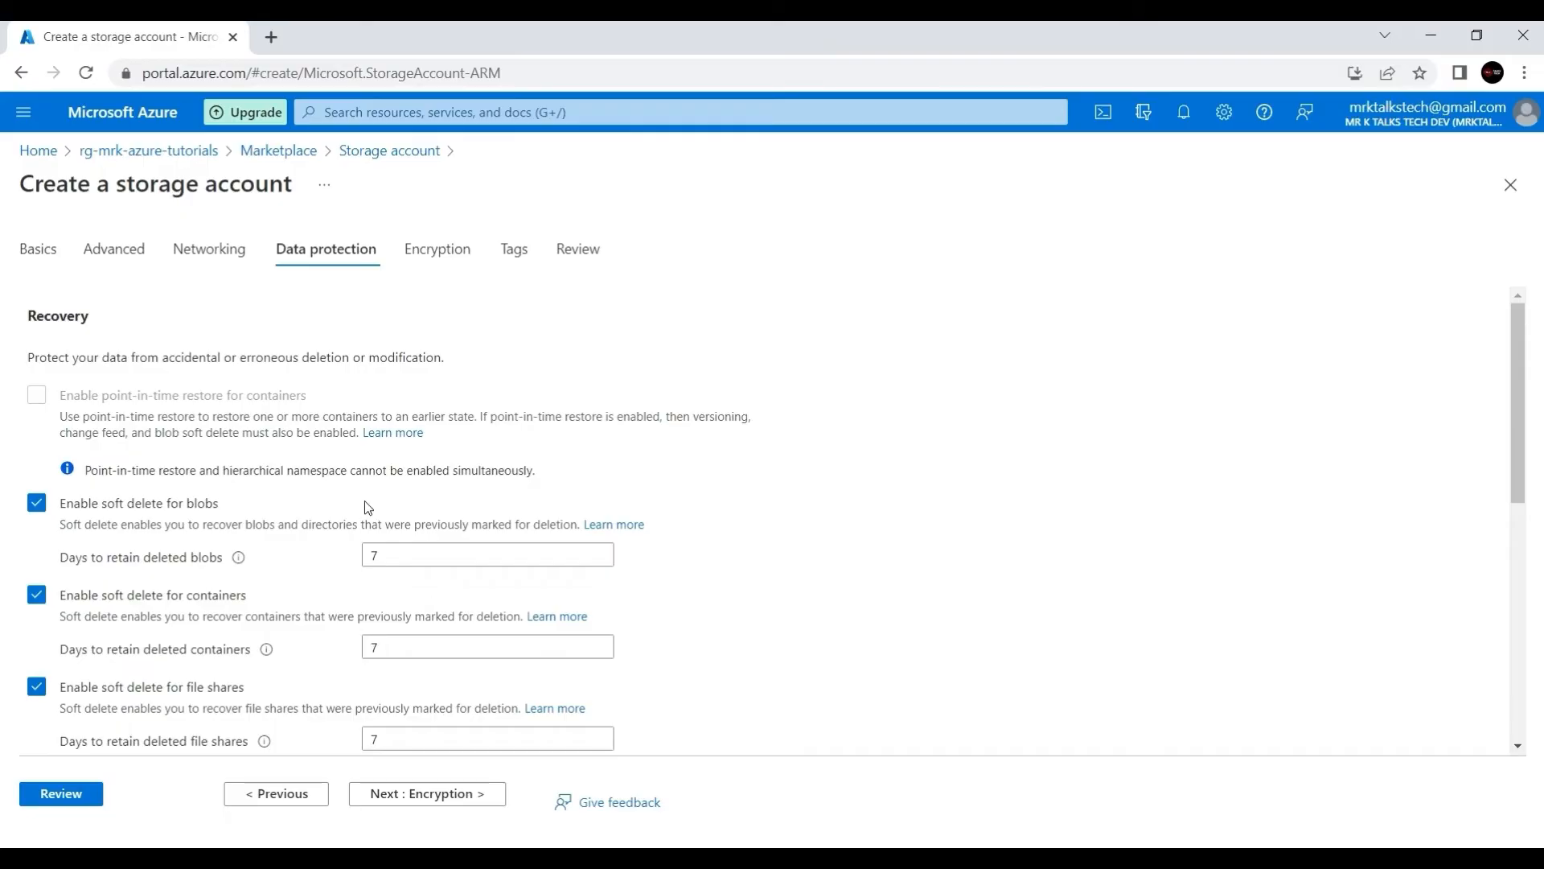
Keep the retention of deleted blobs at 7 days, check the tracking and access control options, and proceed to the encryption settings
scroll(364, 507, down, 1)
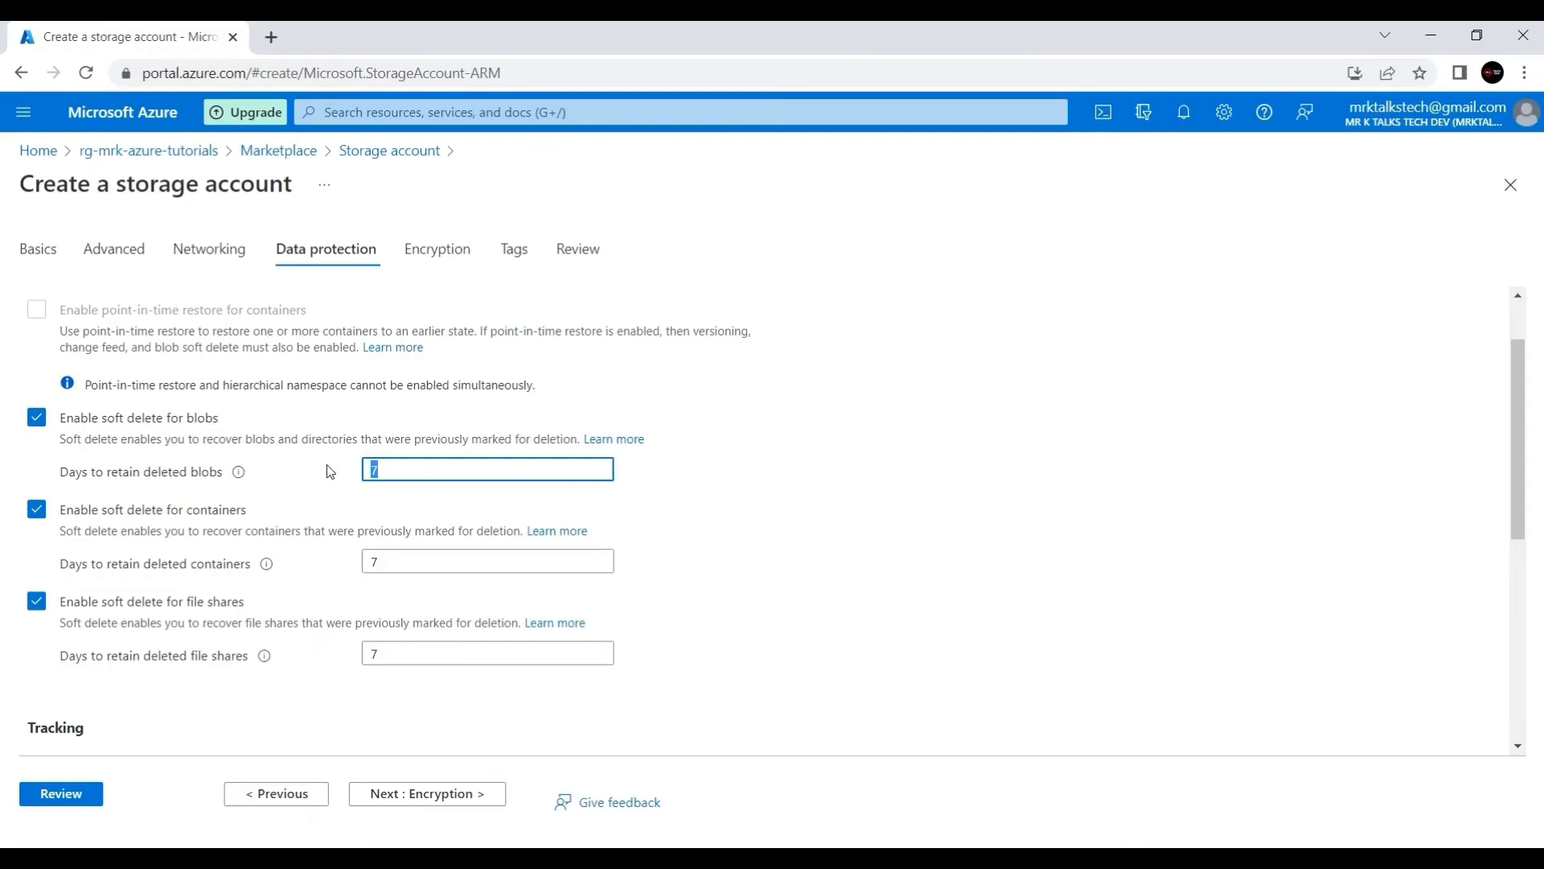
key(BackSpace)
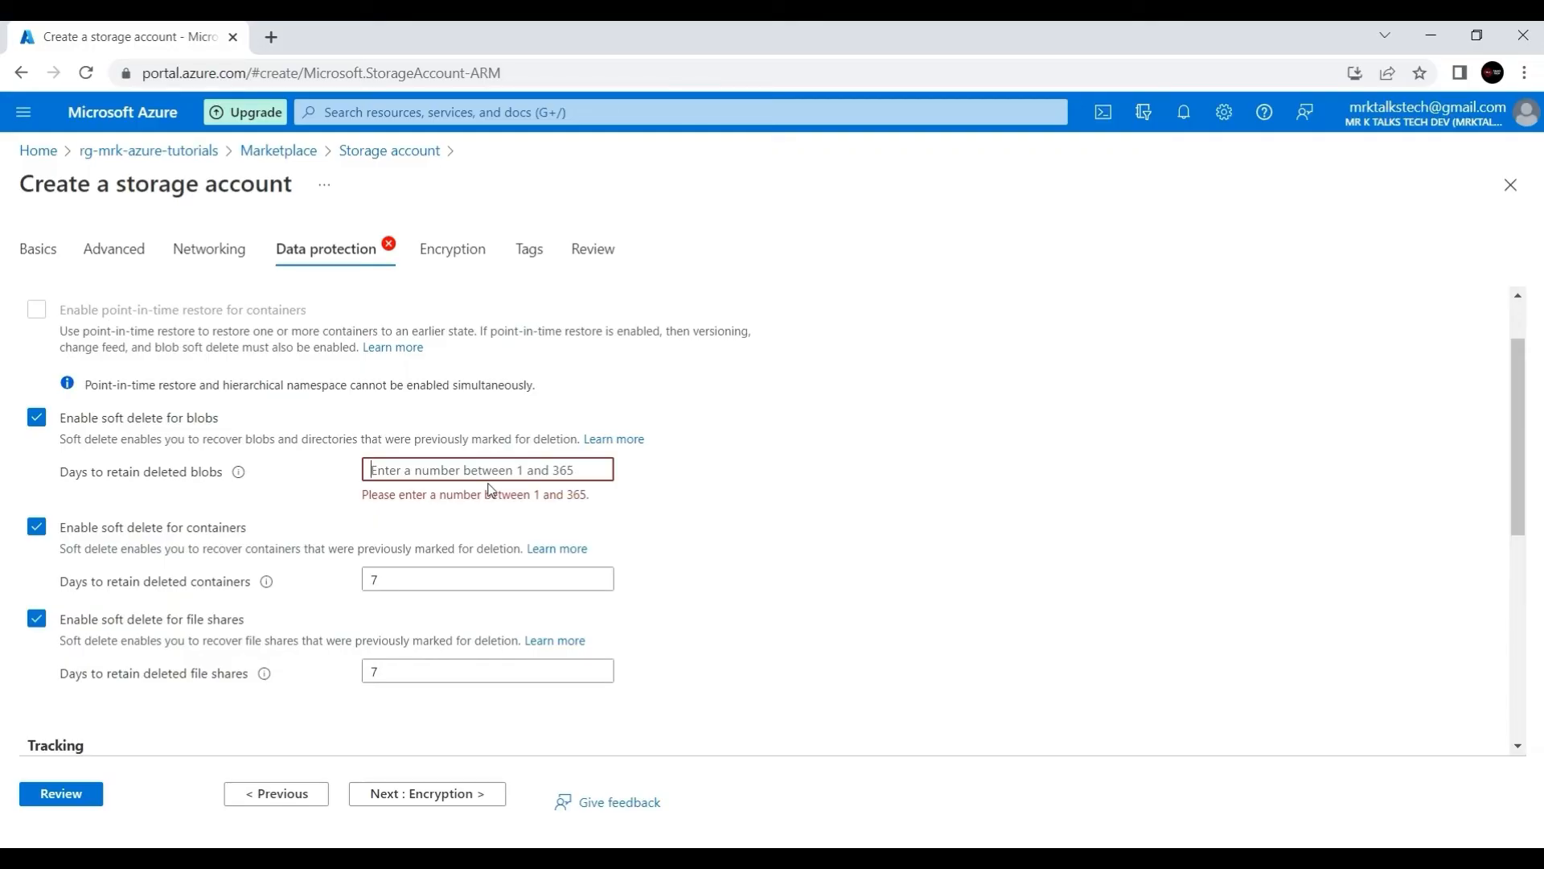
scroll(219, 605, down, 5)
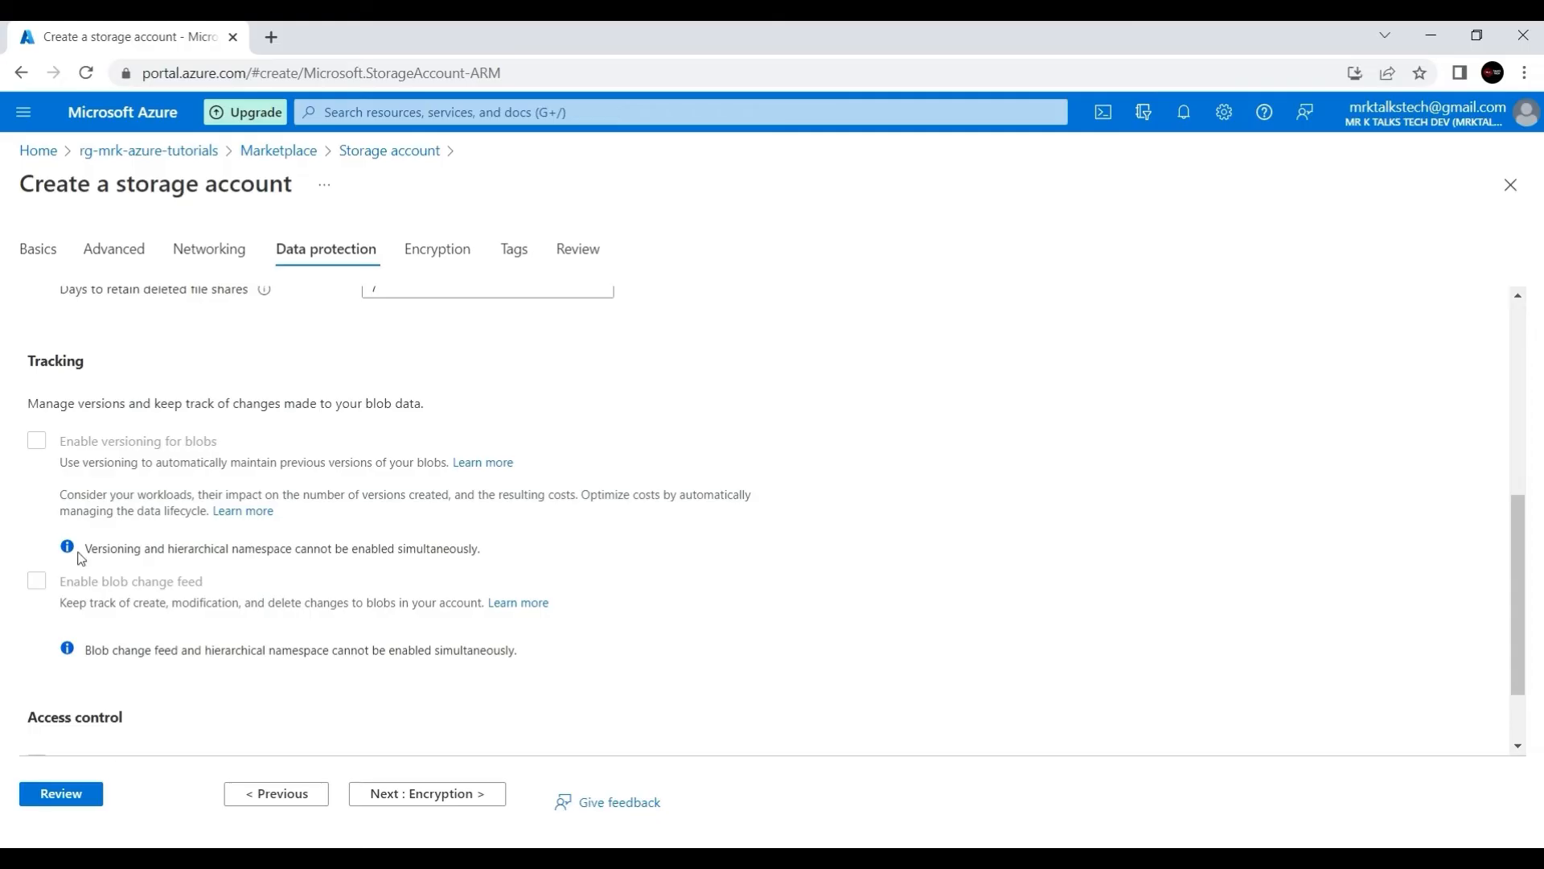
drag(83, 549, 511, 546)
click(651, 560)
scroll(563, 579, down, 1)
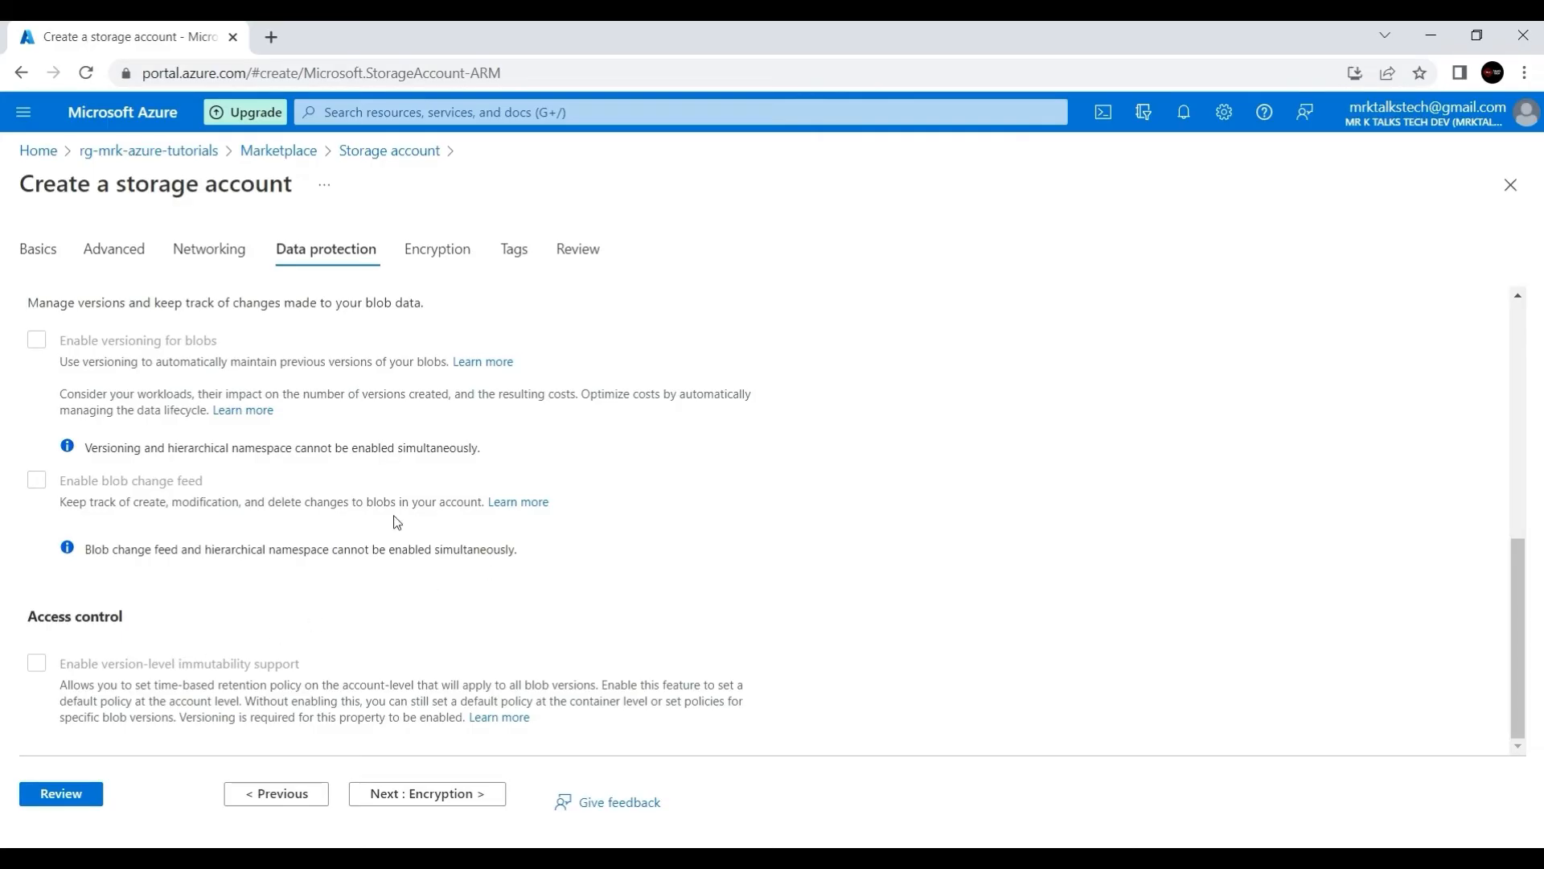
scroll(394, 519, up, 8)
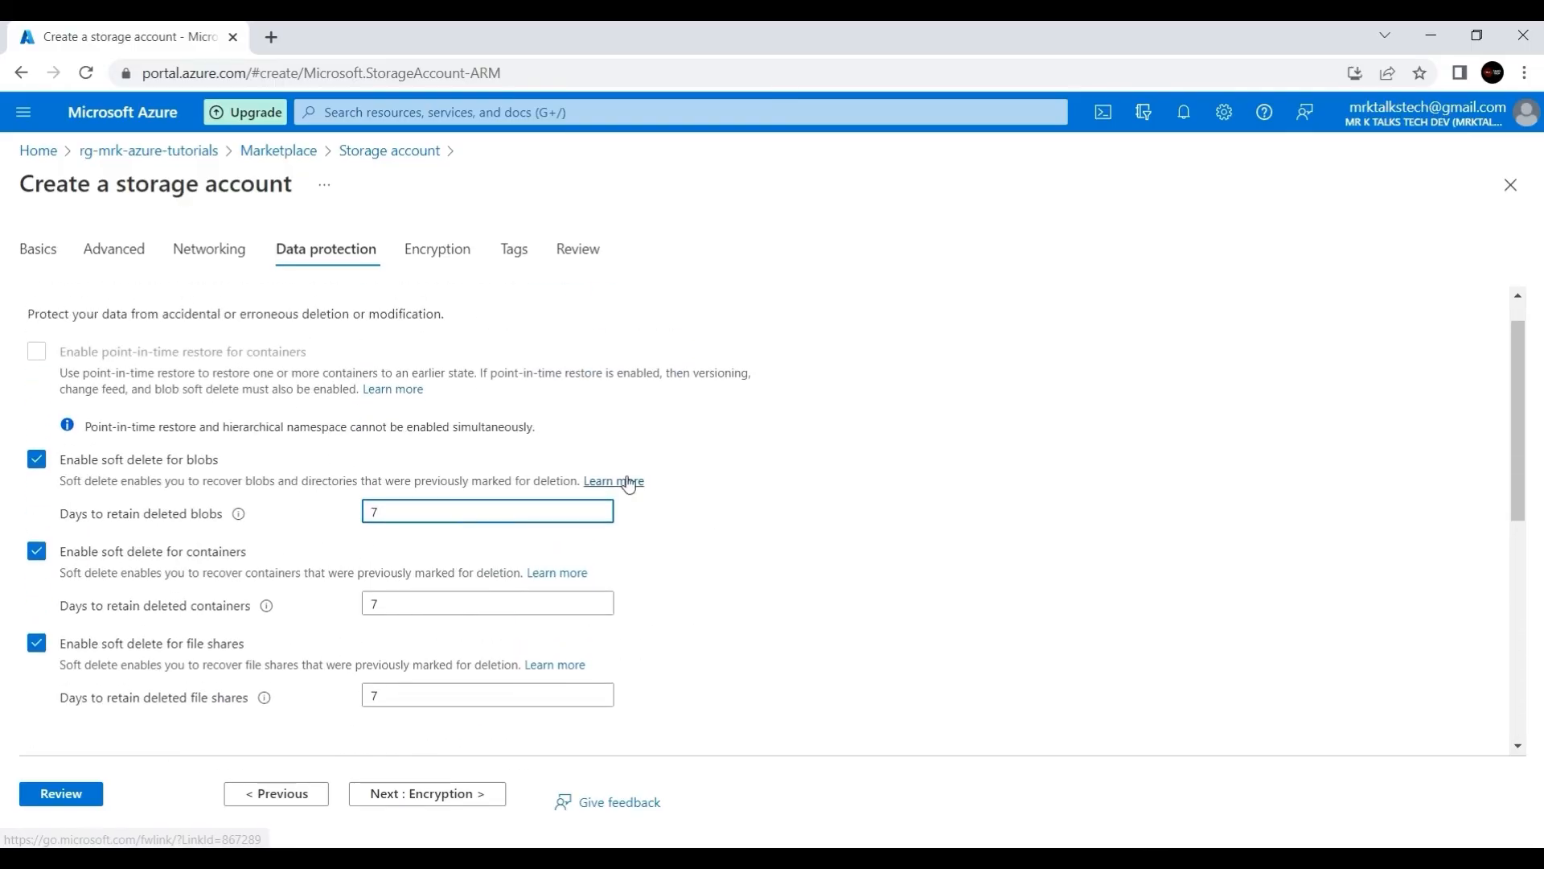
scroll(563, 563, down, 8)
click(444, 794)
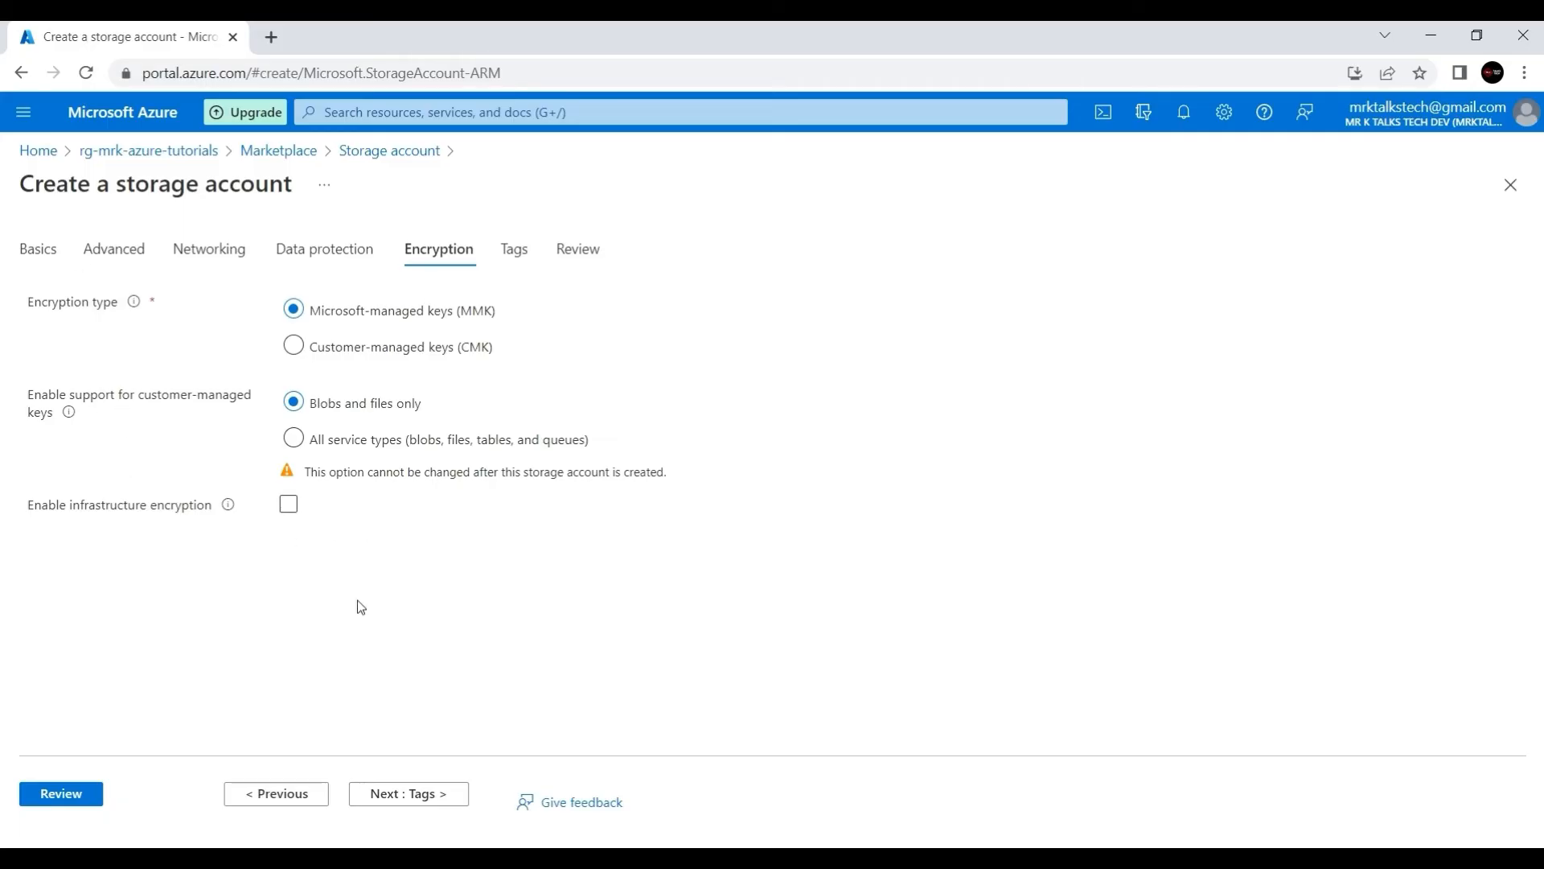
Accept the default encryption settings and add a createdBy tag with the creator's name as its value
click(411, 795)
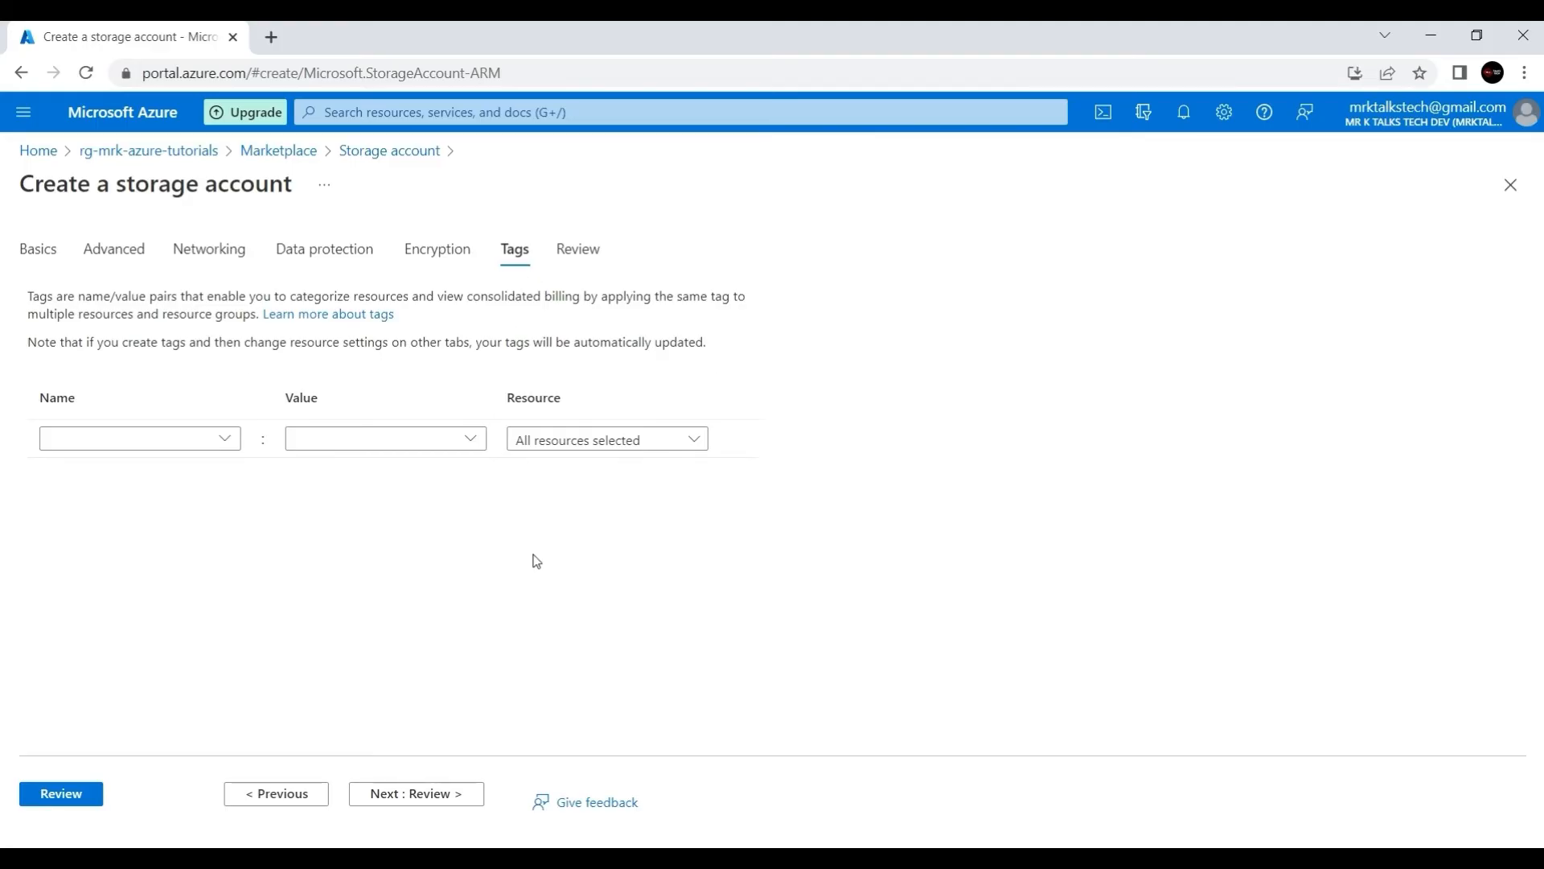
click(140, 439)
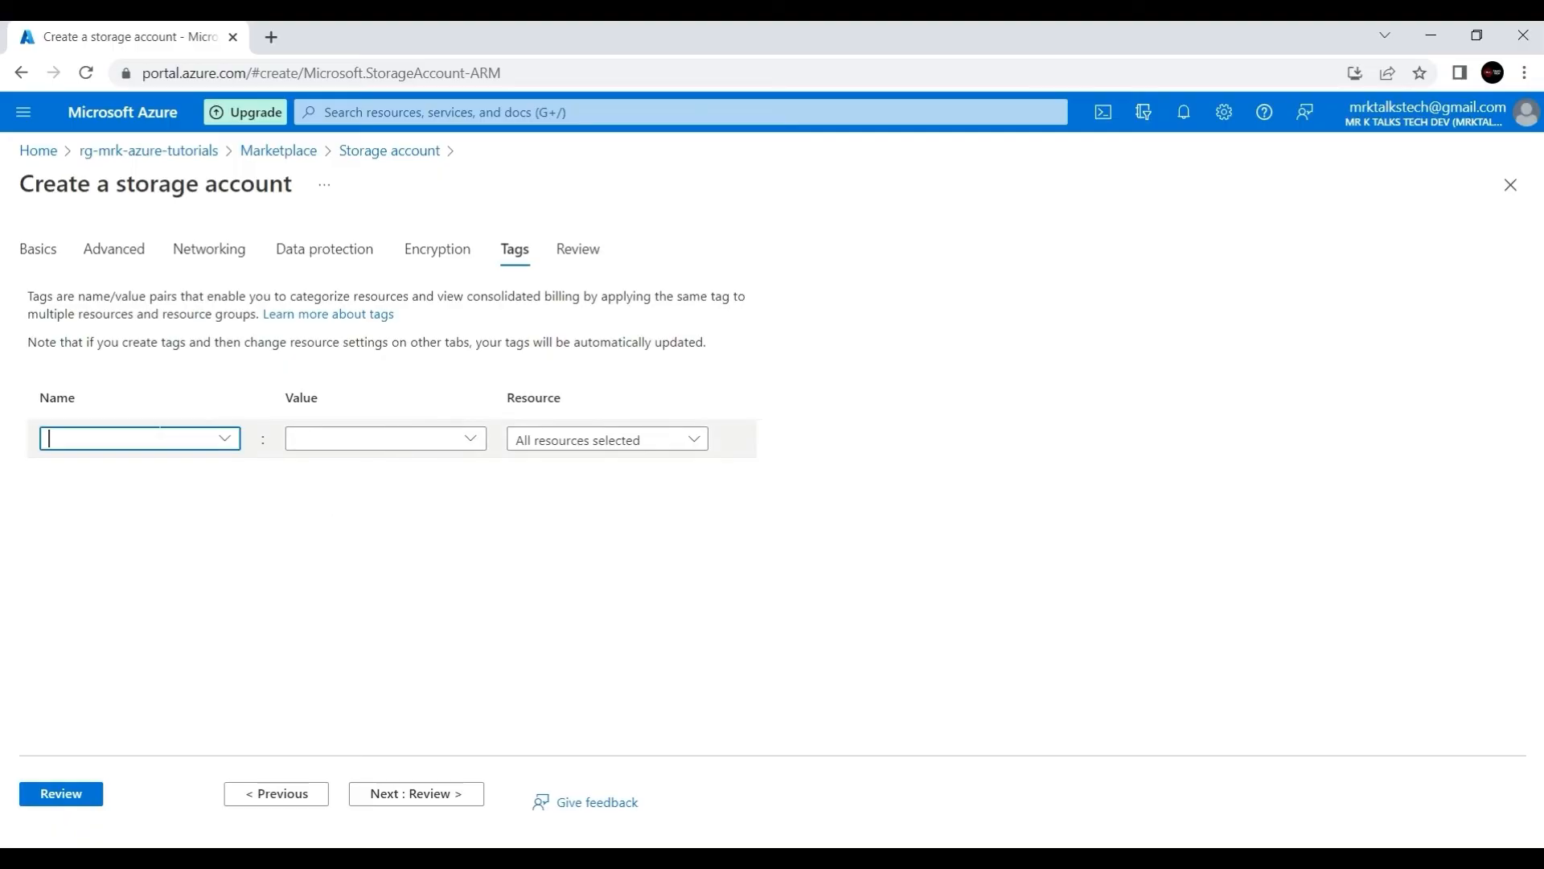
text(cre)
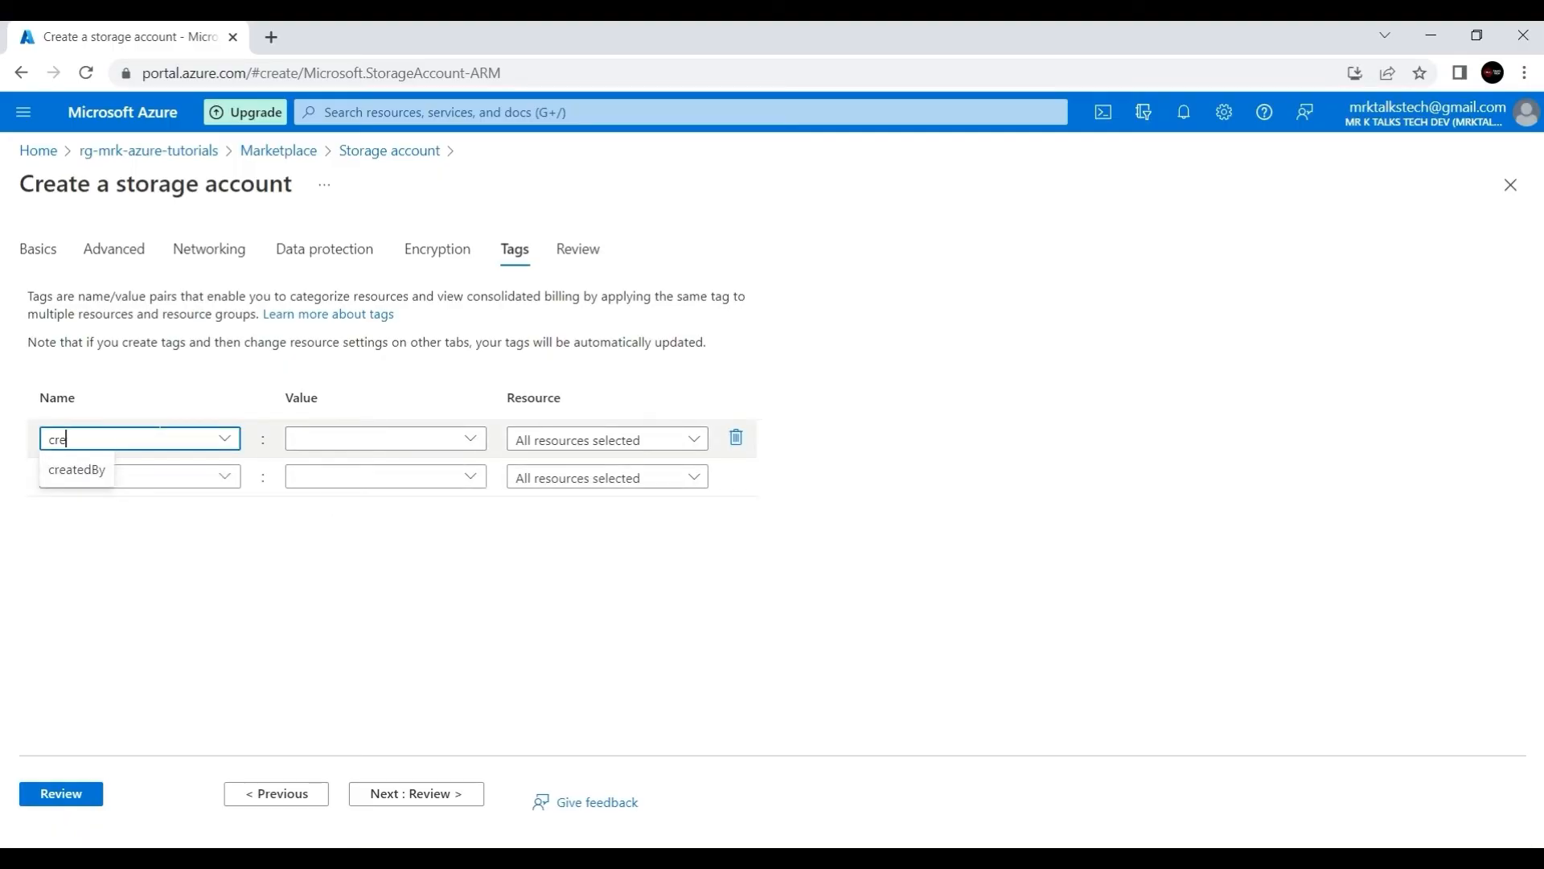
click(78, 471)
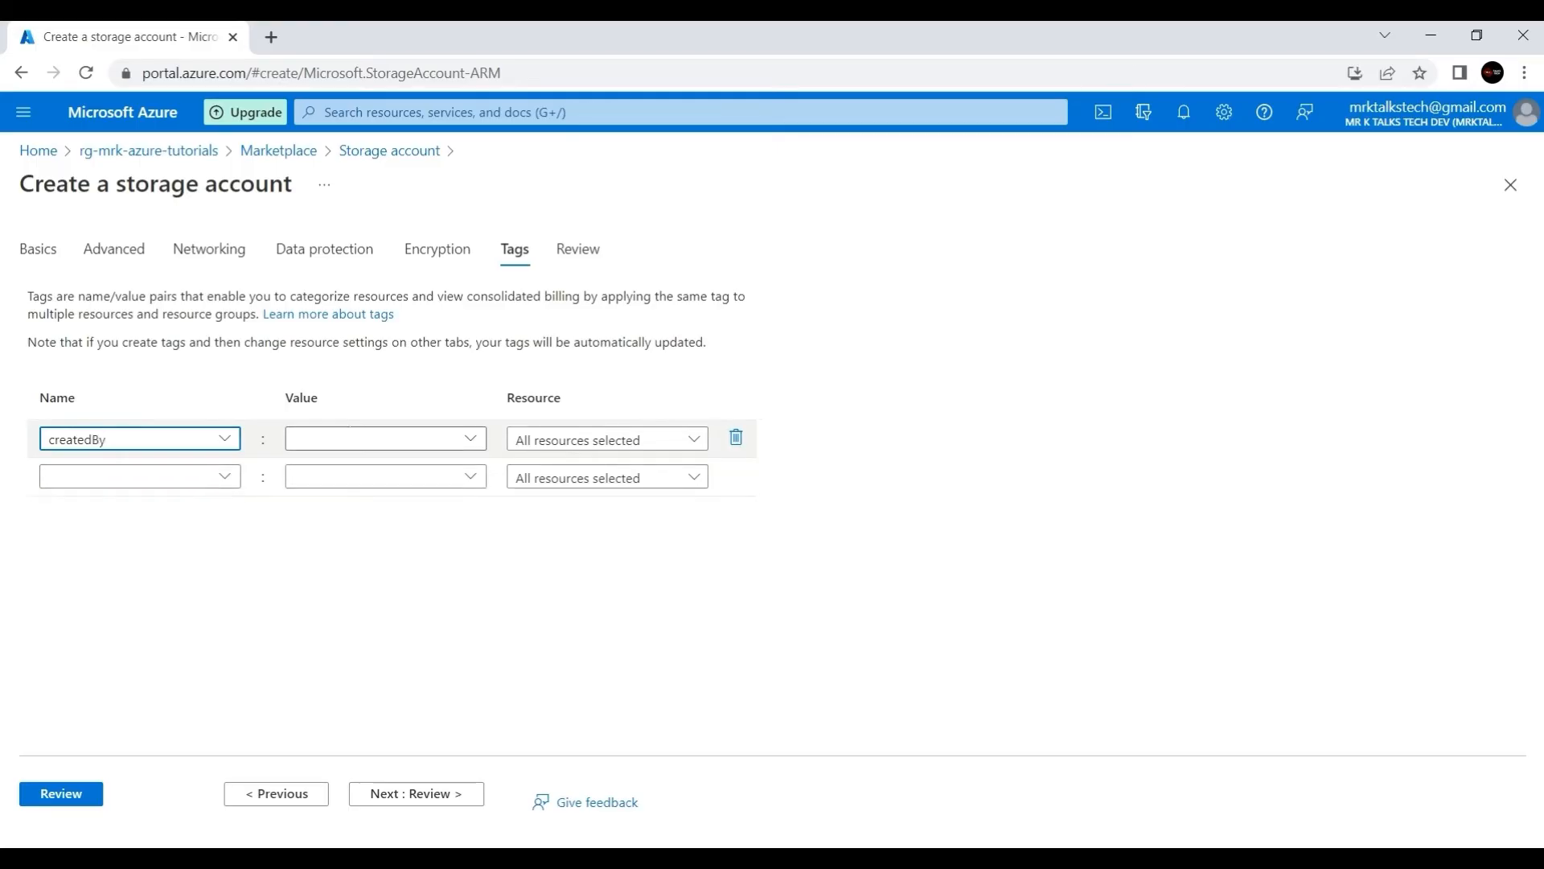
click(351, 439)
text(m)
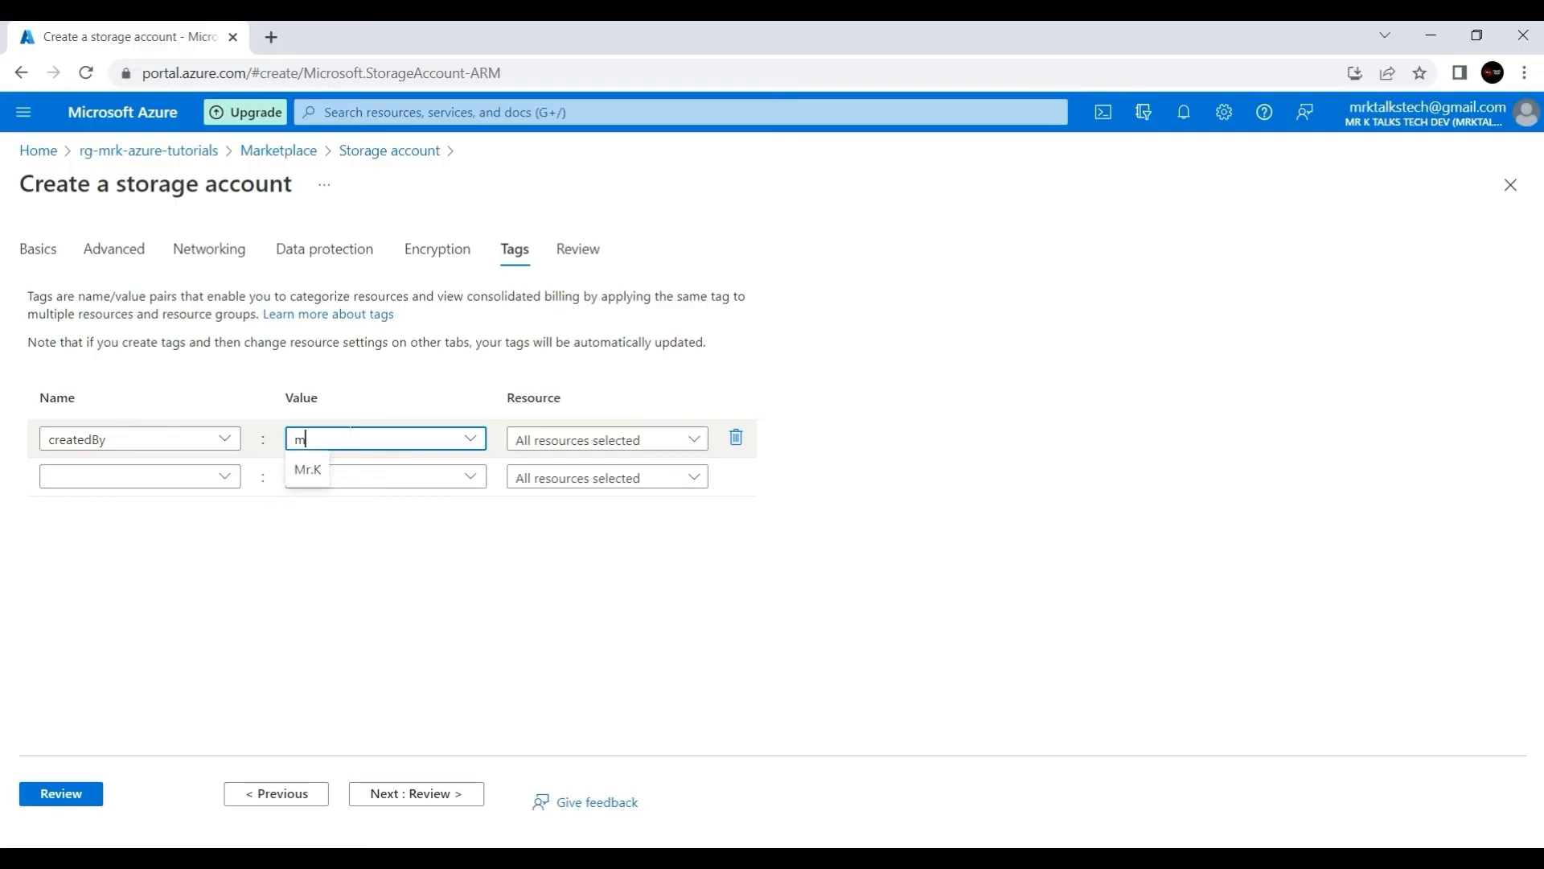
click(309, 481)
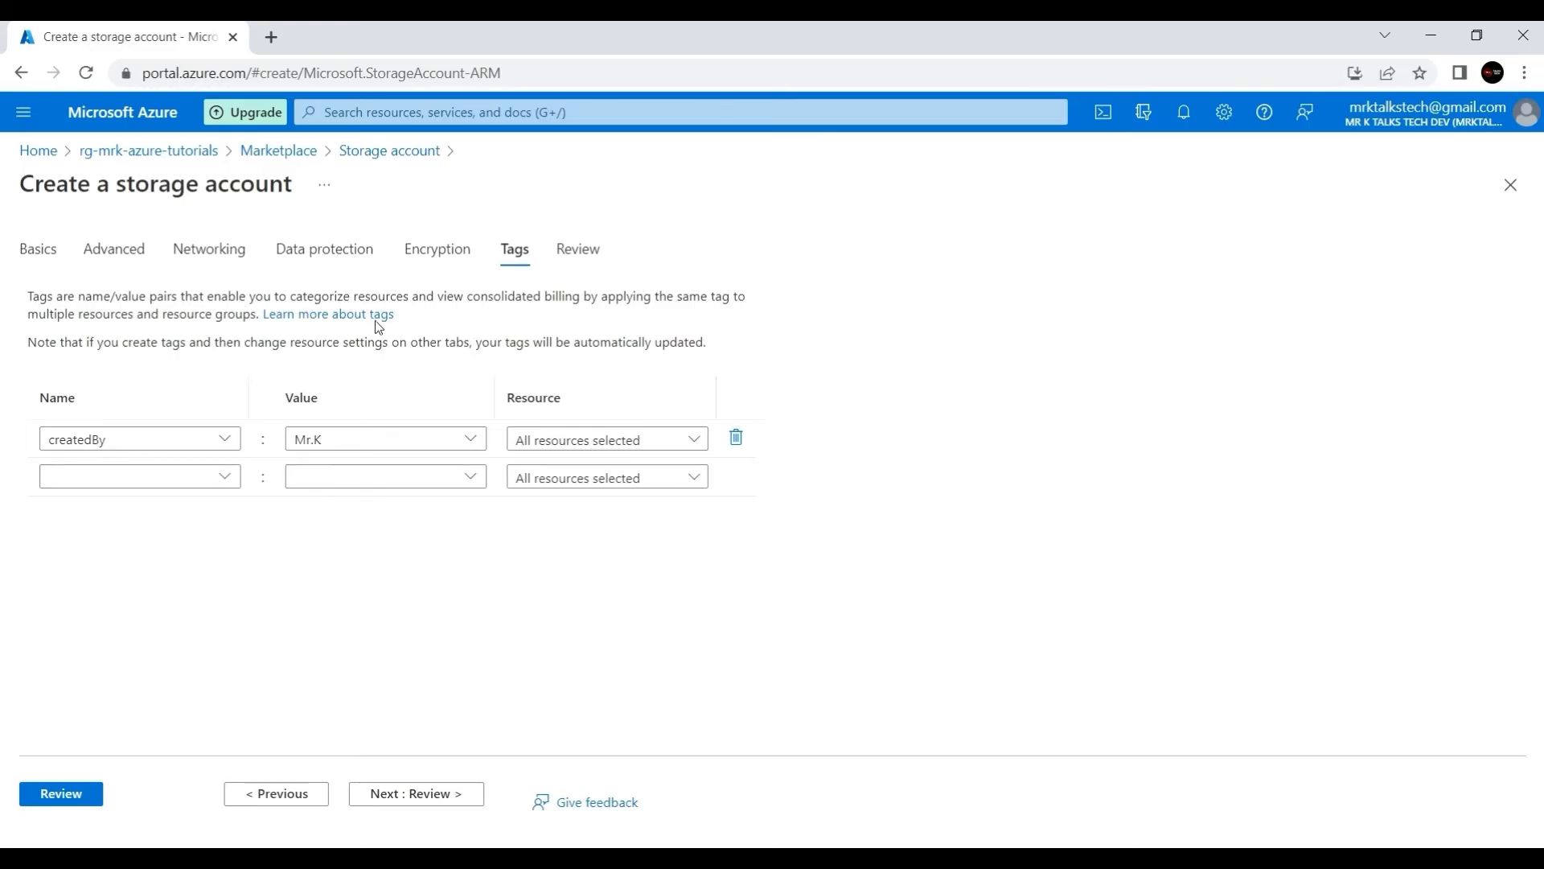
Review the summarized configuration and create the storage account
click(437, 794)
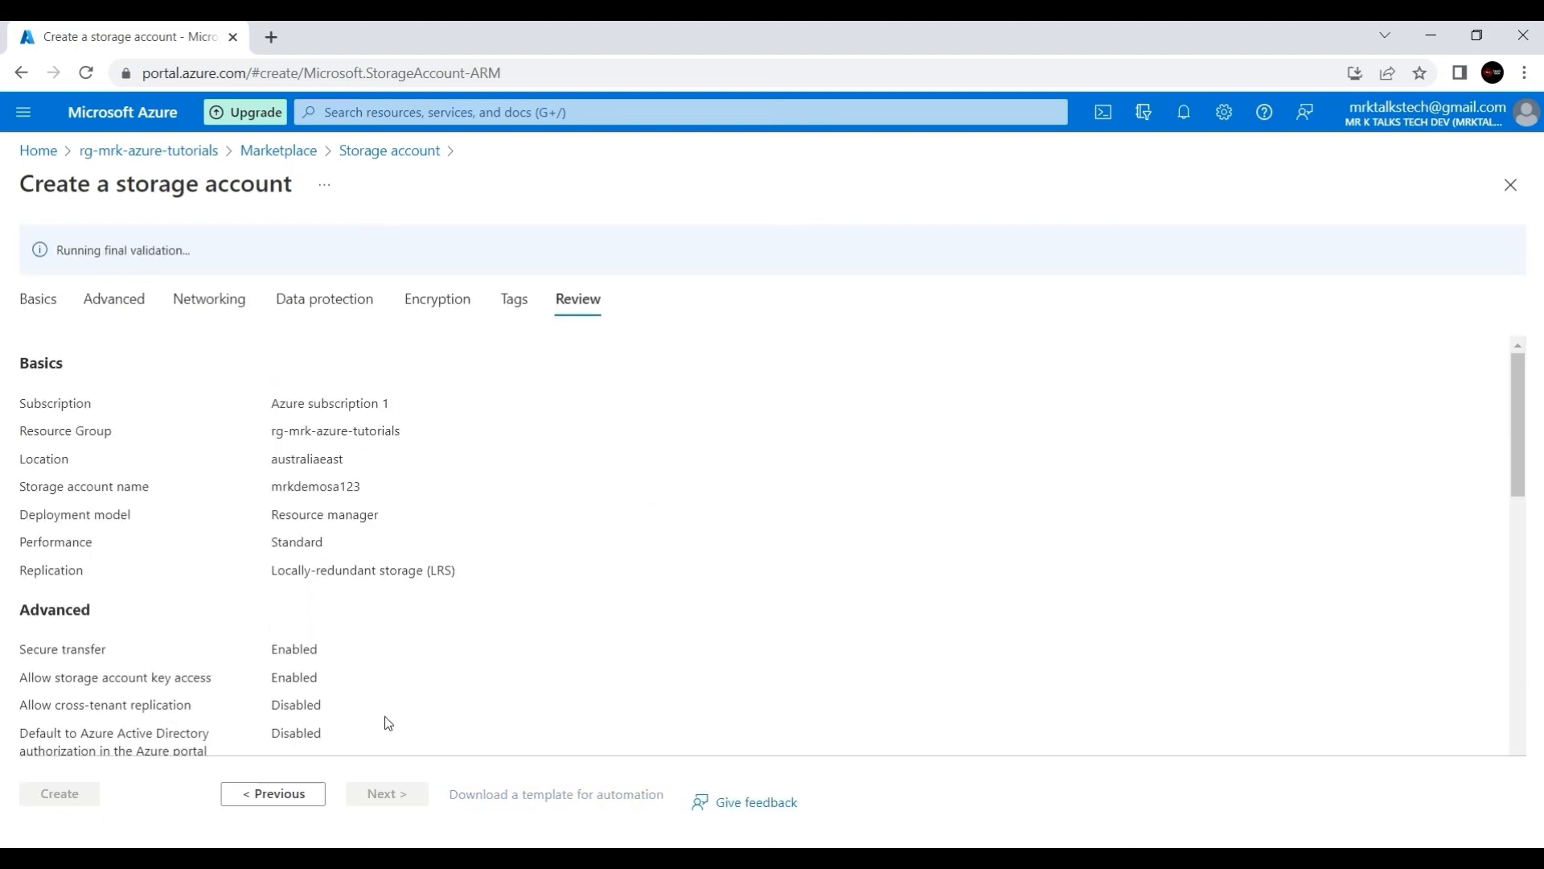
scroll(330, 640, down, 1)
scroll(330, 640, up, 1)
scroll(330, 640, down, 2)
scroll(330, 640, down, 12)
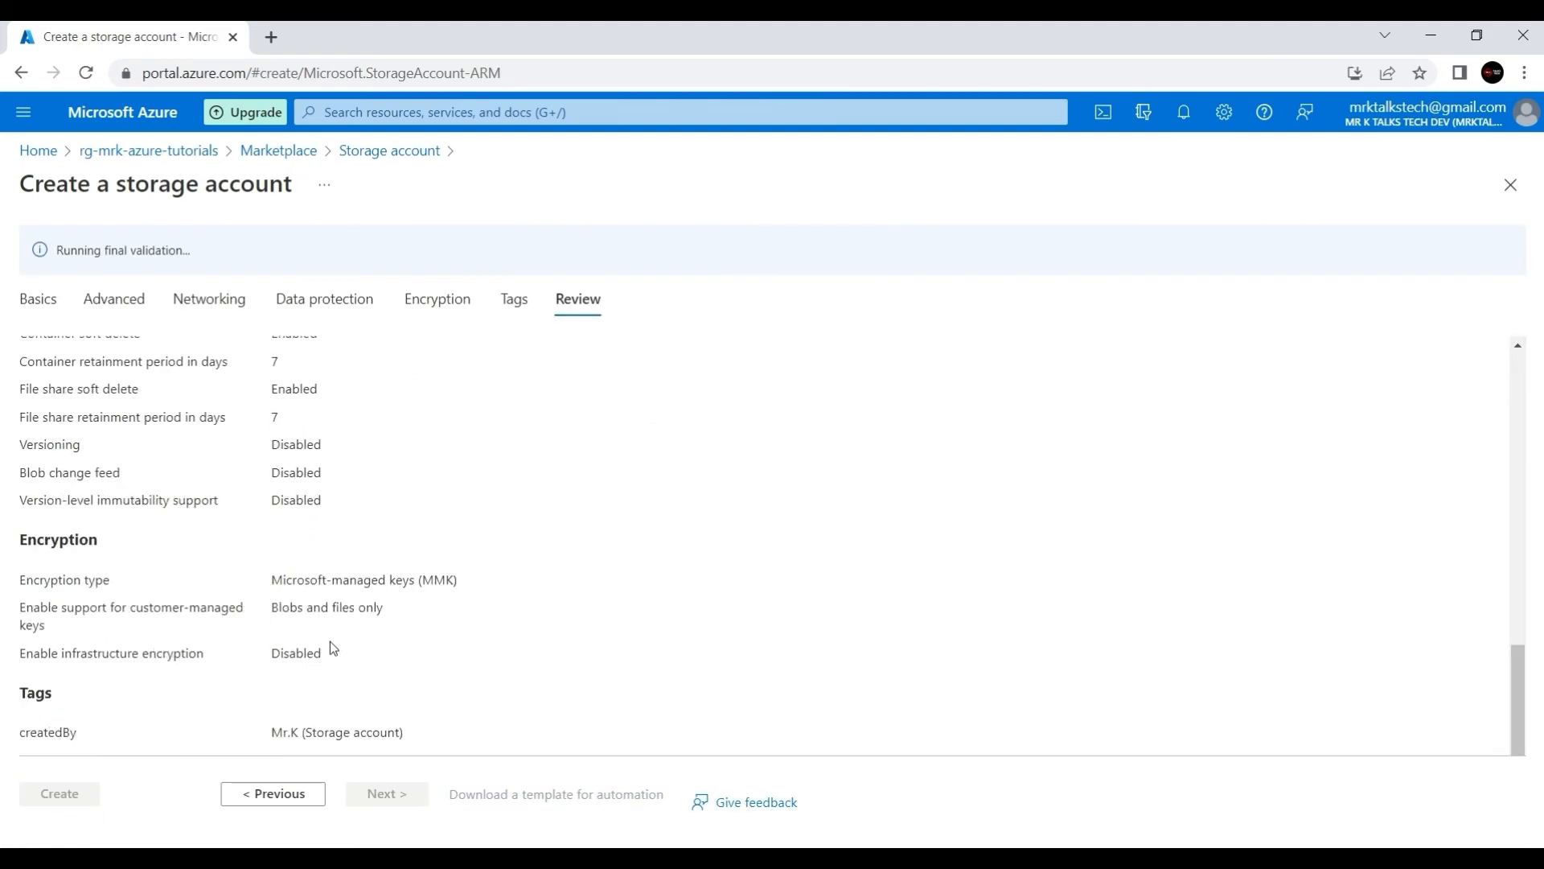
scroll(333, 648, up, 7)
scroll(407, 662, down, 2)
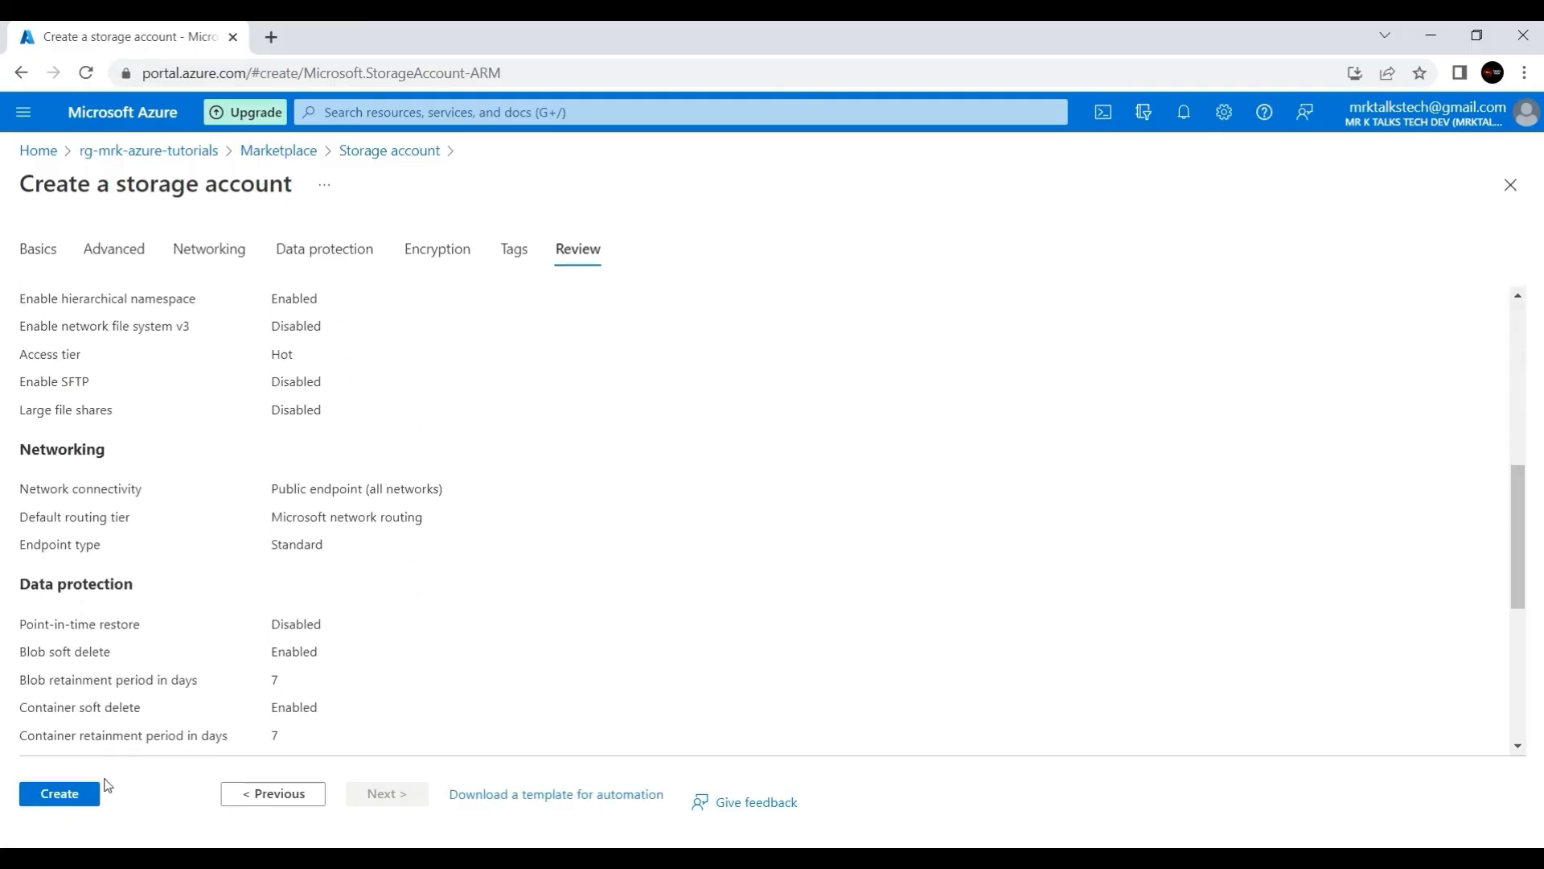
click(59, 794)
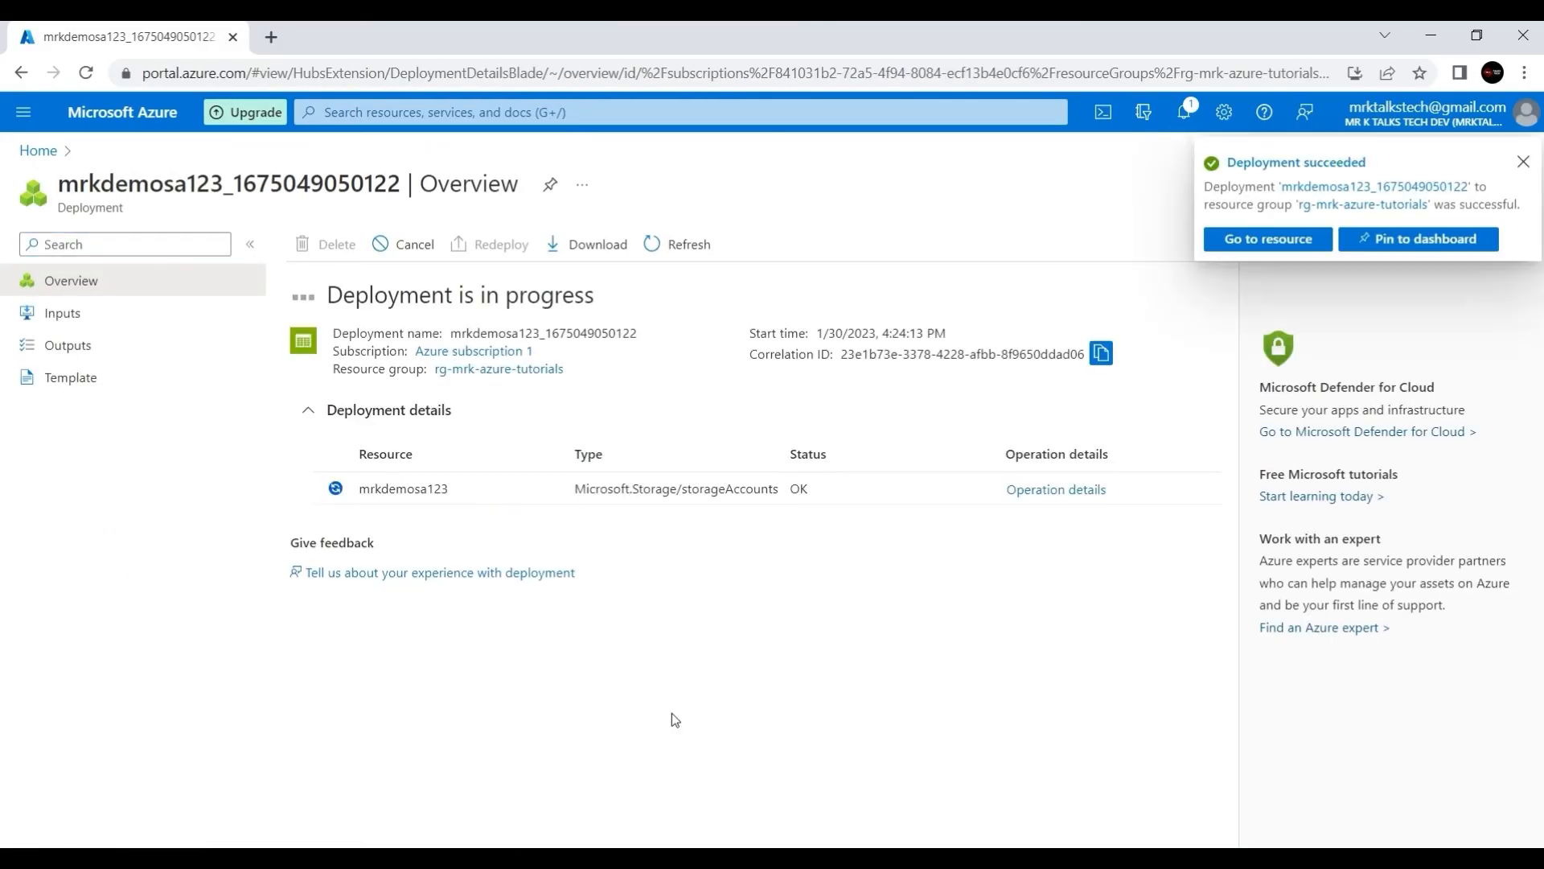
Open the deployed storage account and examine its essentials and its Data Lake Storage, security, networking and file service properties
click(1523, 163)
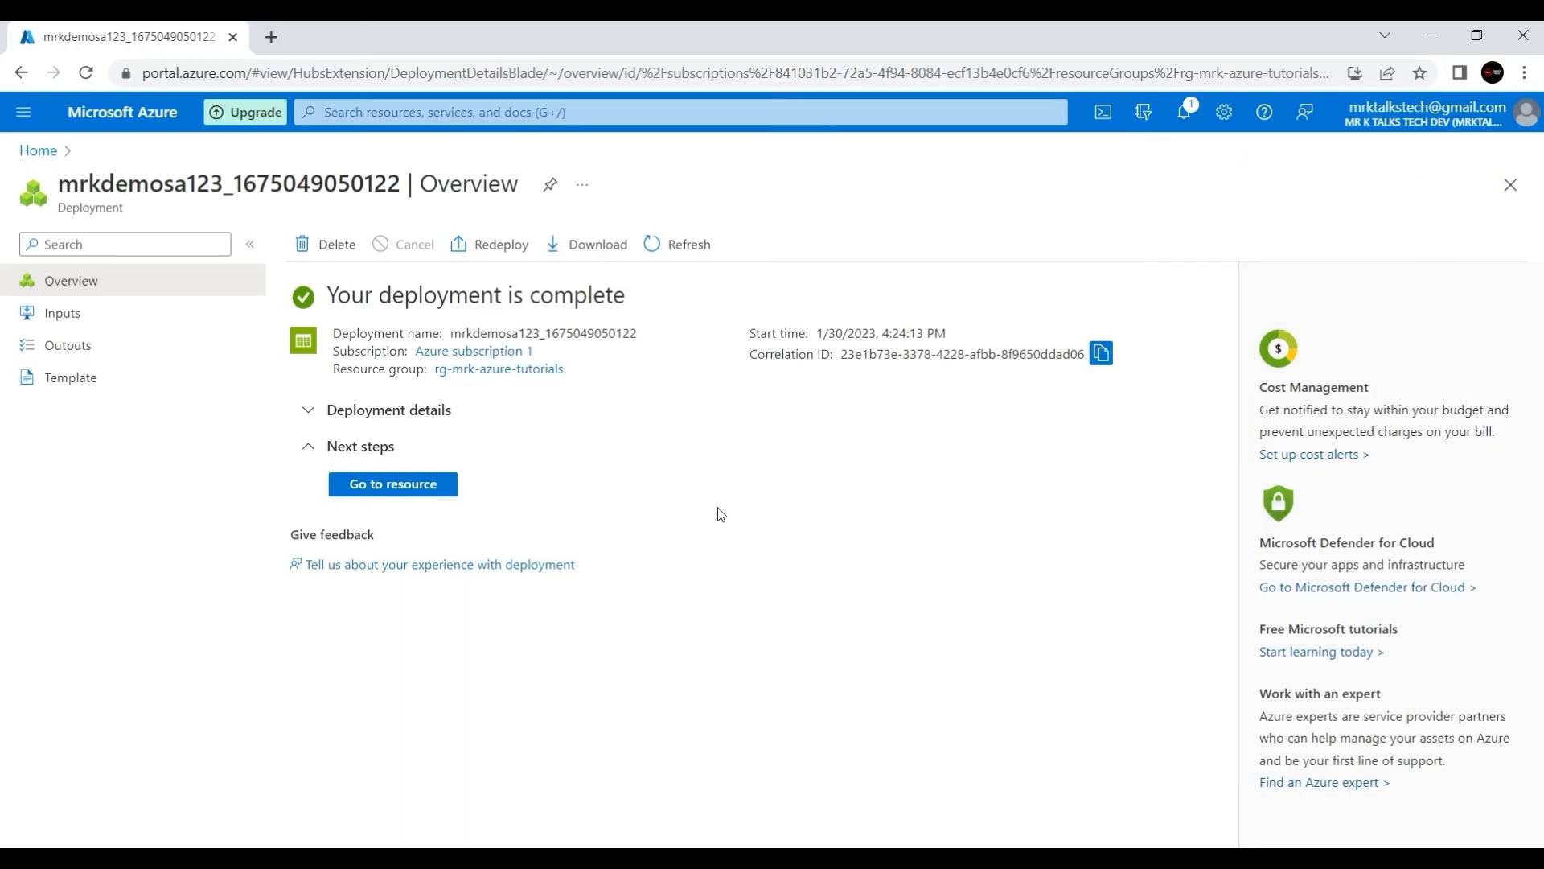
click(417, 484)
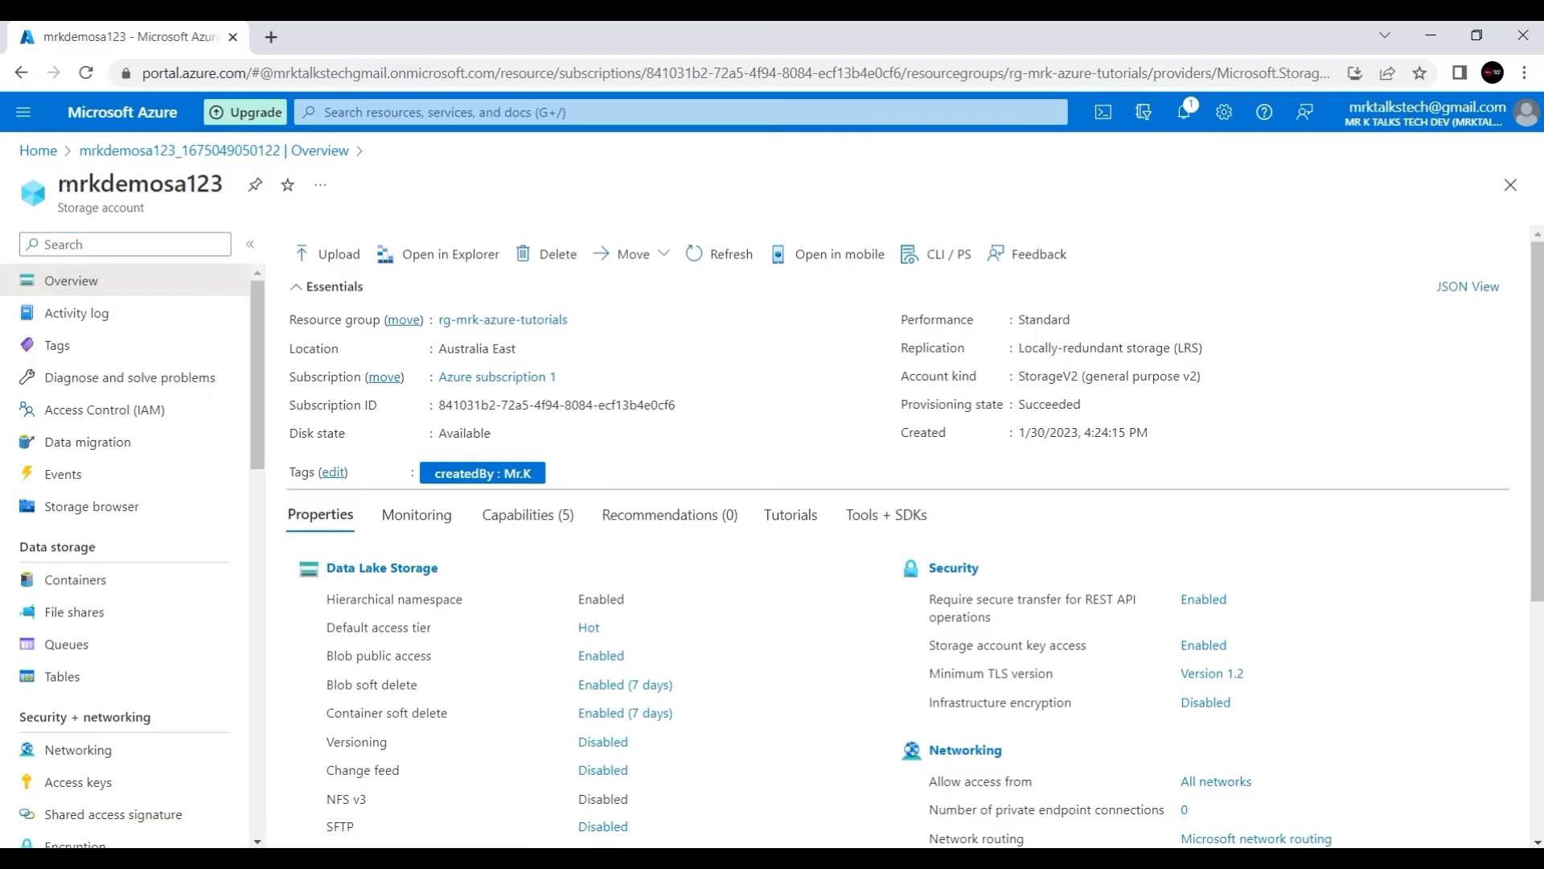
drag(61, 185, 211, 185)
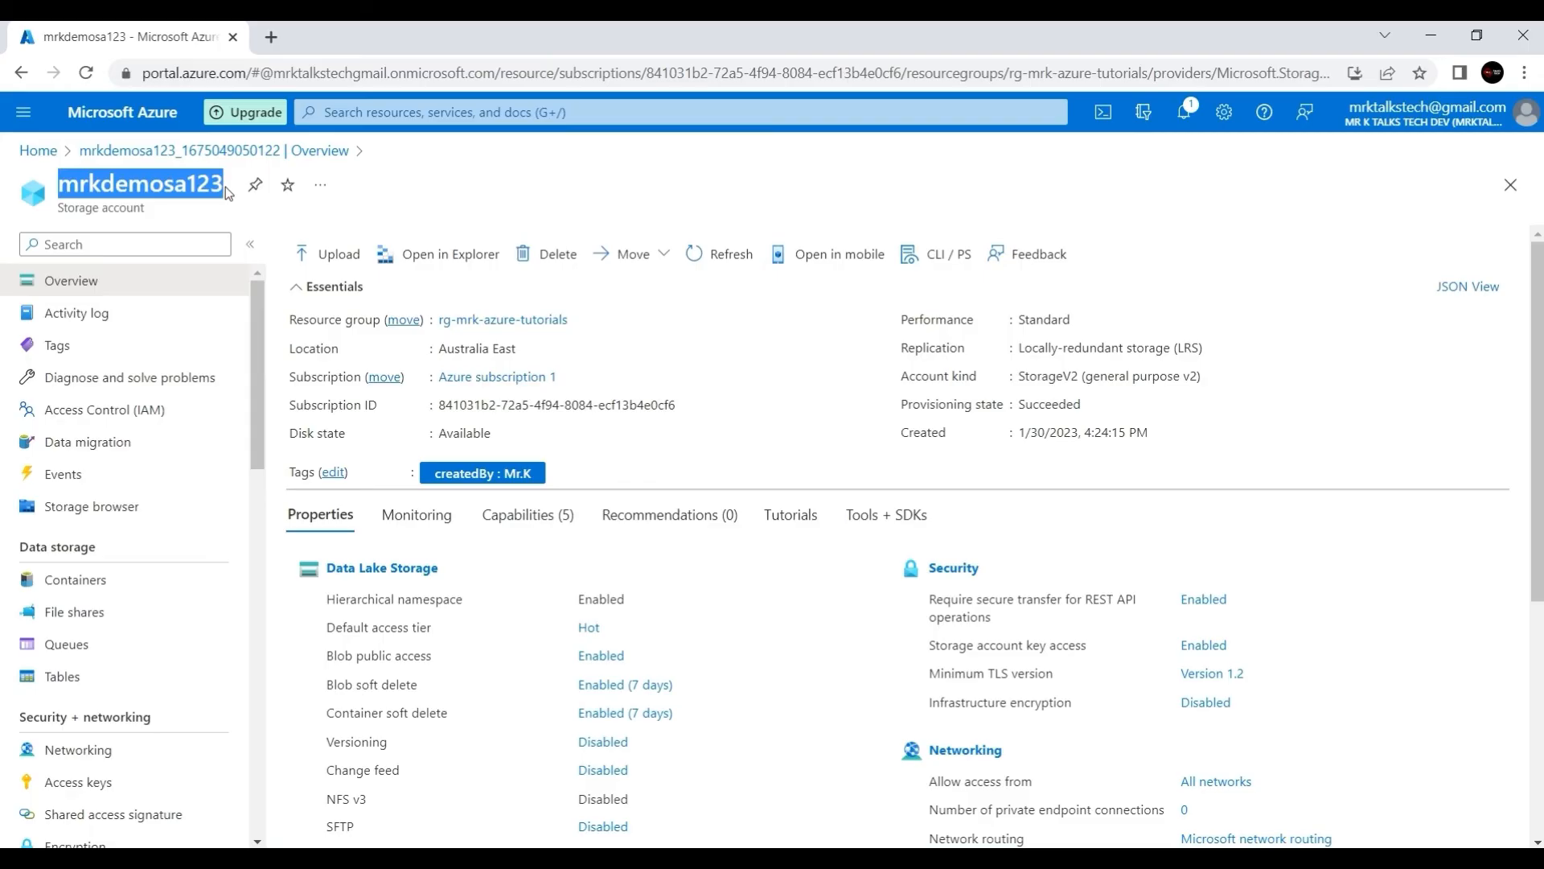
click(457, 166)
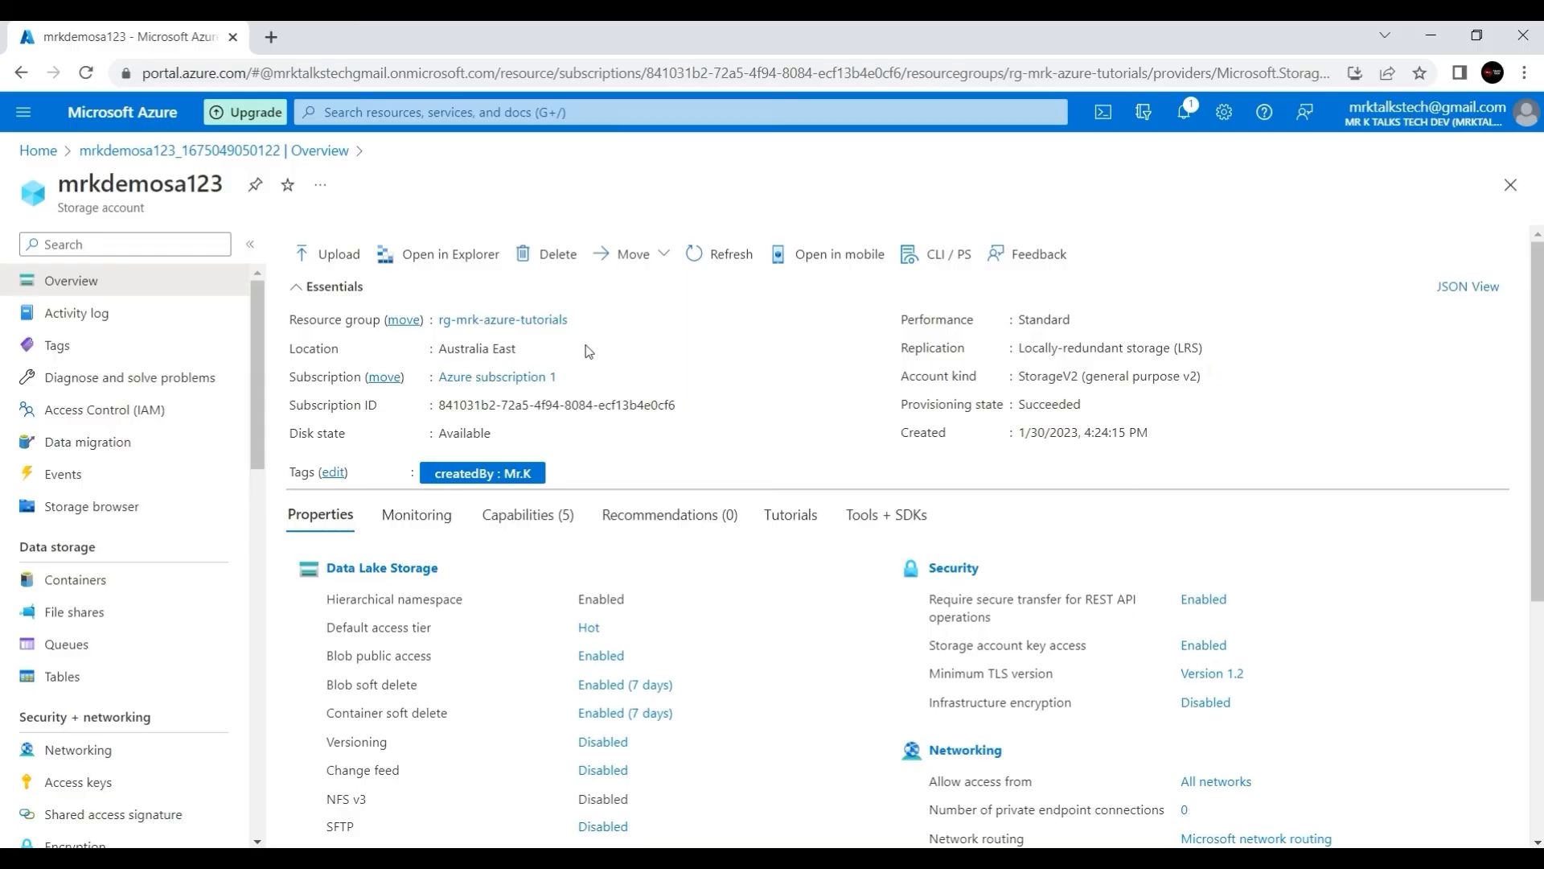
scroll(585, 350, down, 3)
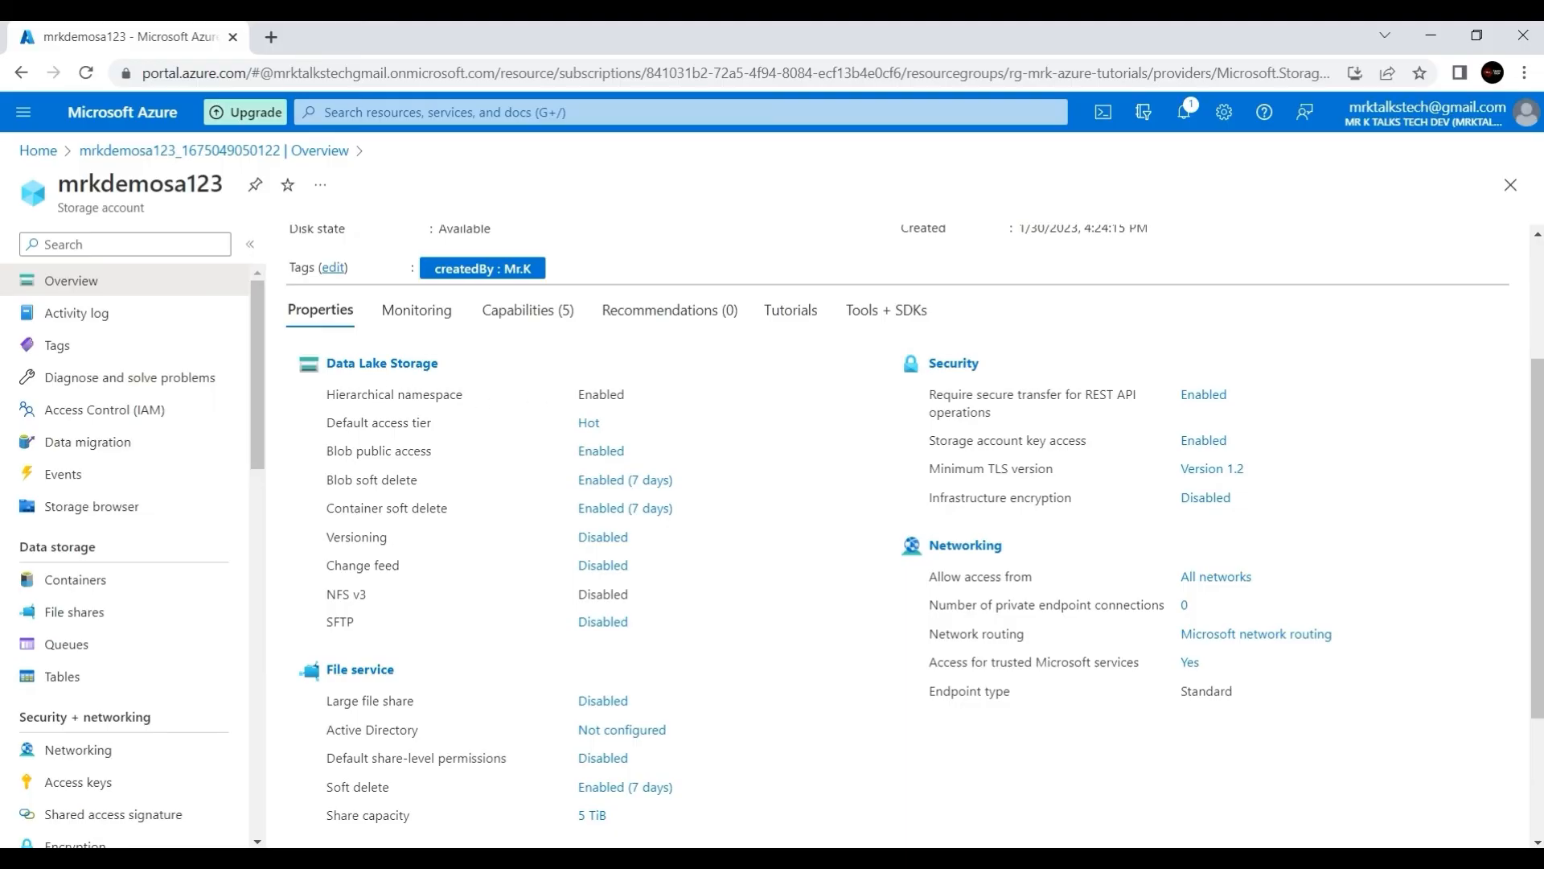
scroll(565, 412, down, 2)
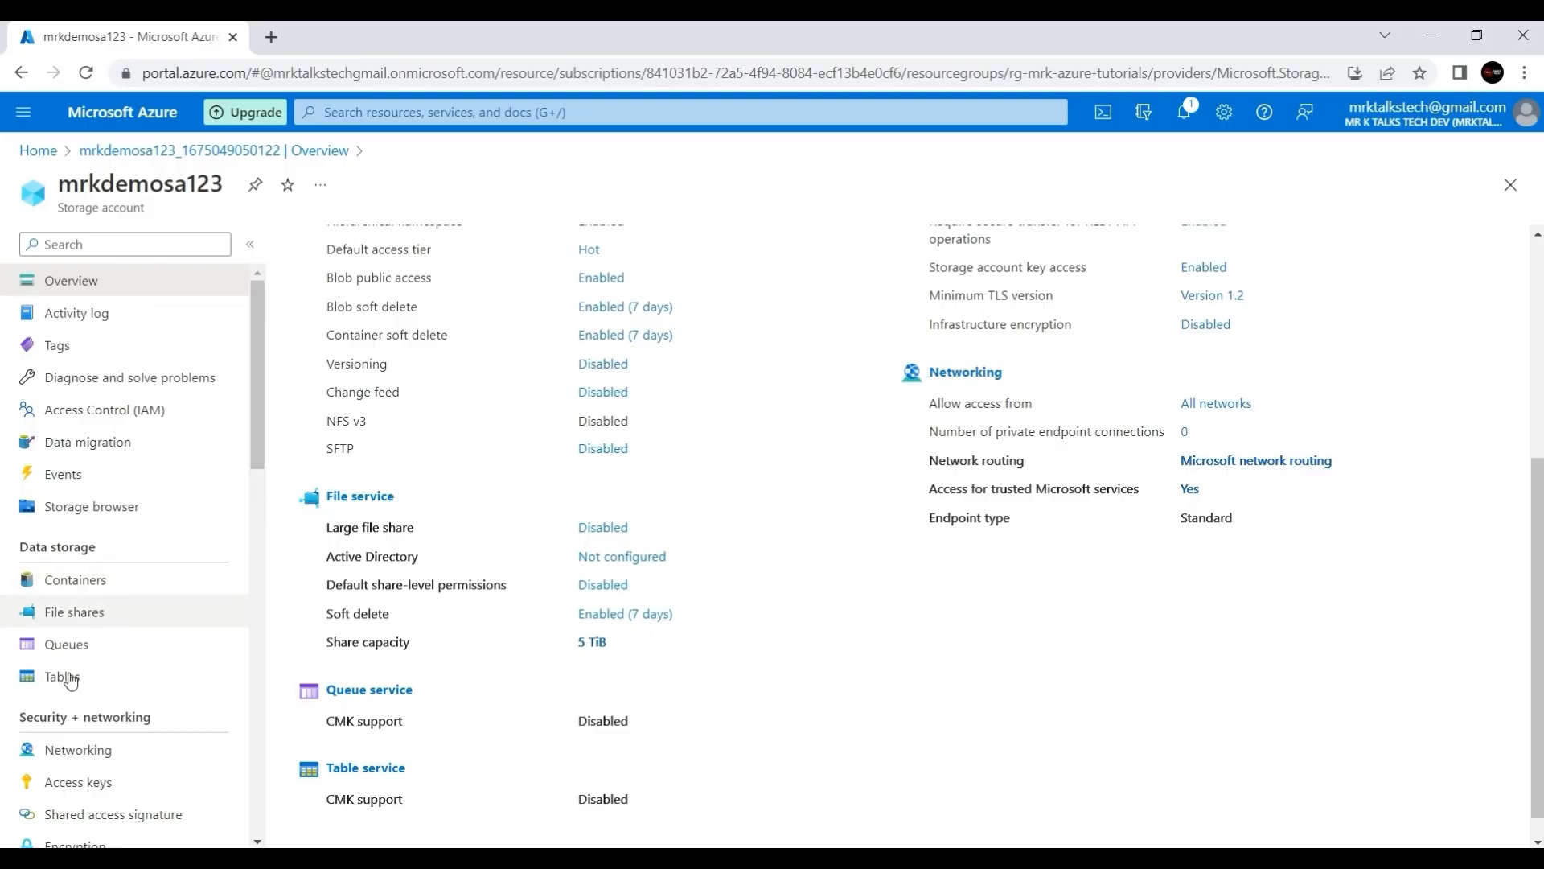
Create a container named test with private (no anonymous) access in the storage account and open it
click(95, 585)
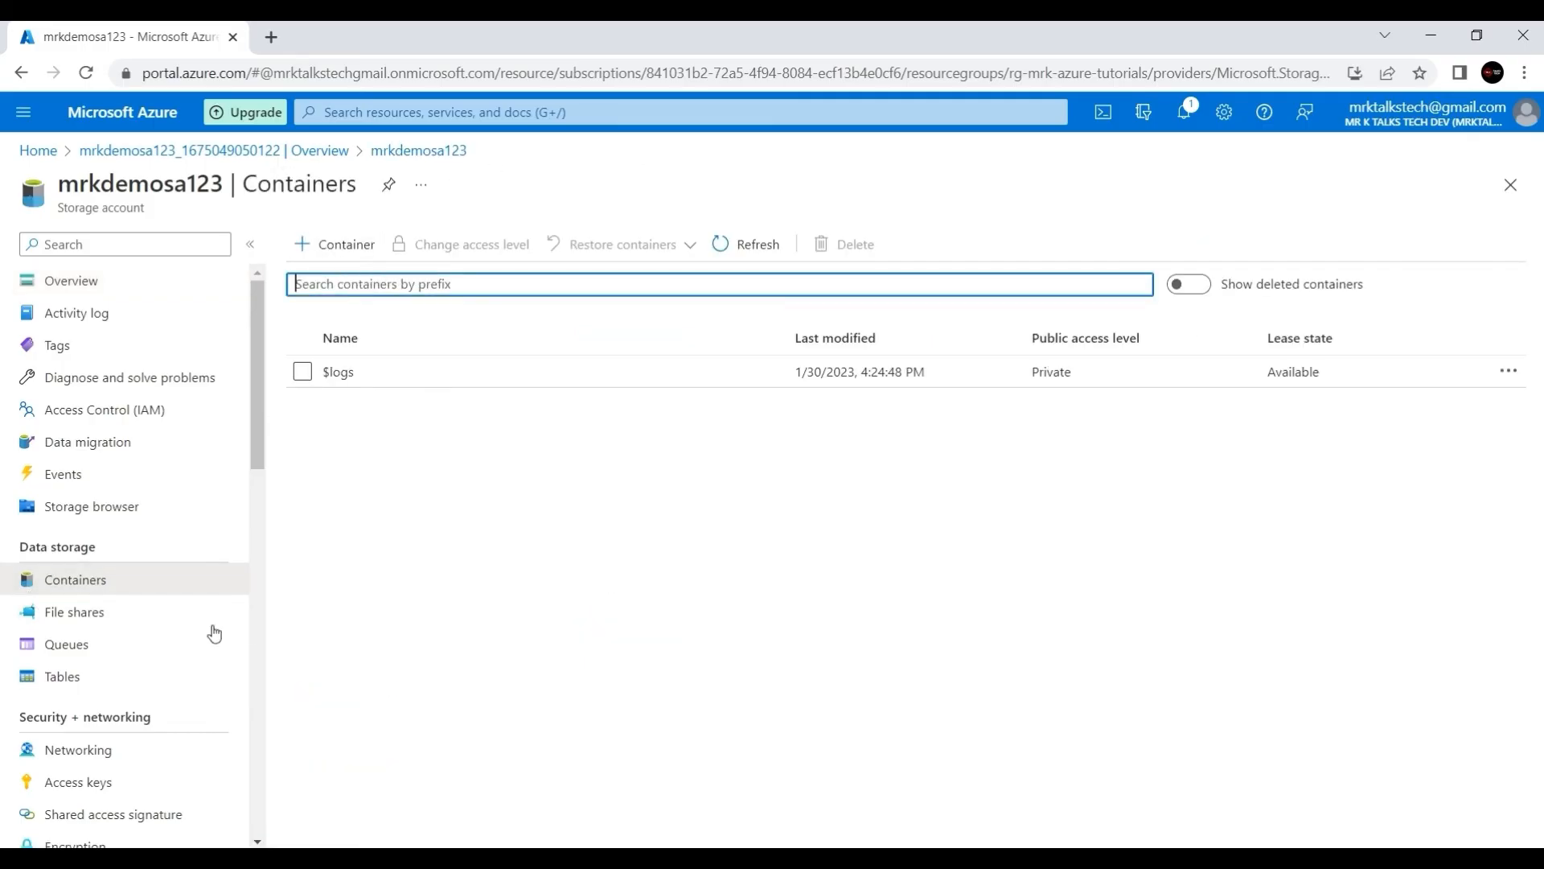
click(341, 244)
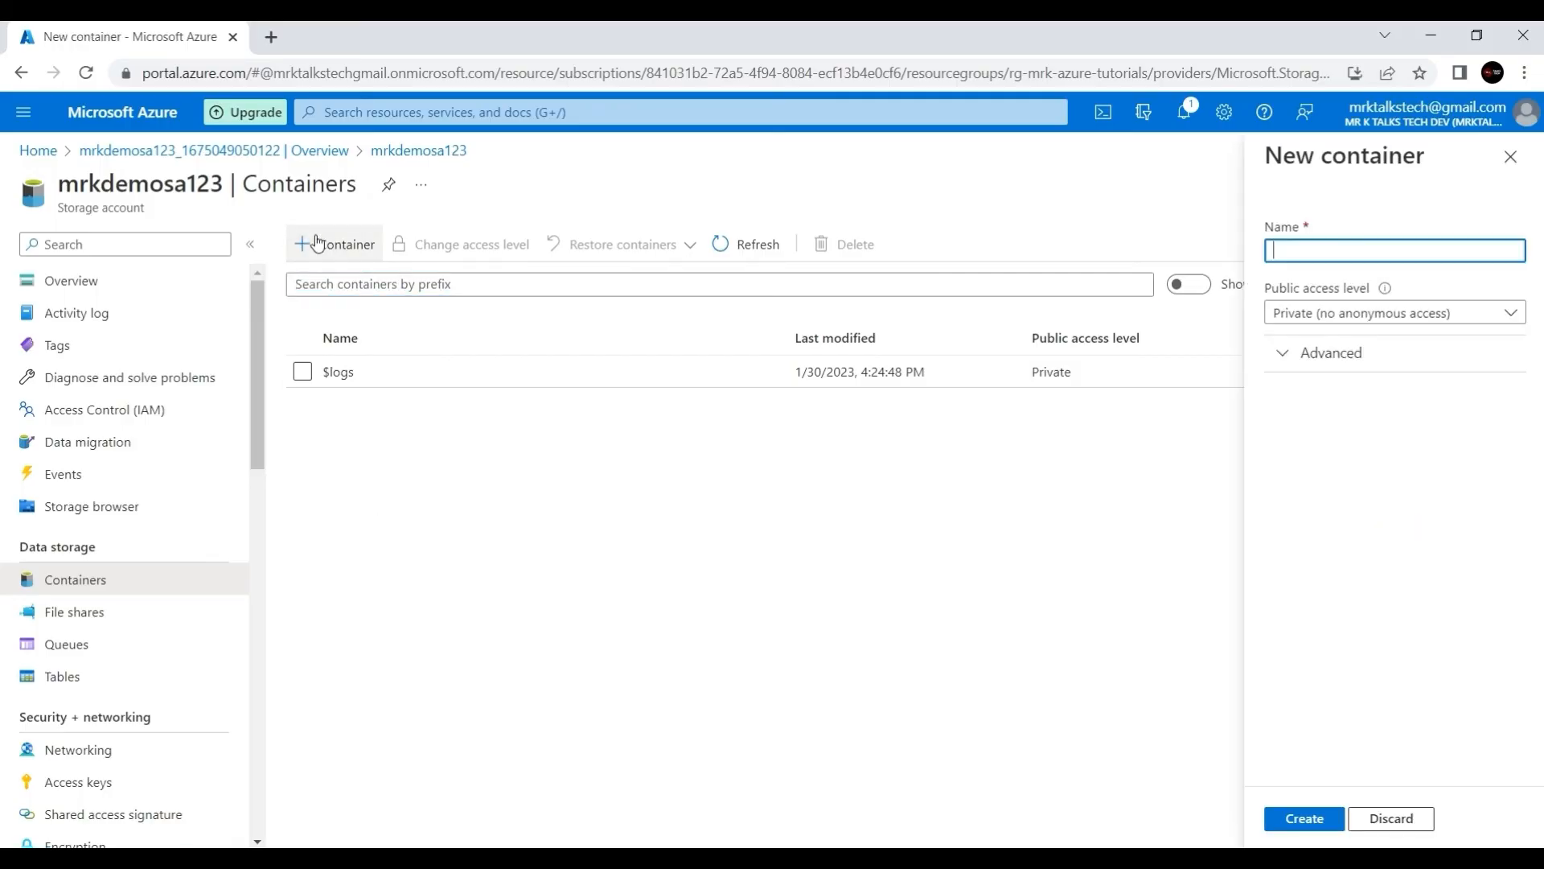
text(test)
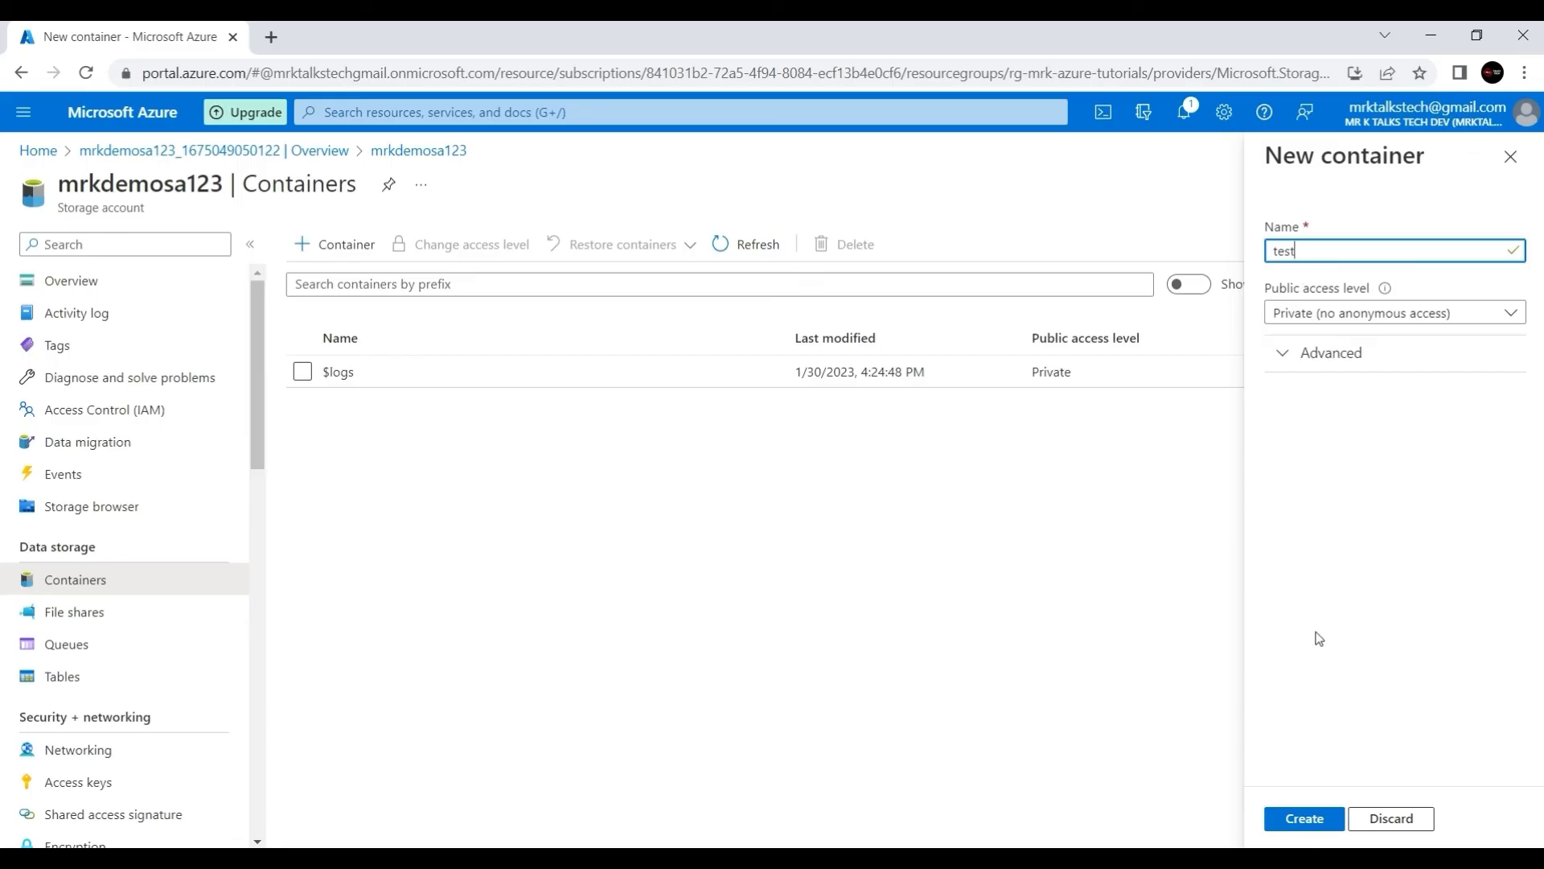
click(1305, 817)
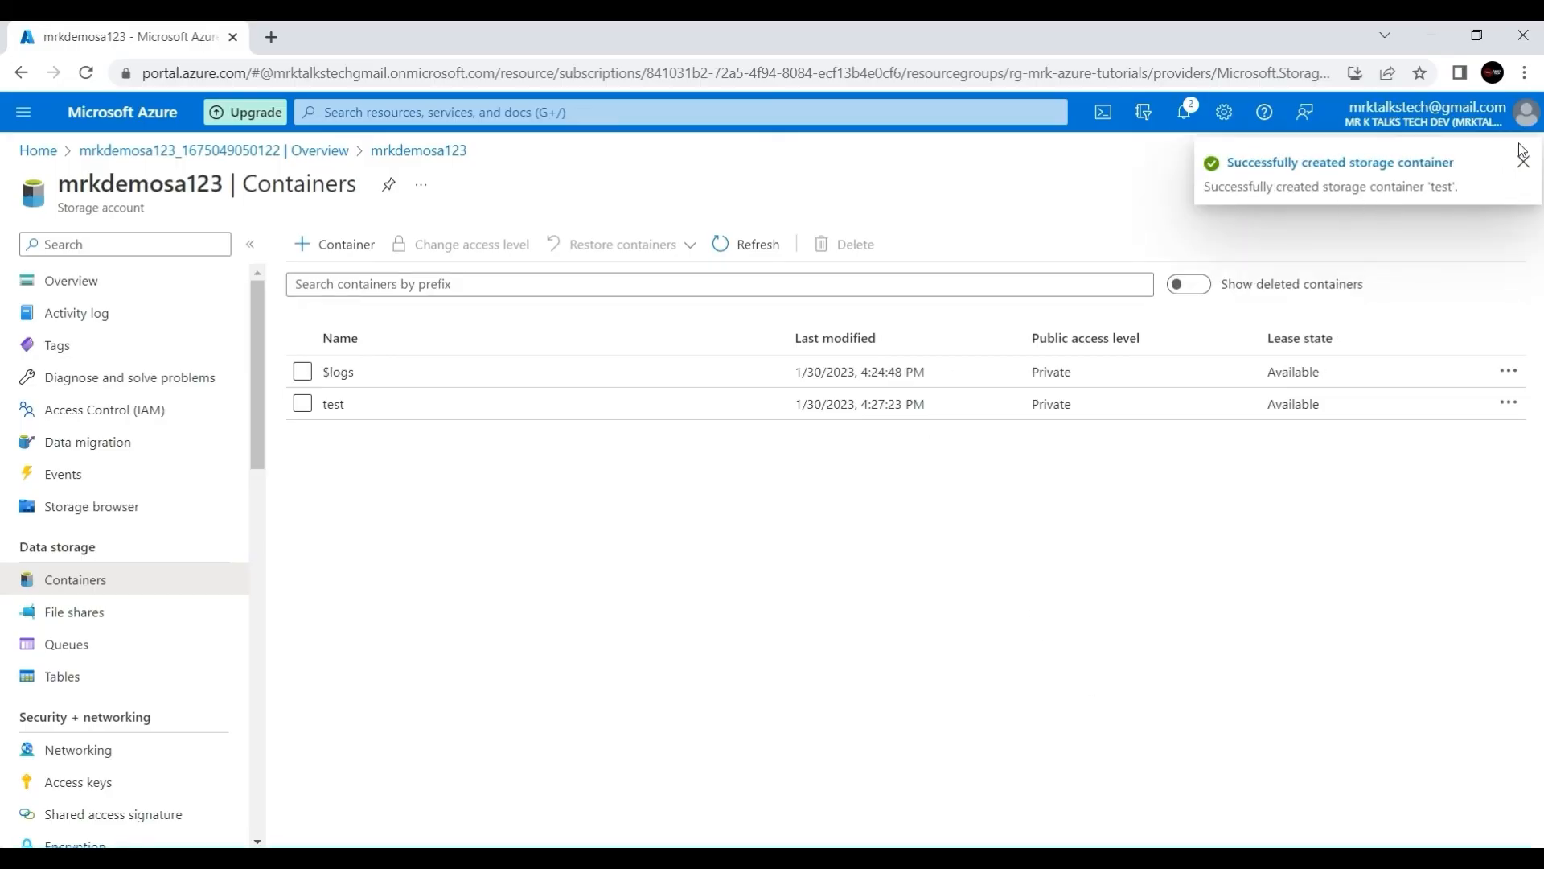
click(1523, 161)
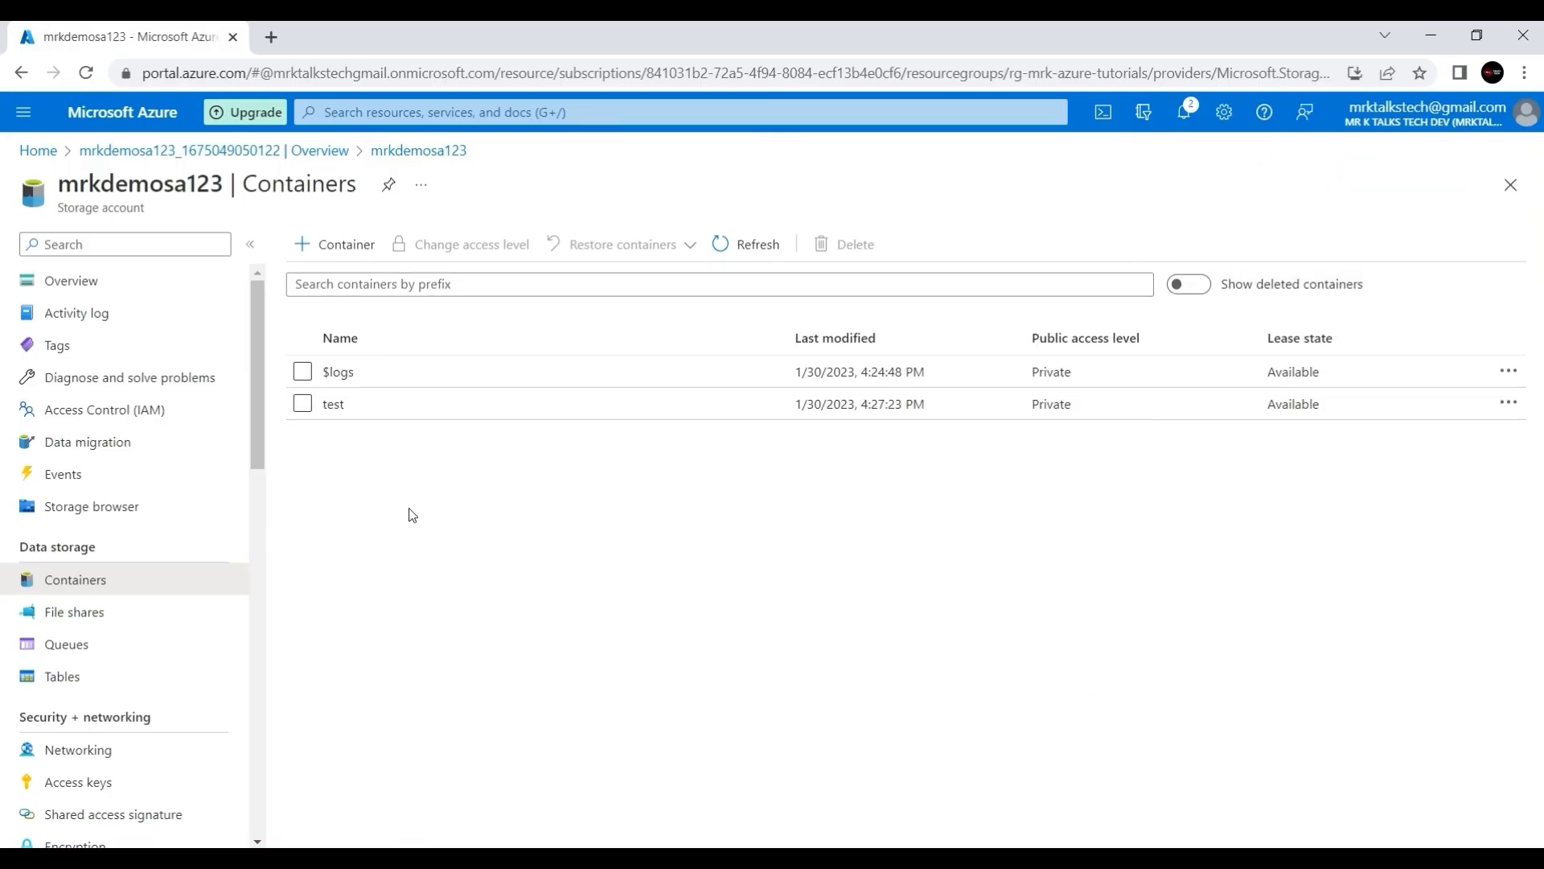
click(346, 403)
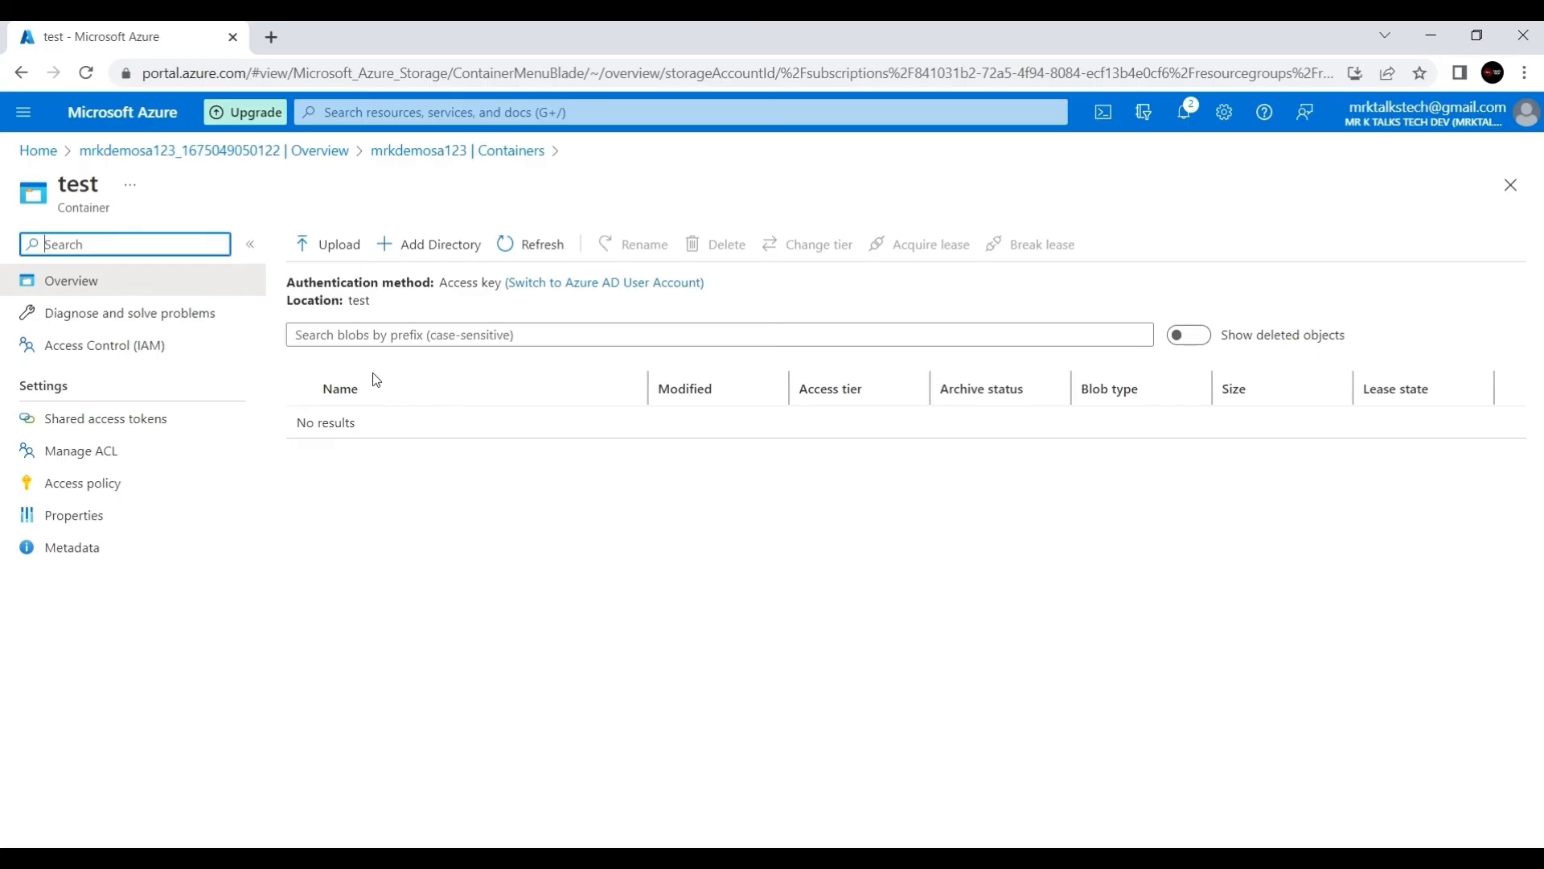
Upload SampleCSVFile_11kb.csv from the local Downloads > Testing folder to the root of the test container
click(327, 251)
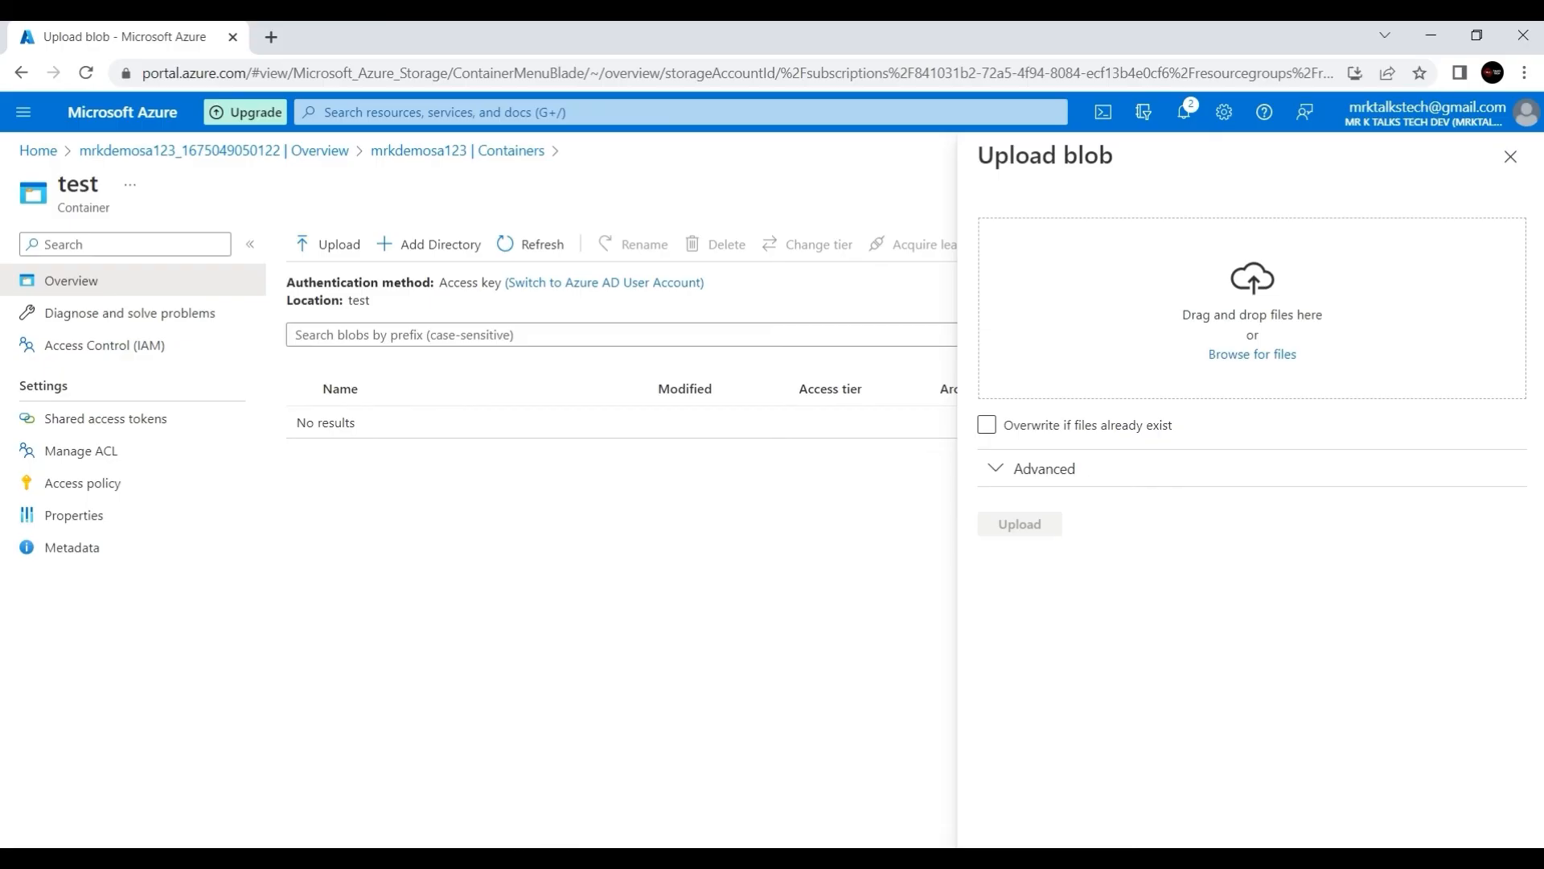
key(alt+Tab)
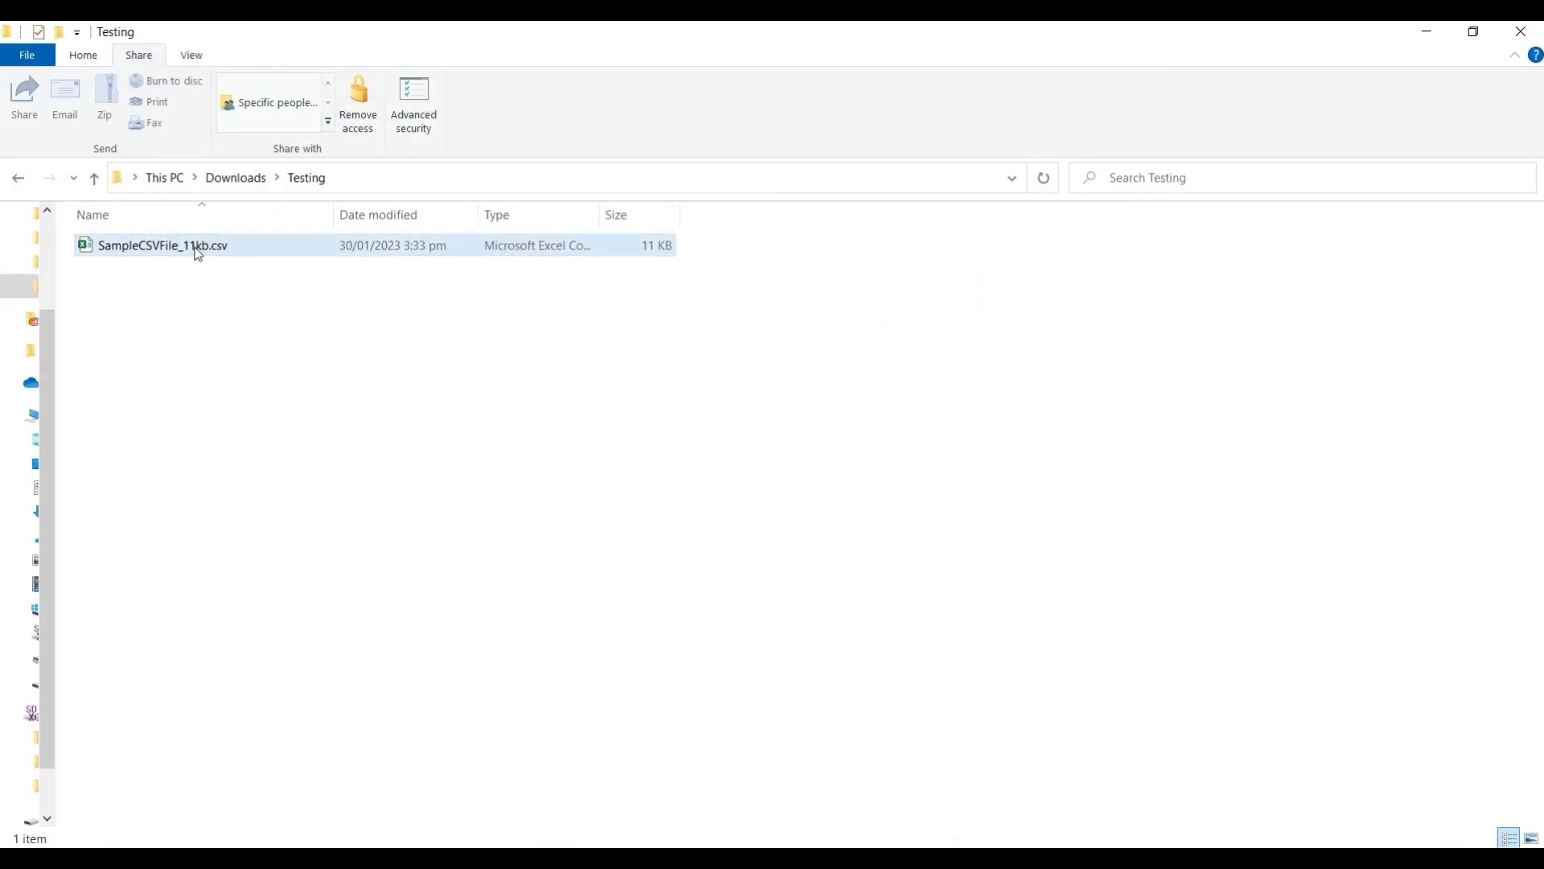
drag(197, 253, 1248, 339)
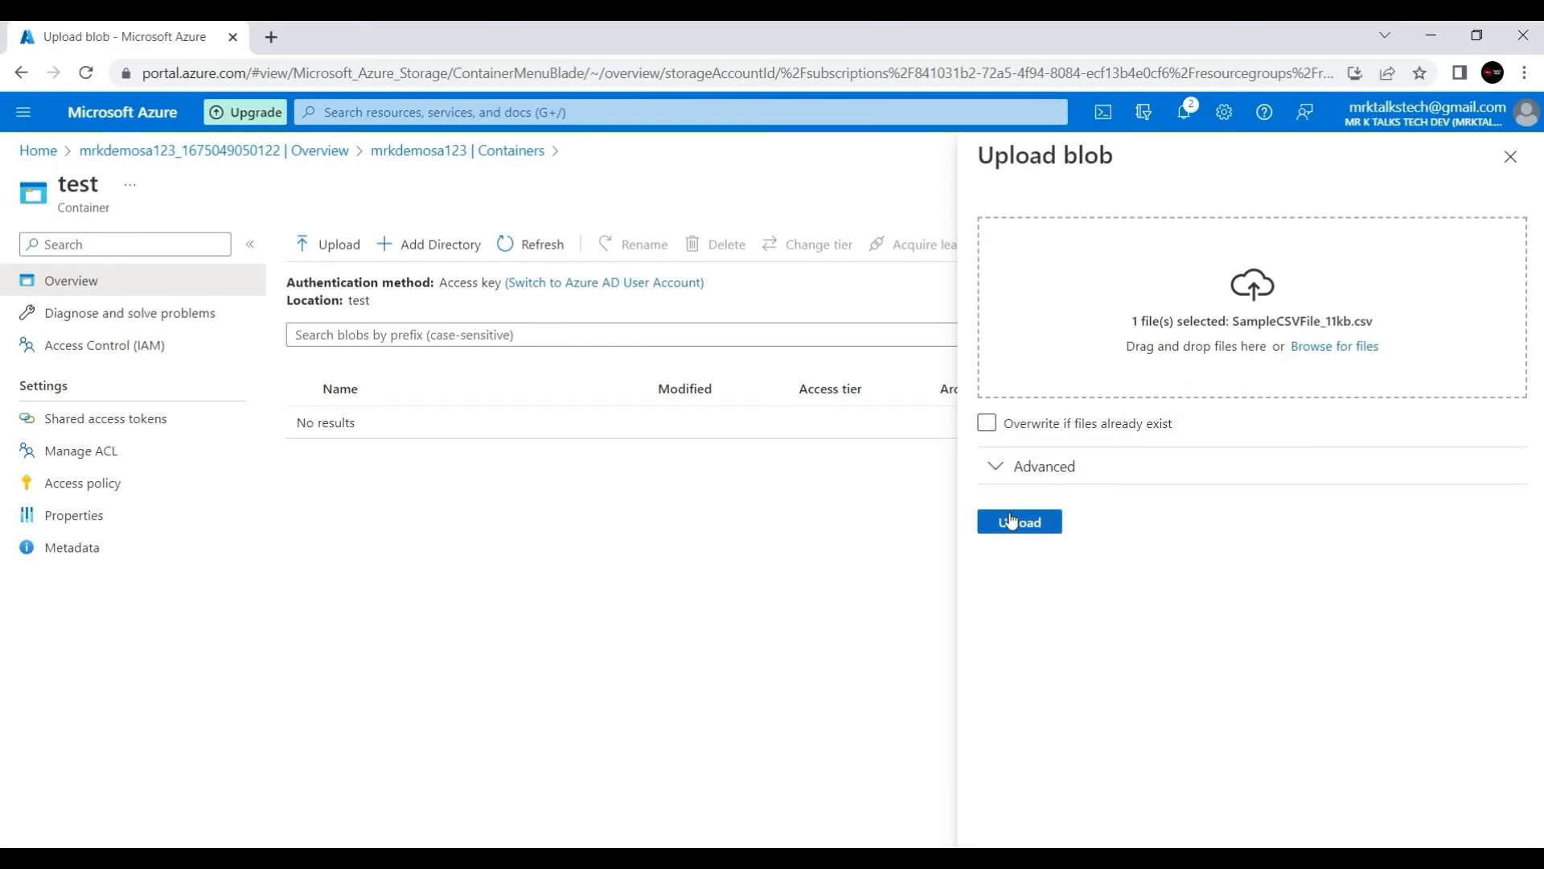
click(1005, 524)
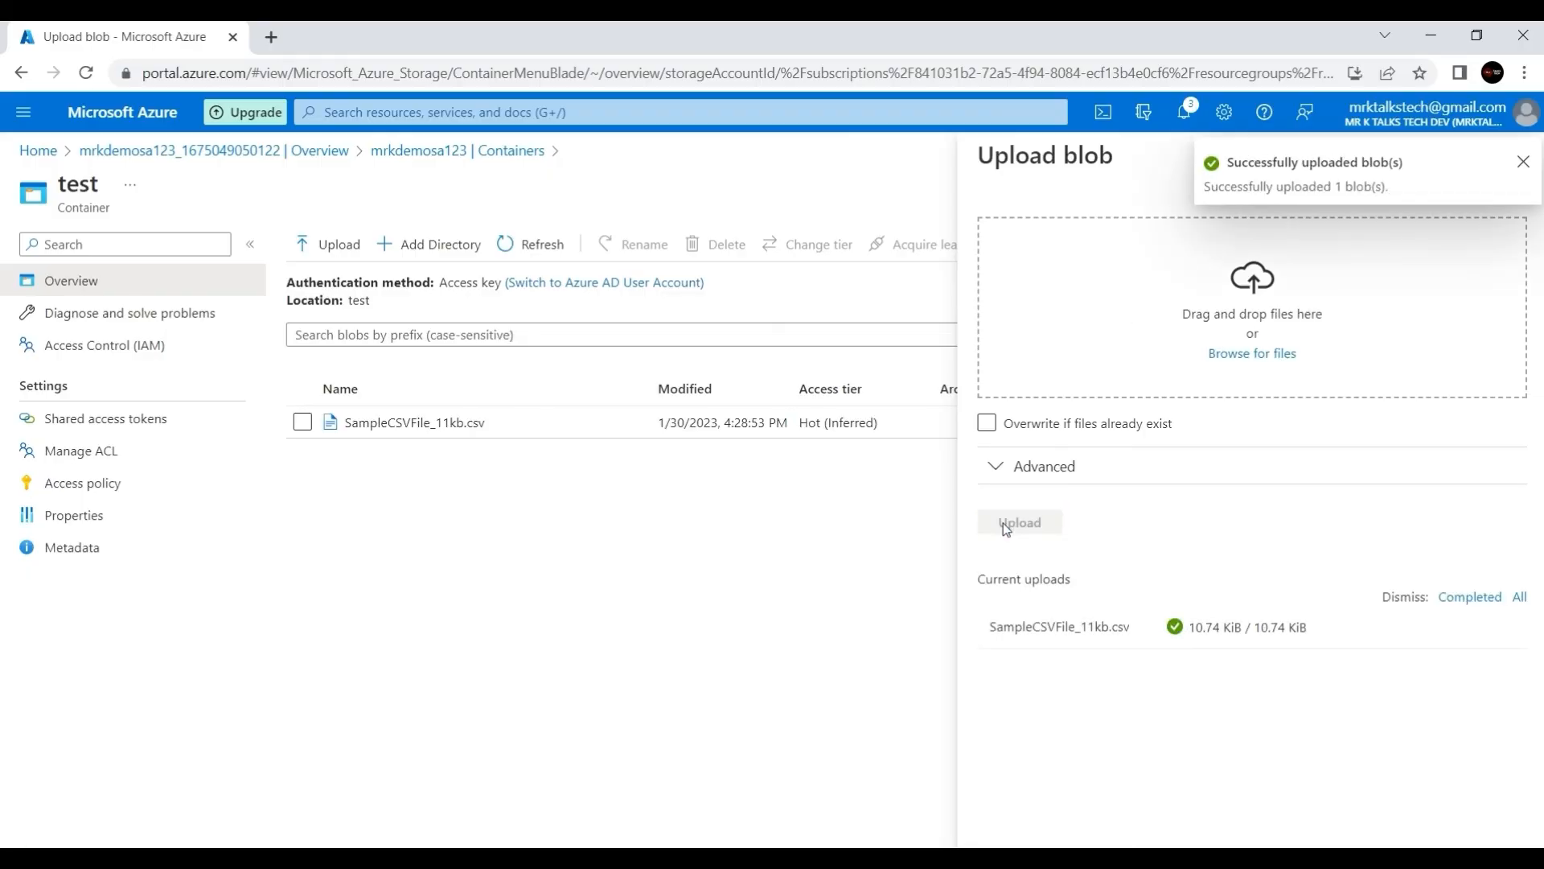
click(1523, 162)
click(1510, 156)
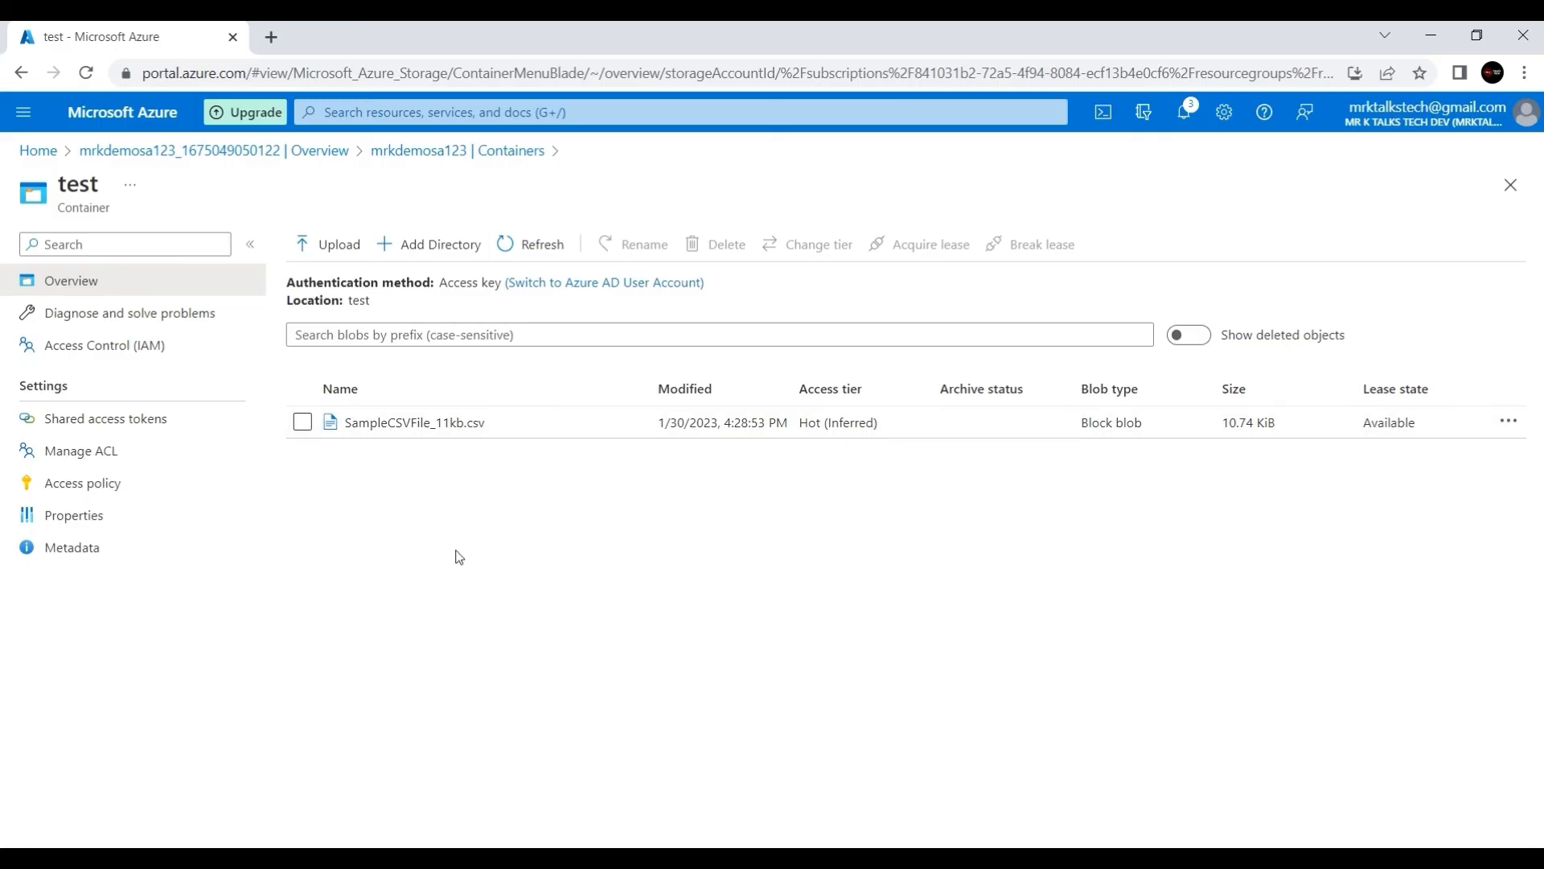
Add a directory named CSV to the test container
click(429, 252)
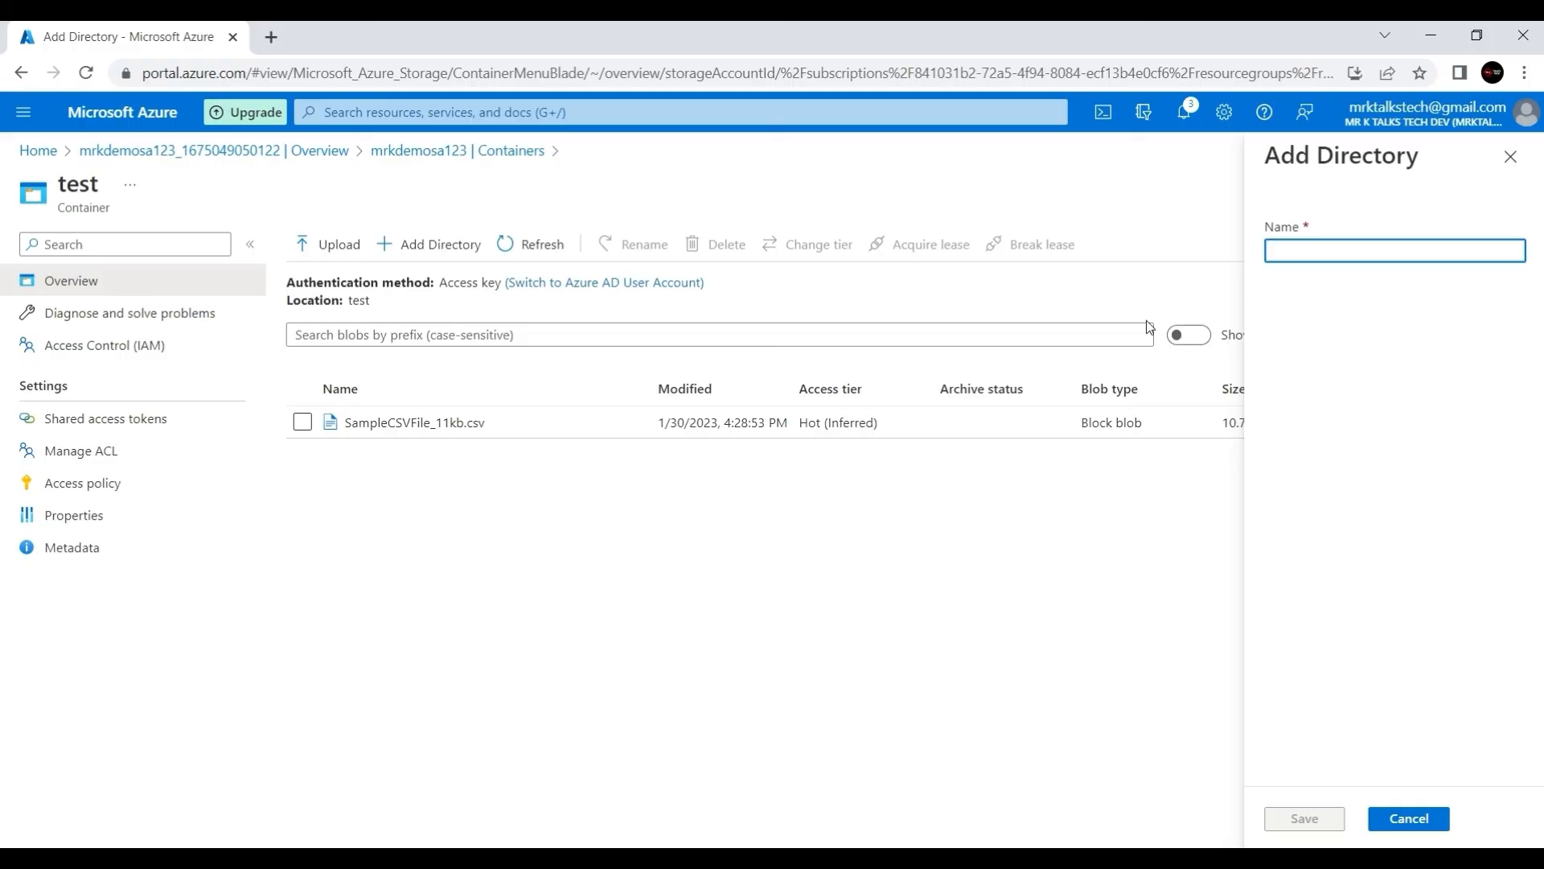
text(CSV)
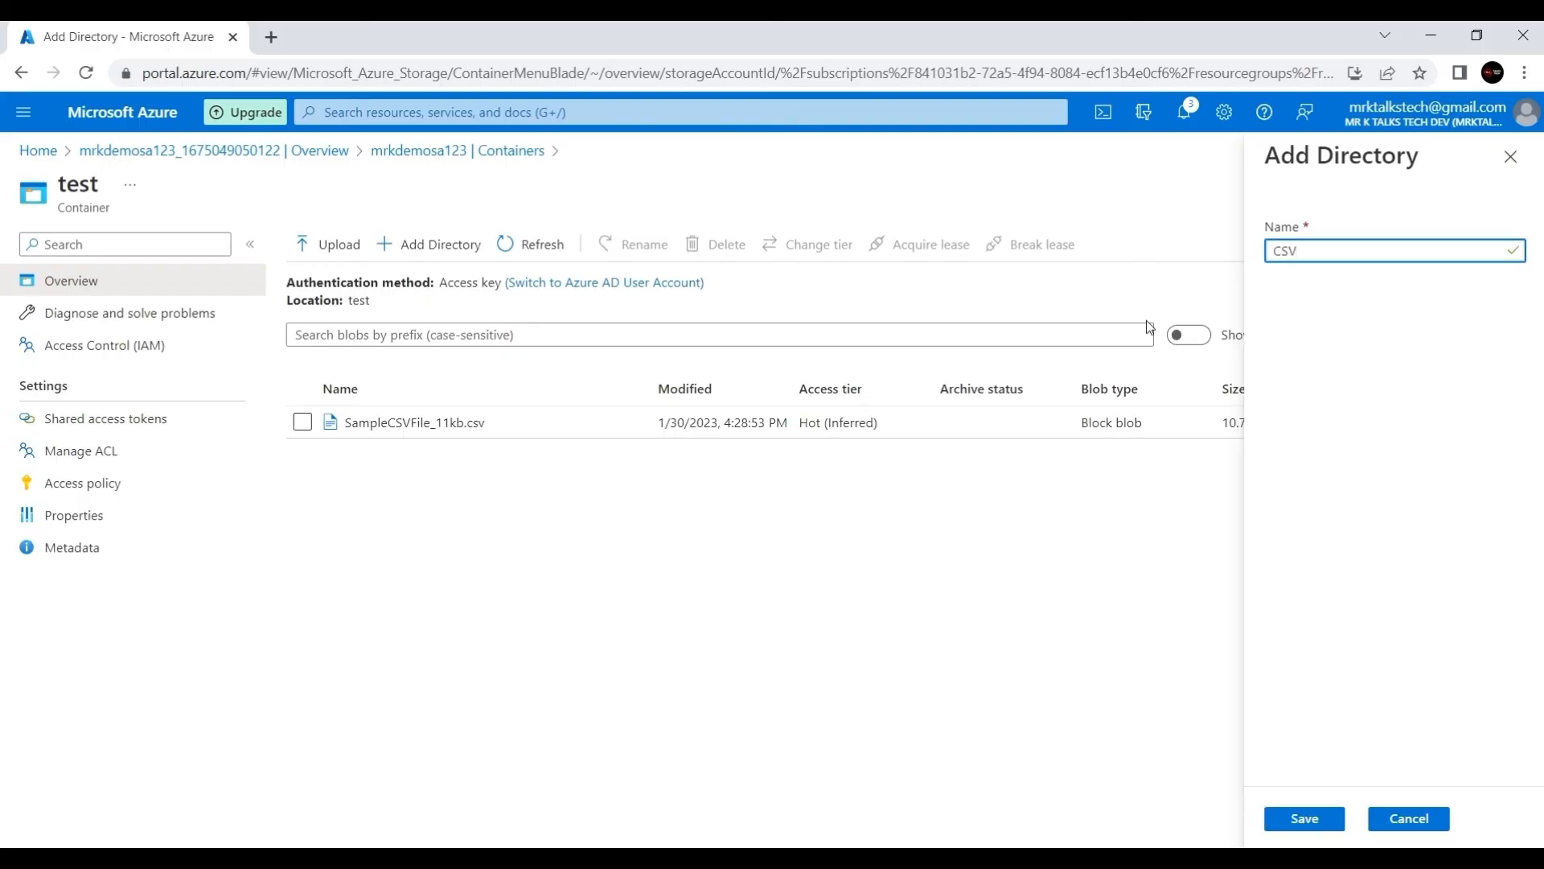
click(1298, 820)
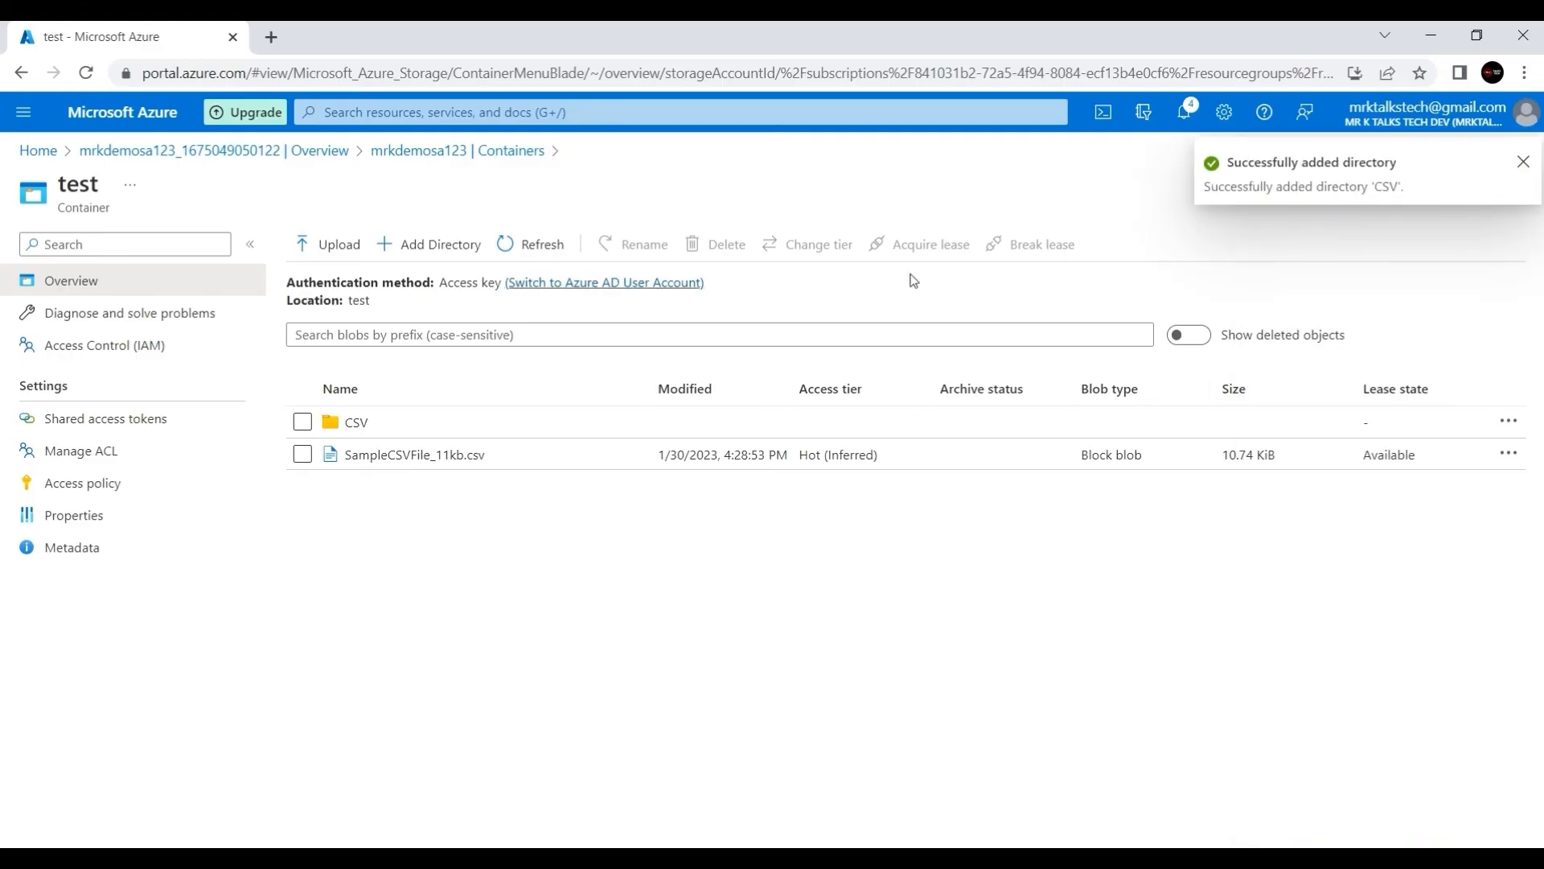
Open the CSV directory and upload SampleCSVFile_11kb.csv from the local Testing folder into it
click(374, 423)
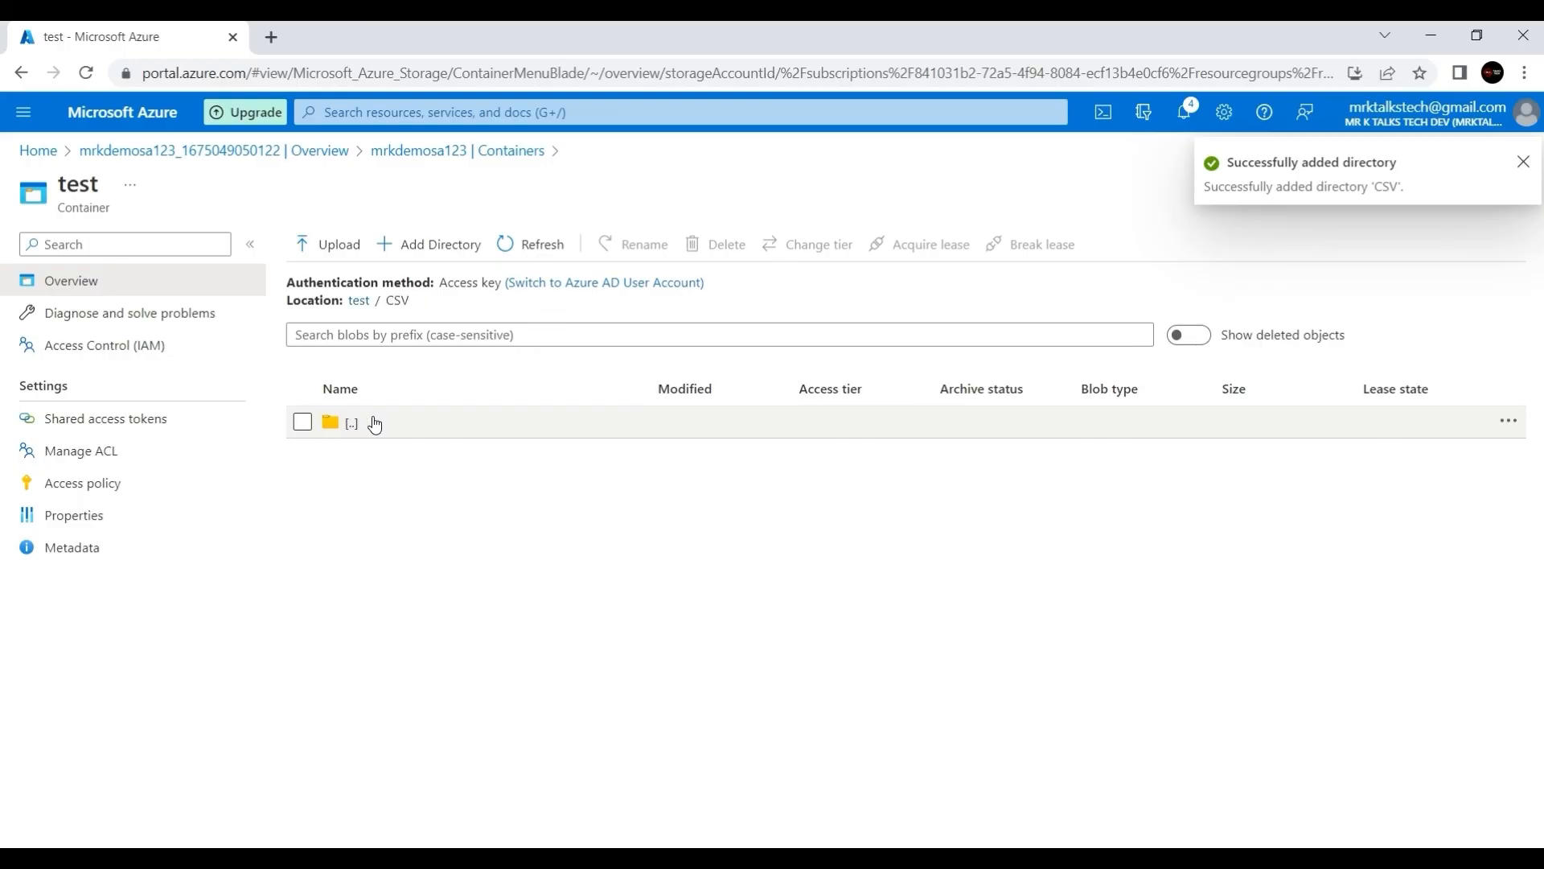
click(354, 244)
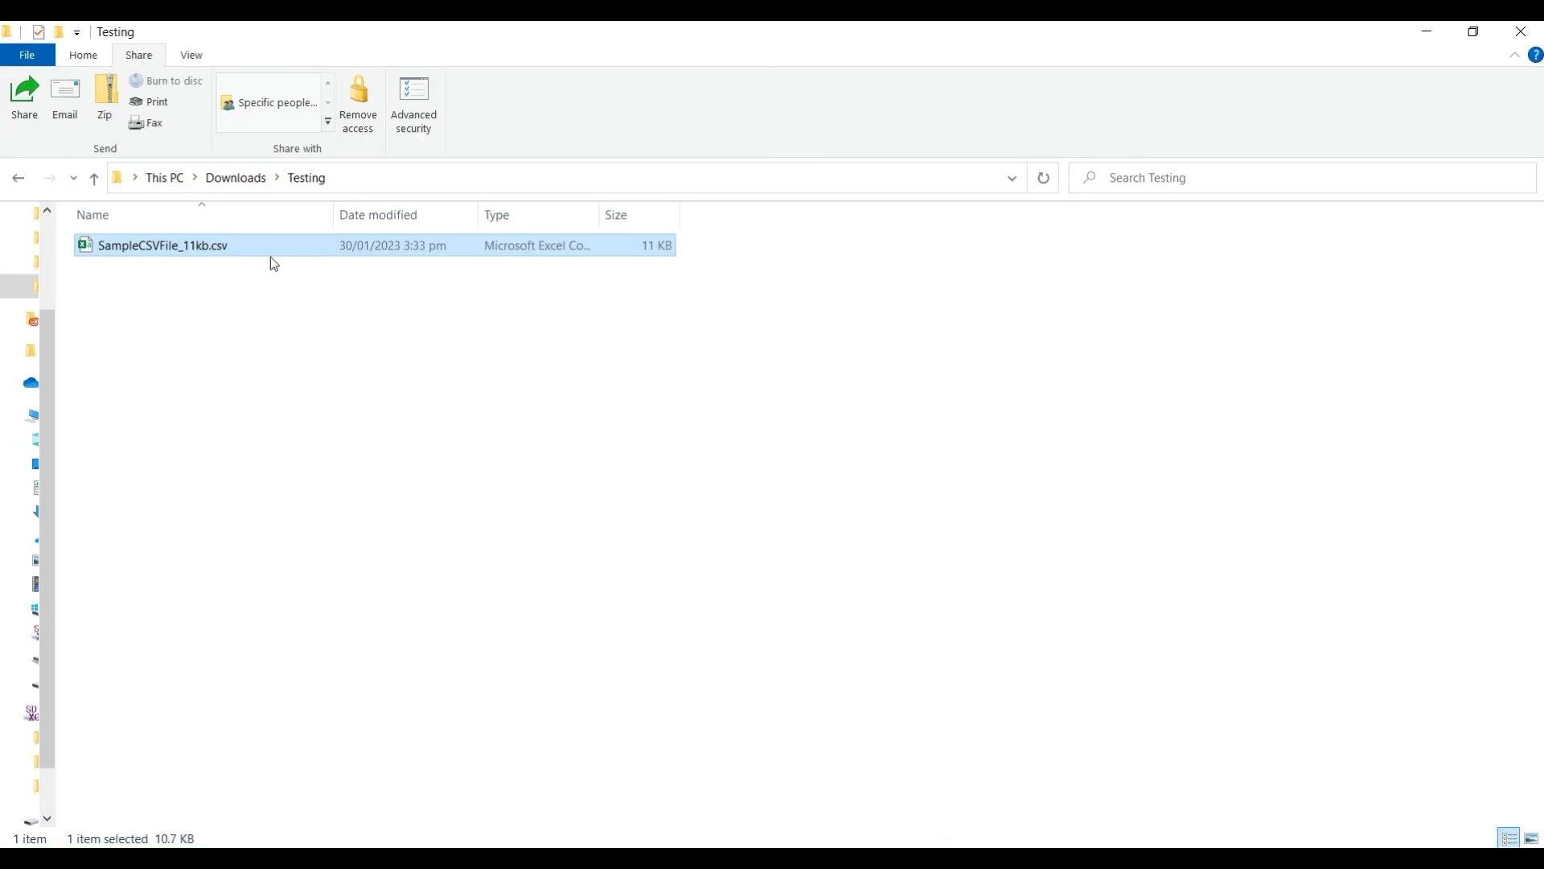
drag(238, 247, 1249, 368)
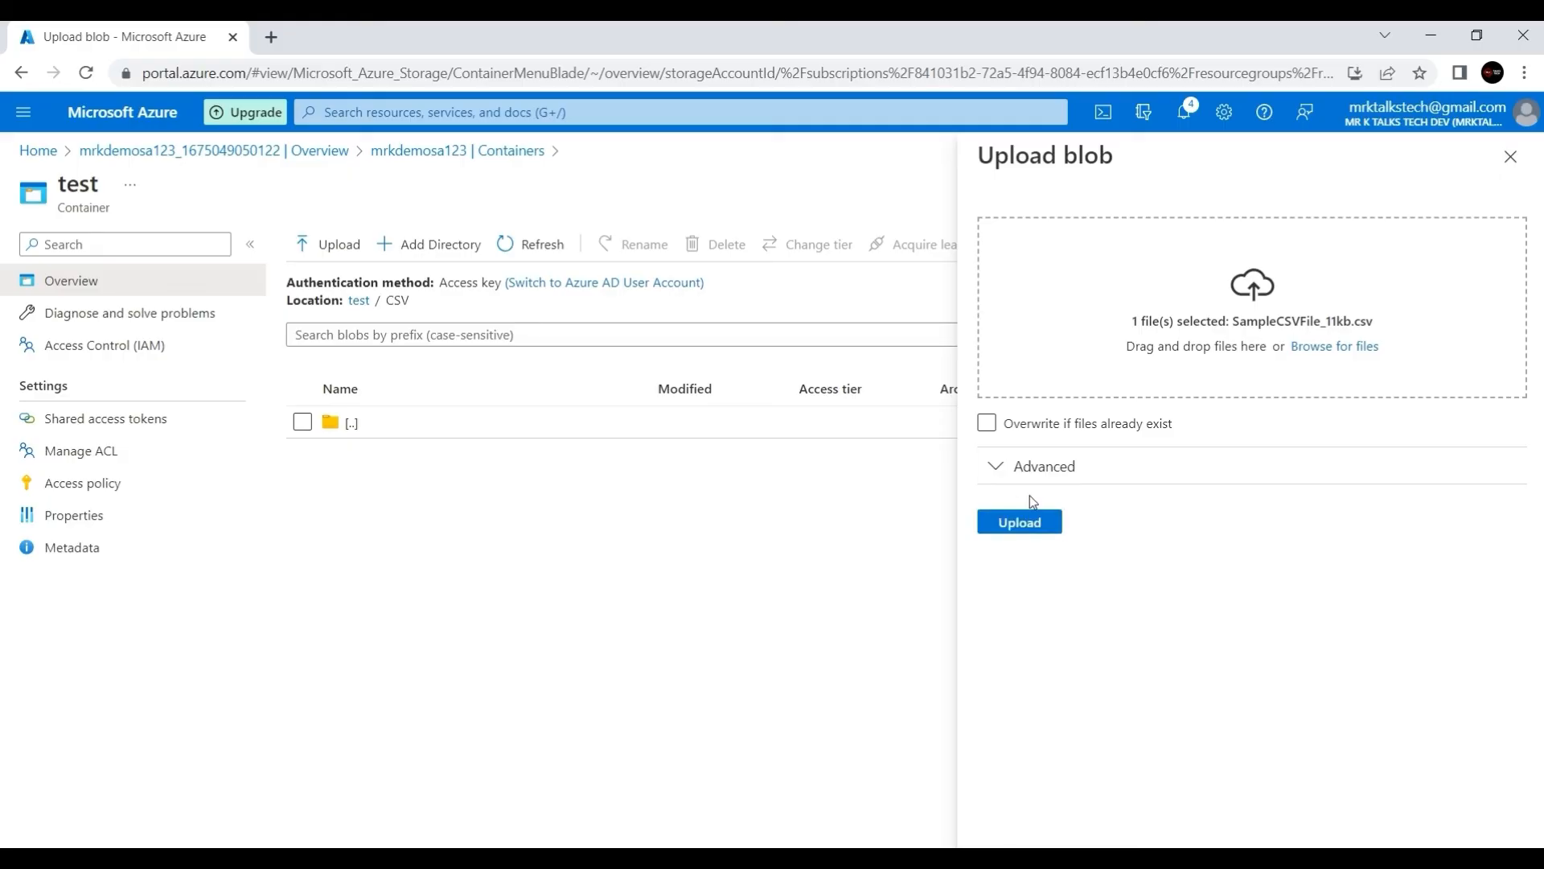
click(1020, 523)
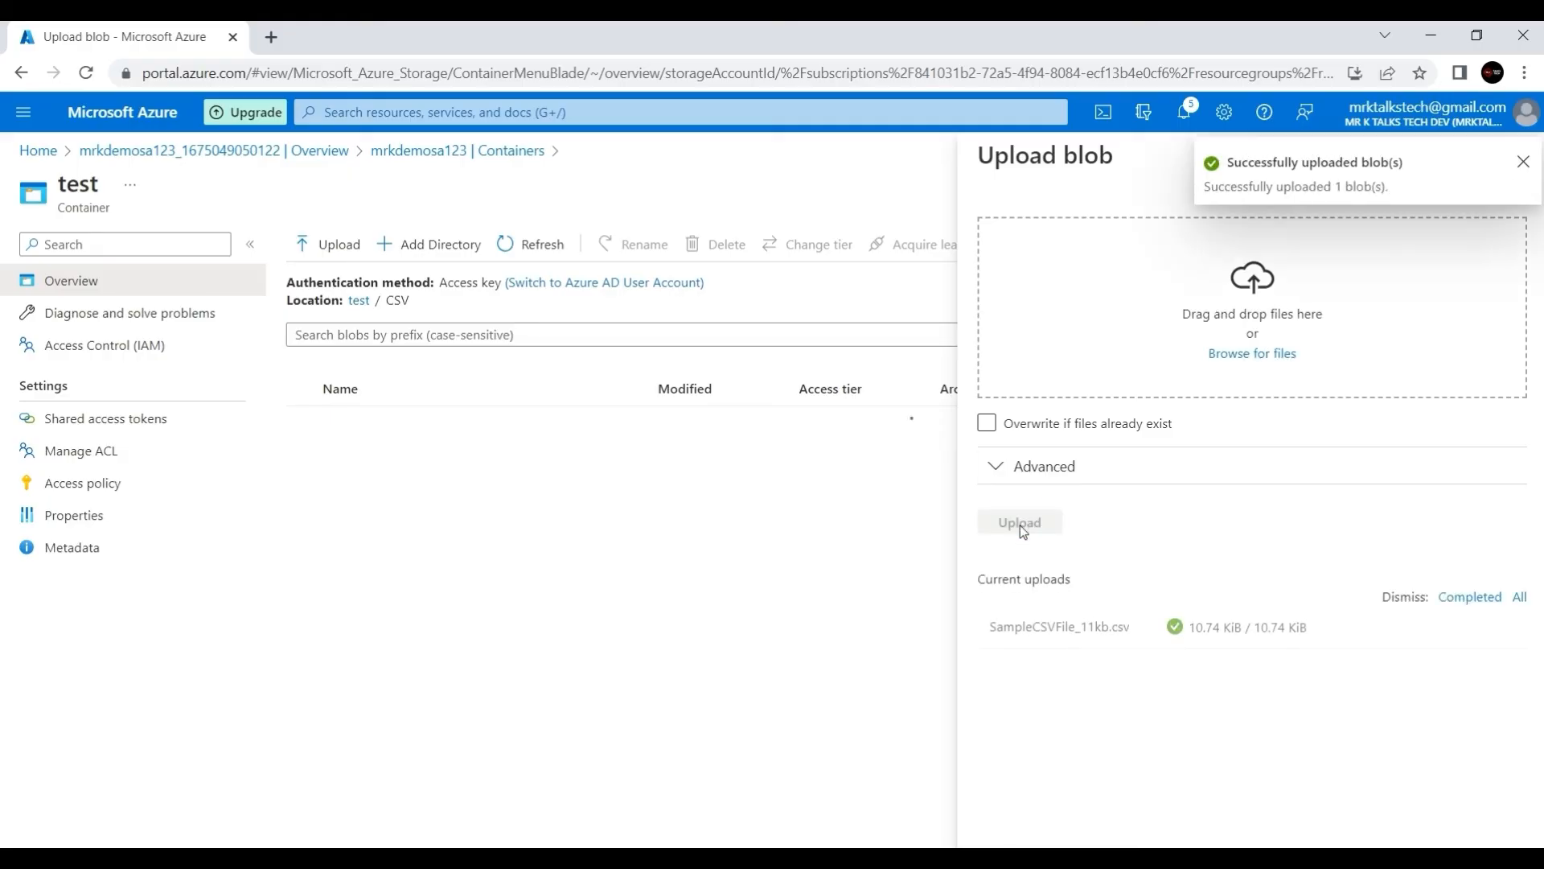
click(1523, 161)
click(1525, 163)
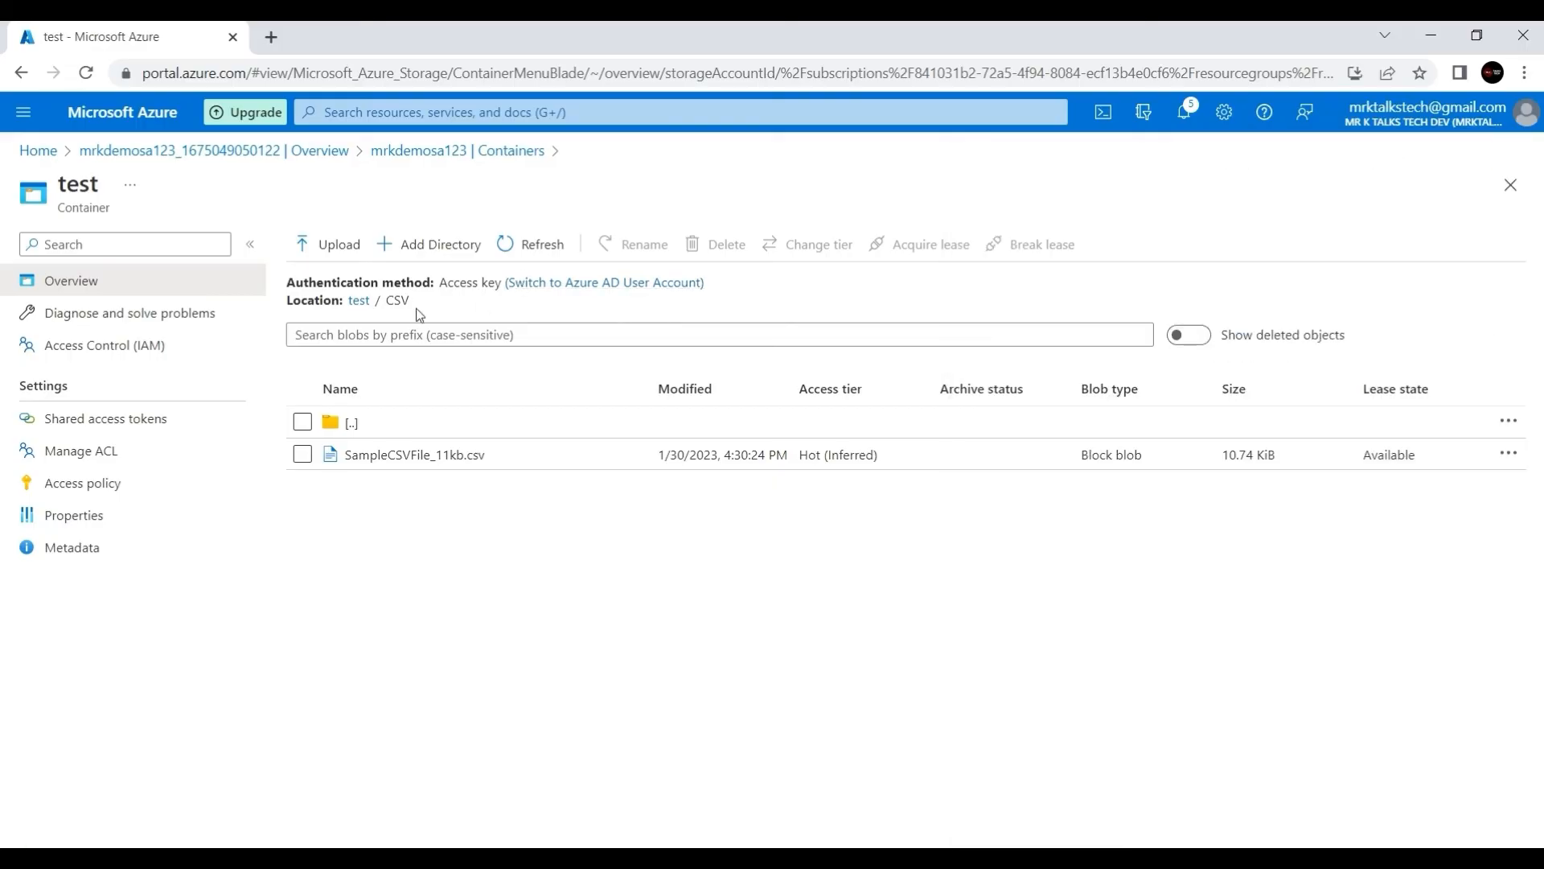
Return to the container root, open SampleCSVFile_11kb.csv and examine its contents as raw text and as a table preview
click(359, 301)
click(419, 456)
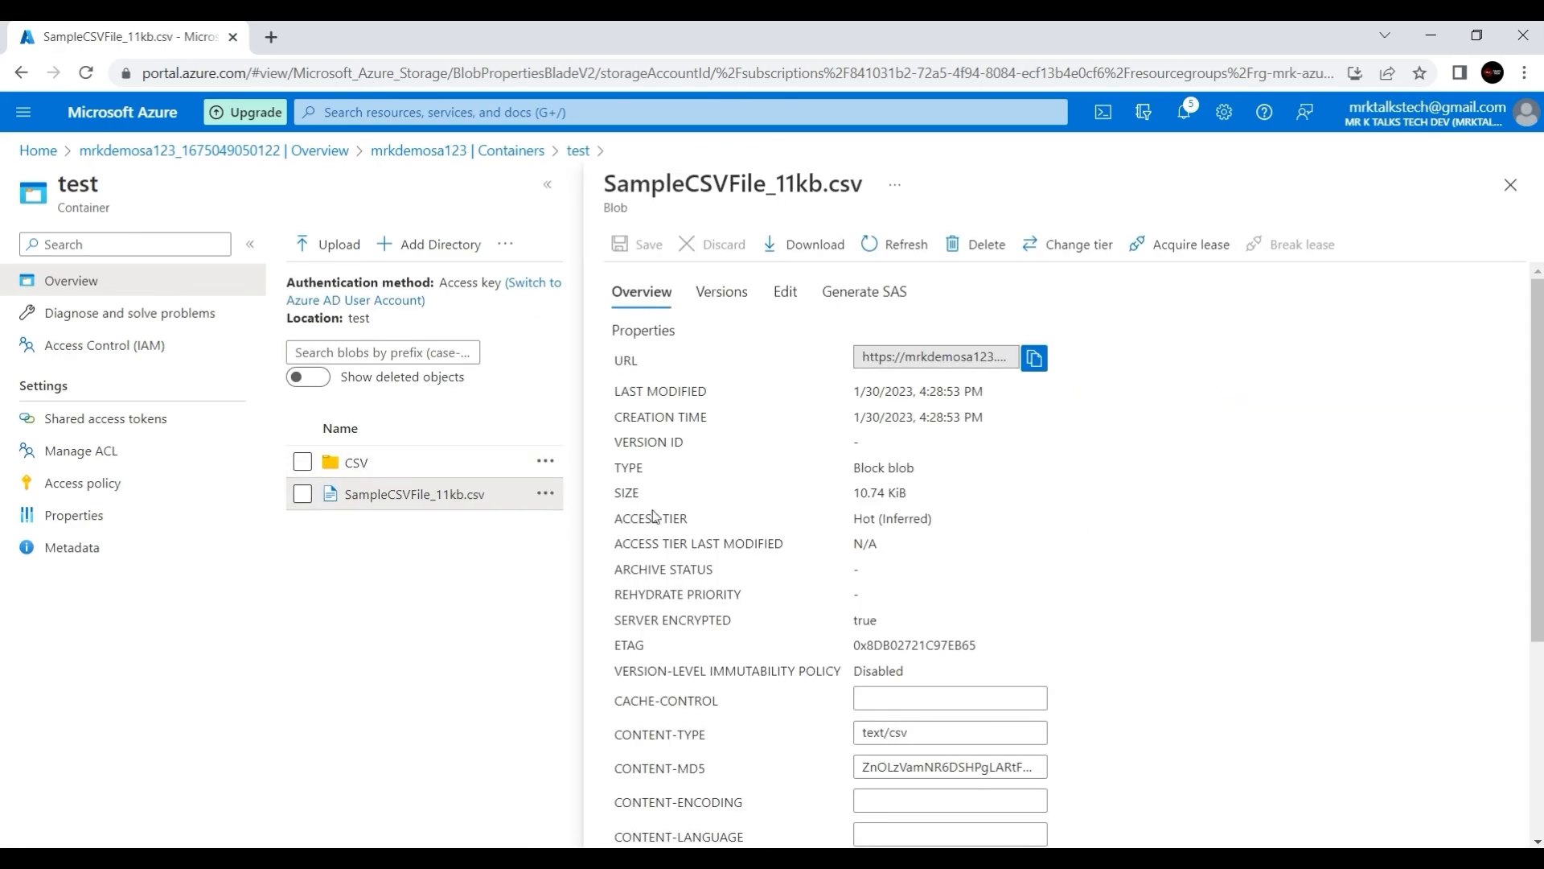
click(788, 307)
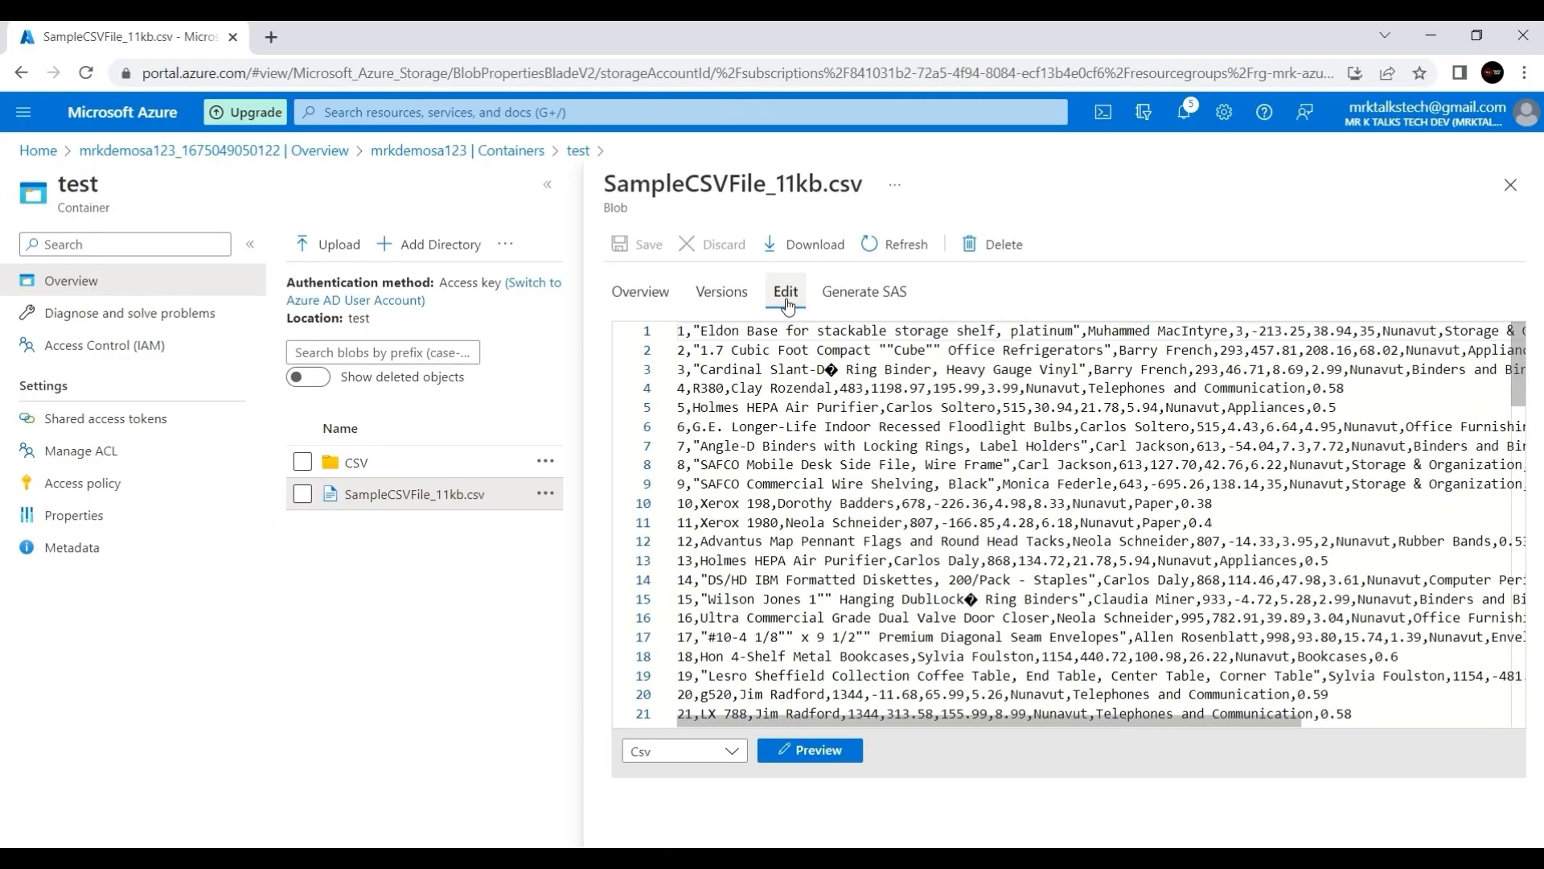
click(788, 751)
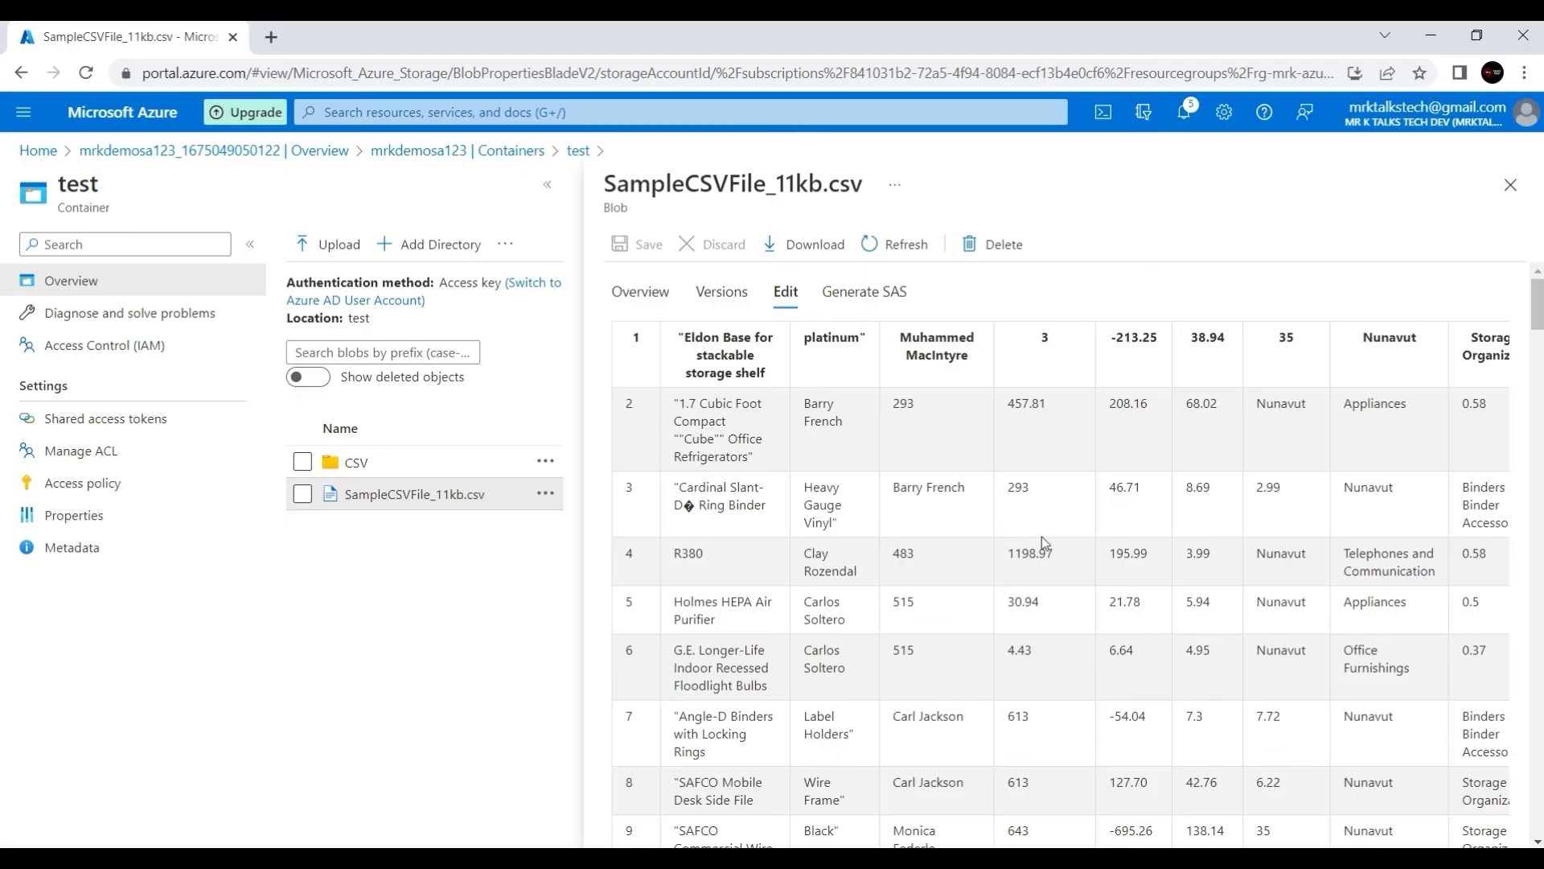
scroll(1040, 537, right, 5)
scroll(1040, 537, left, 5)
scroll(1041, 538, down, 5)
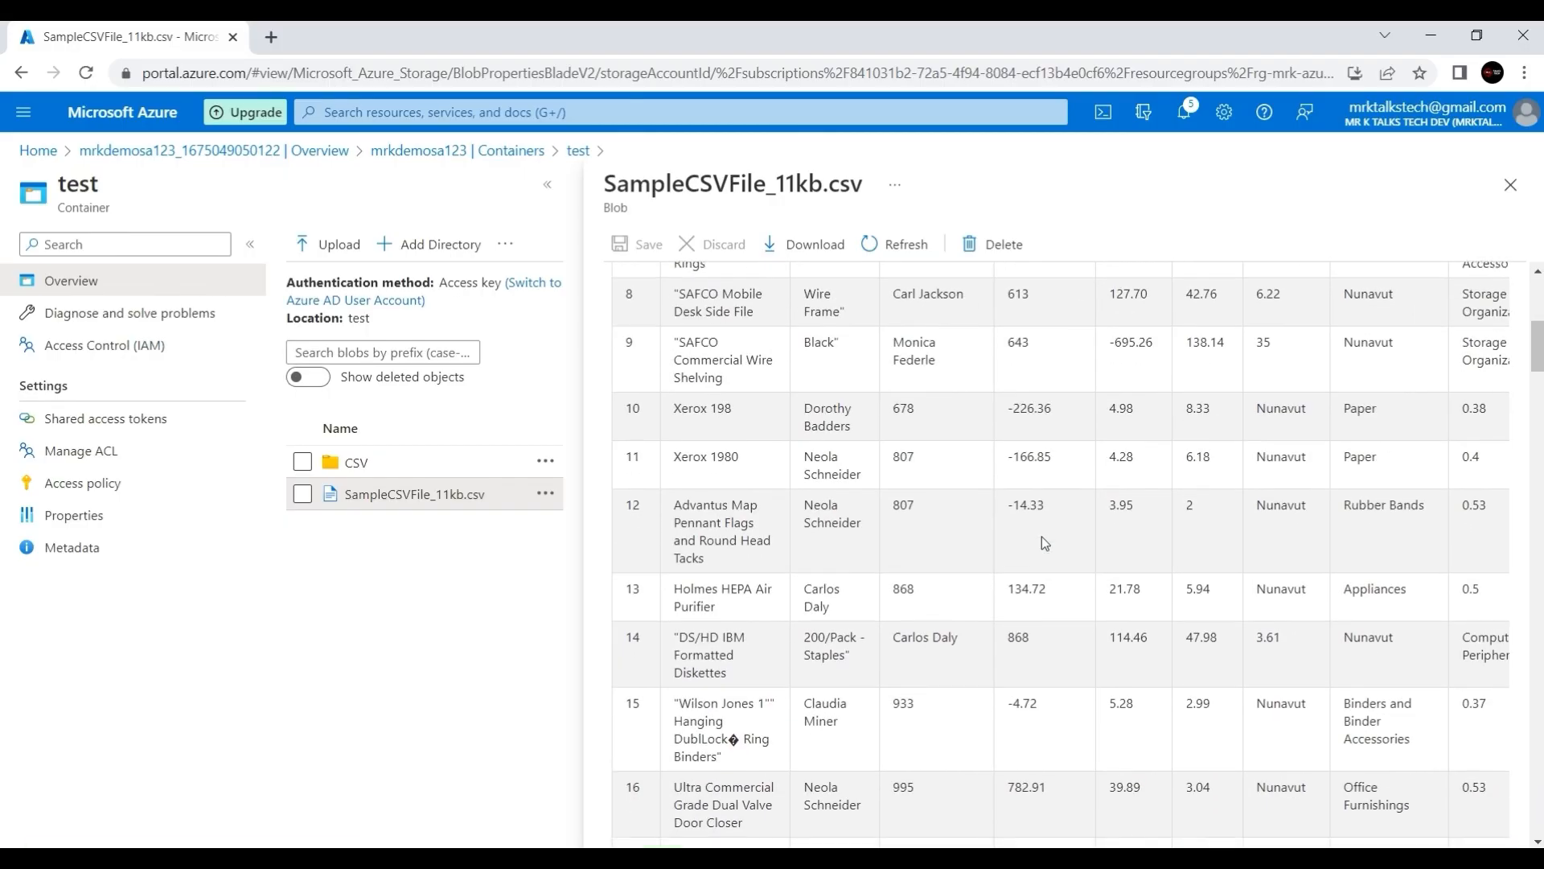